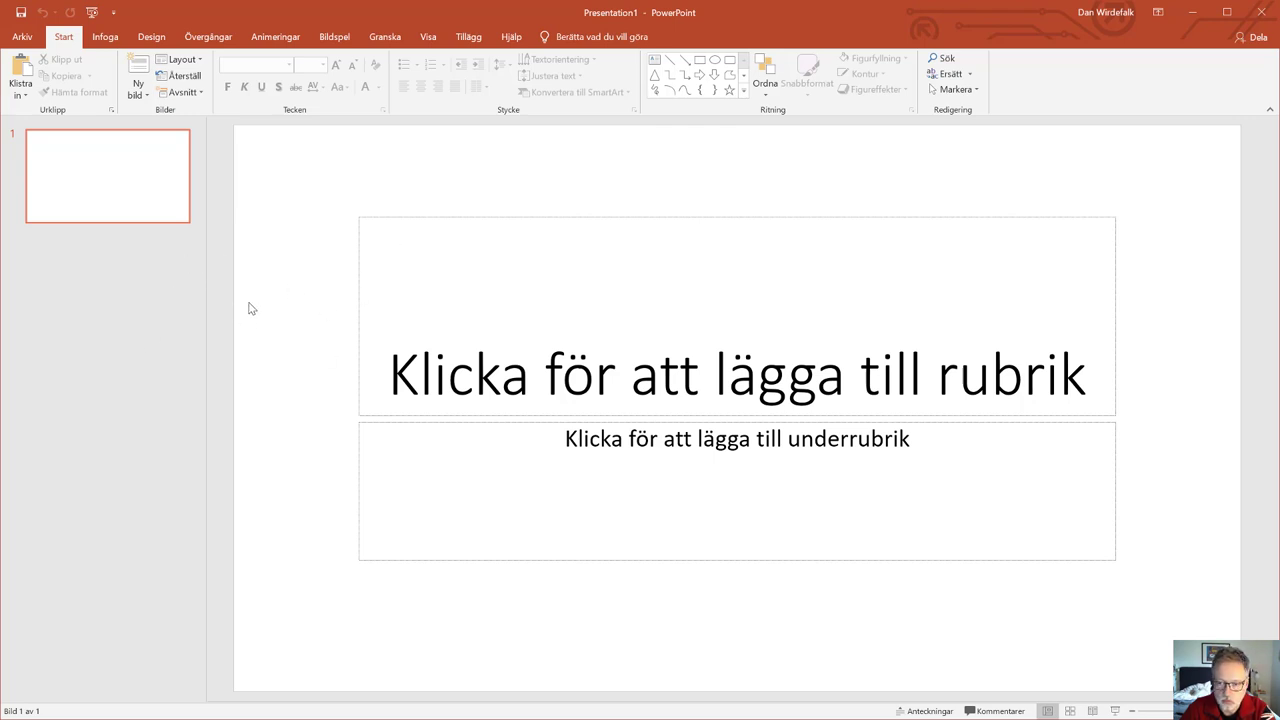
Change the slide size to A4 (210 x 297 mm) portrait, scaling content with Garantera passform
click(152, 37)
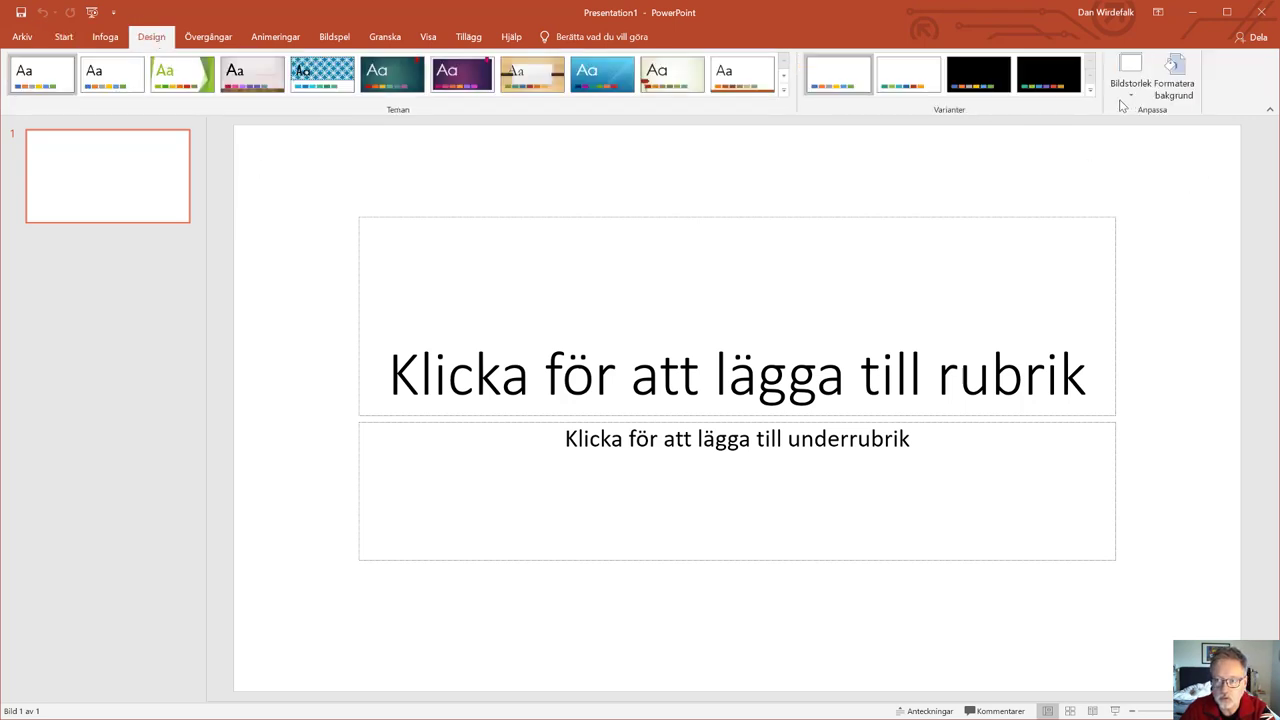
click(1130, 88)
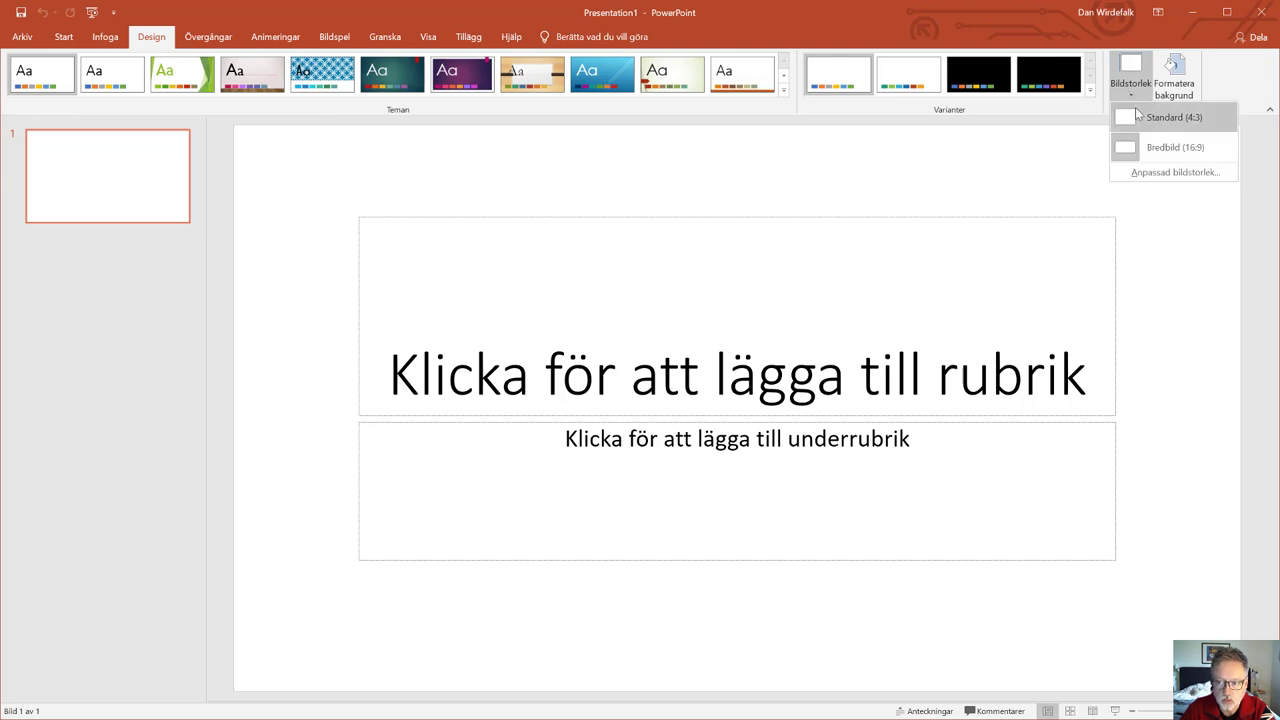
click(1153, 173)
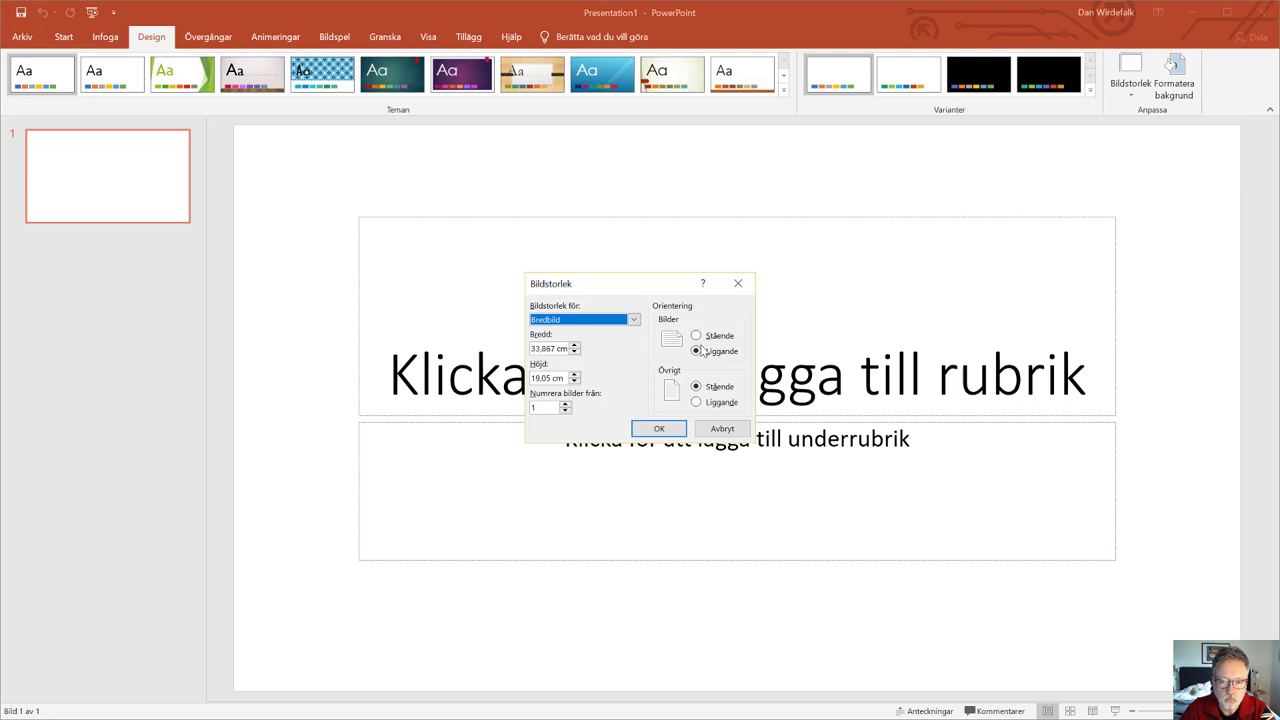
click(634, 320)
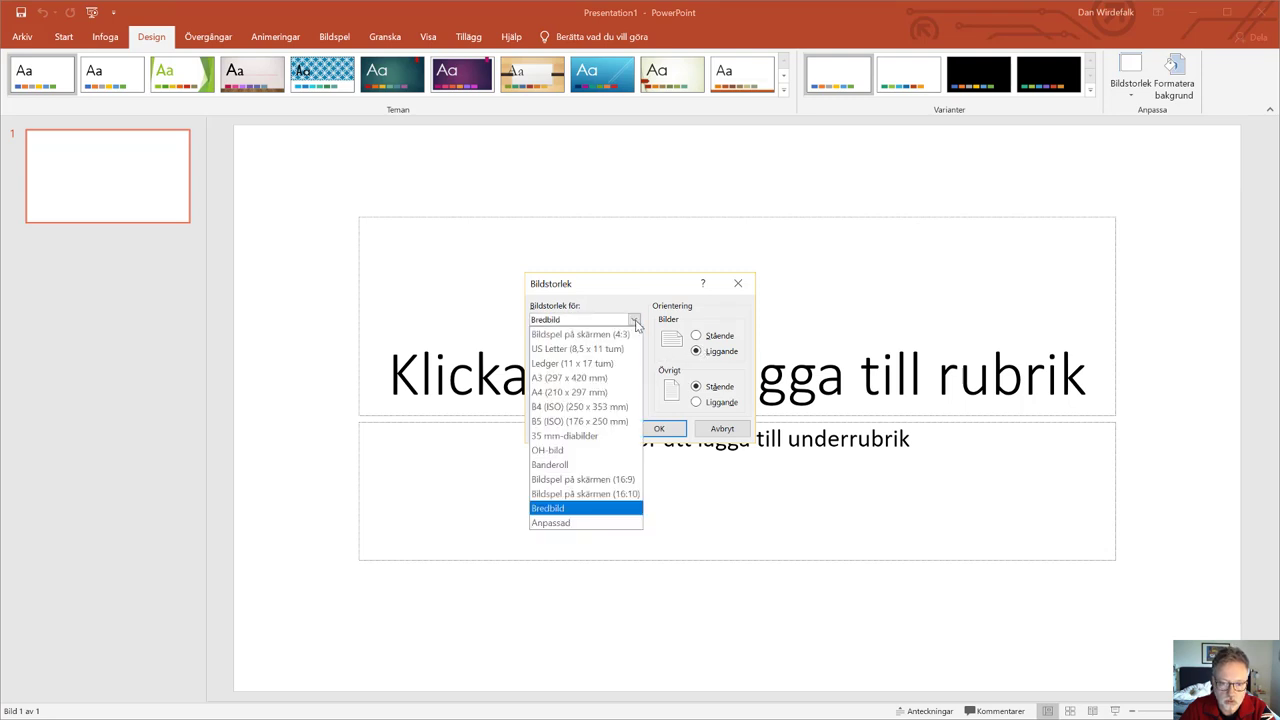
click(560, 392)
click(697, 336)
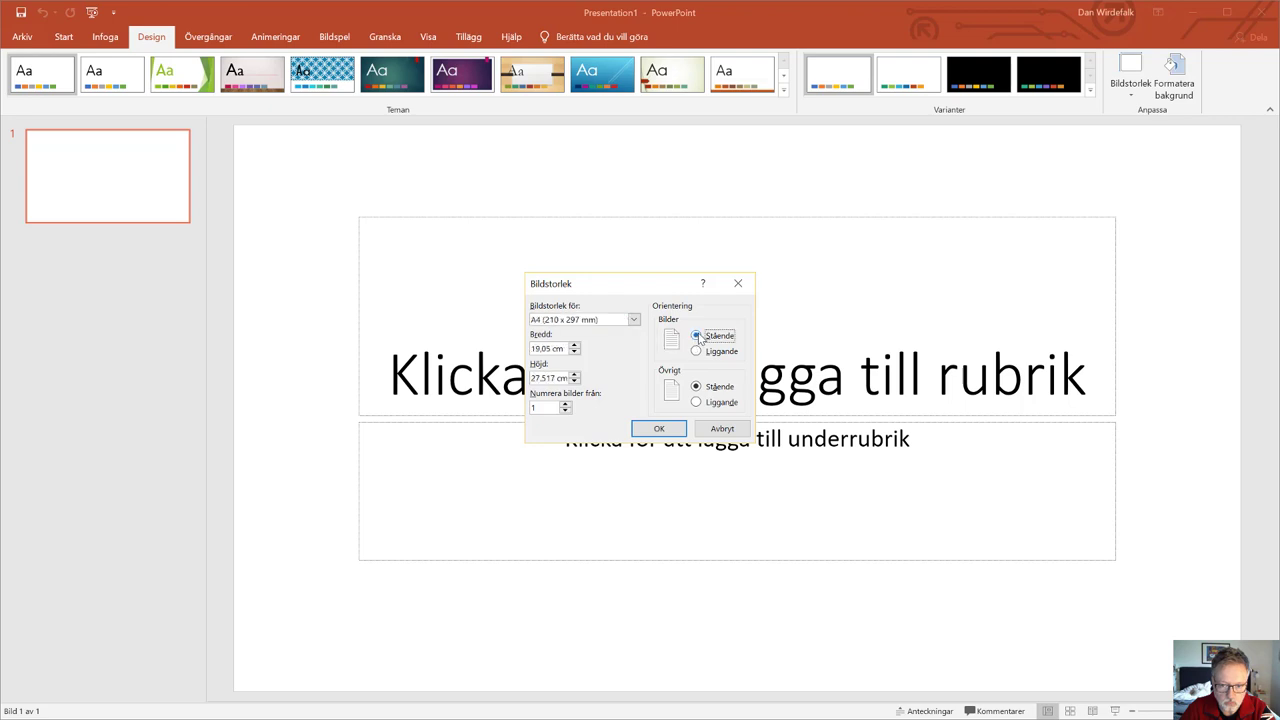
click(657, 429)
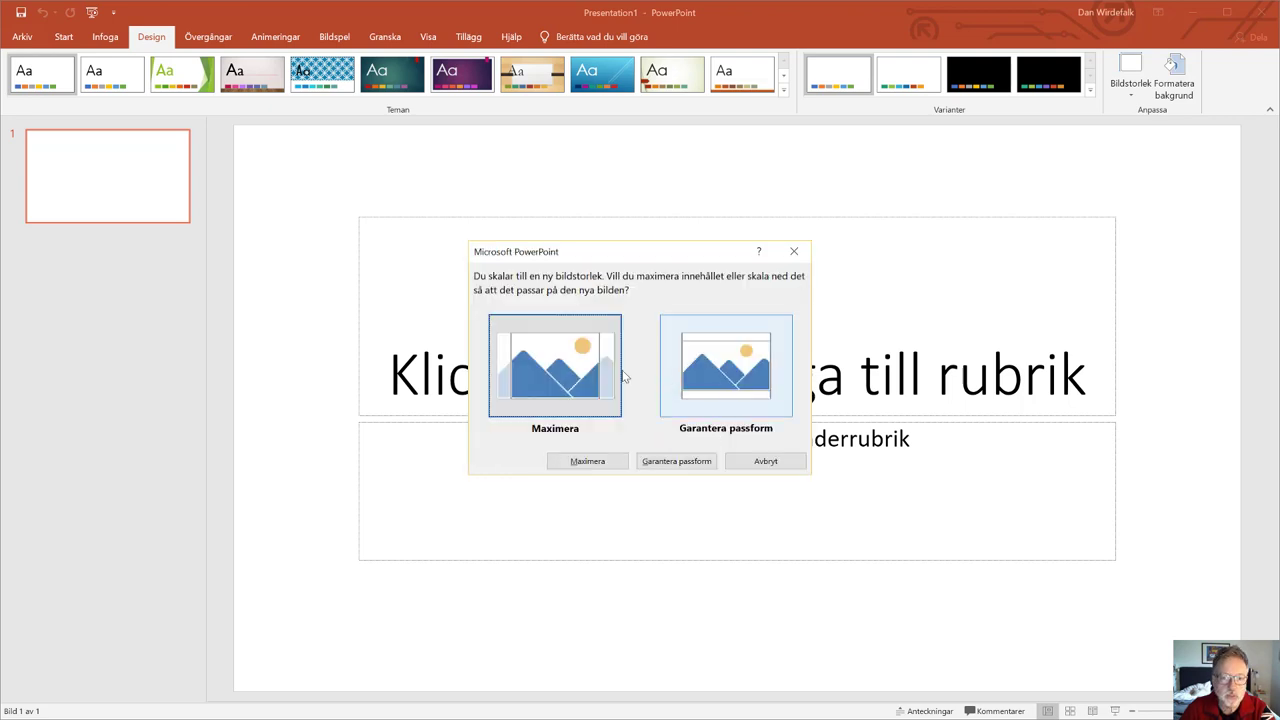
click(702, 368)
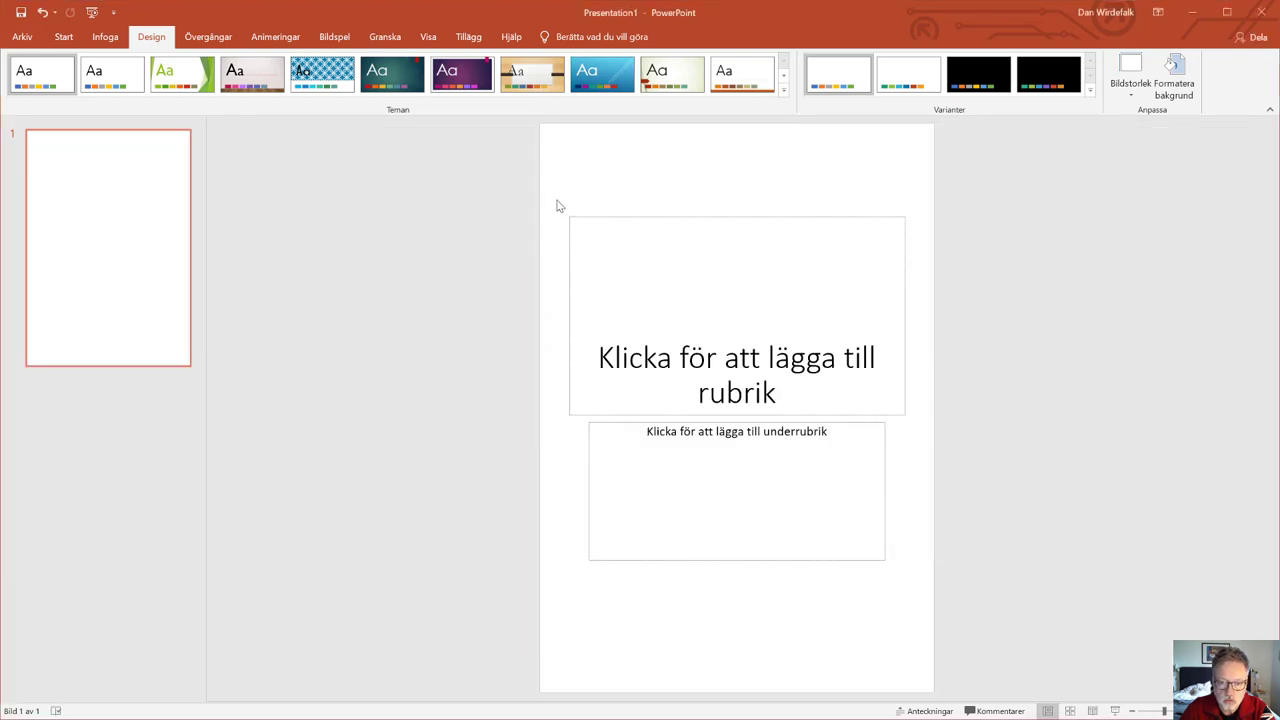
Delete the title and subtitle placeholders and switch the theme fonts to Arial
drag(556, 200, 933, 605)
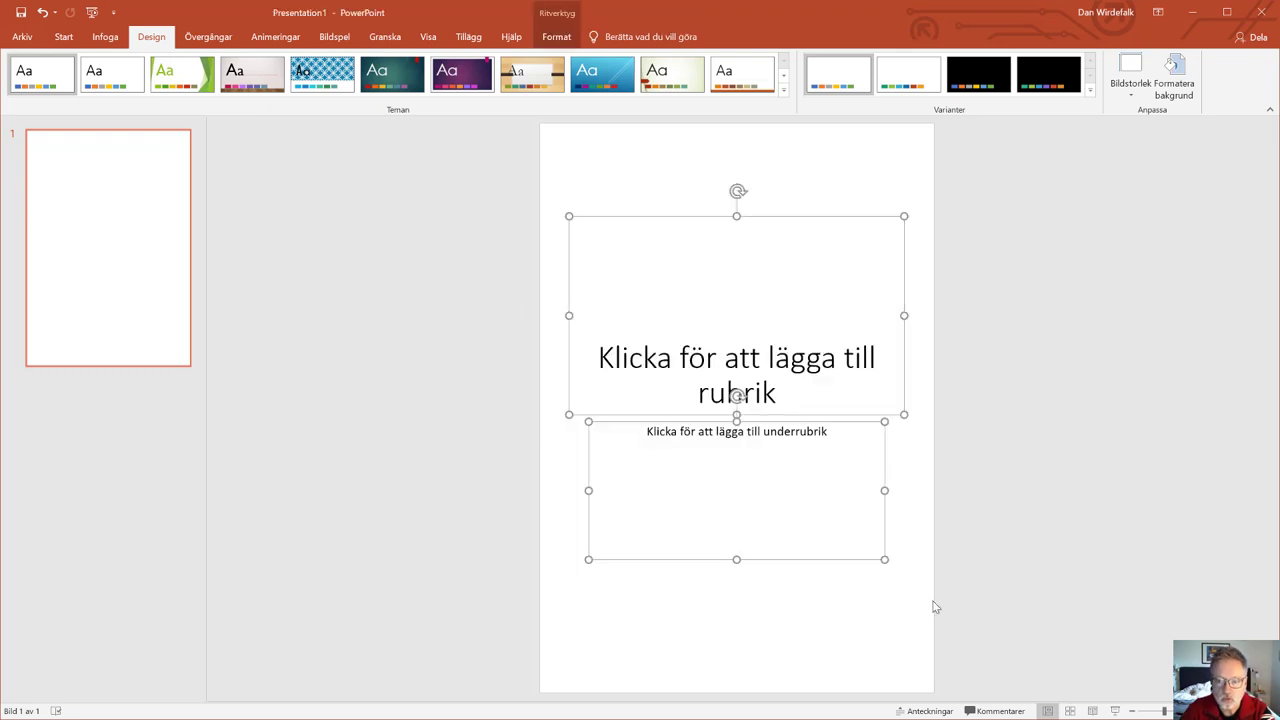
key(Delete)
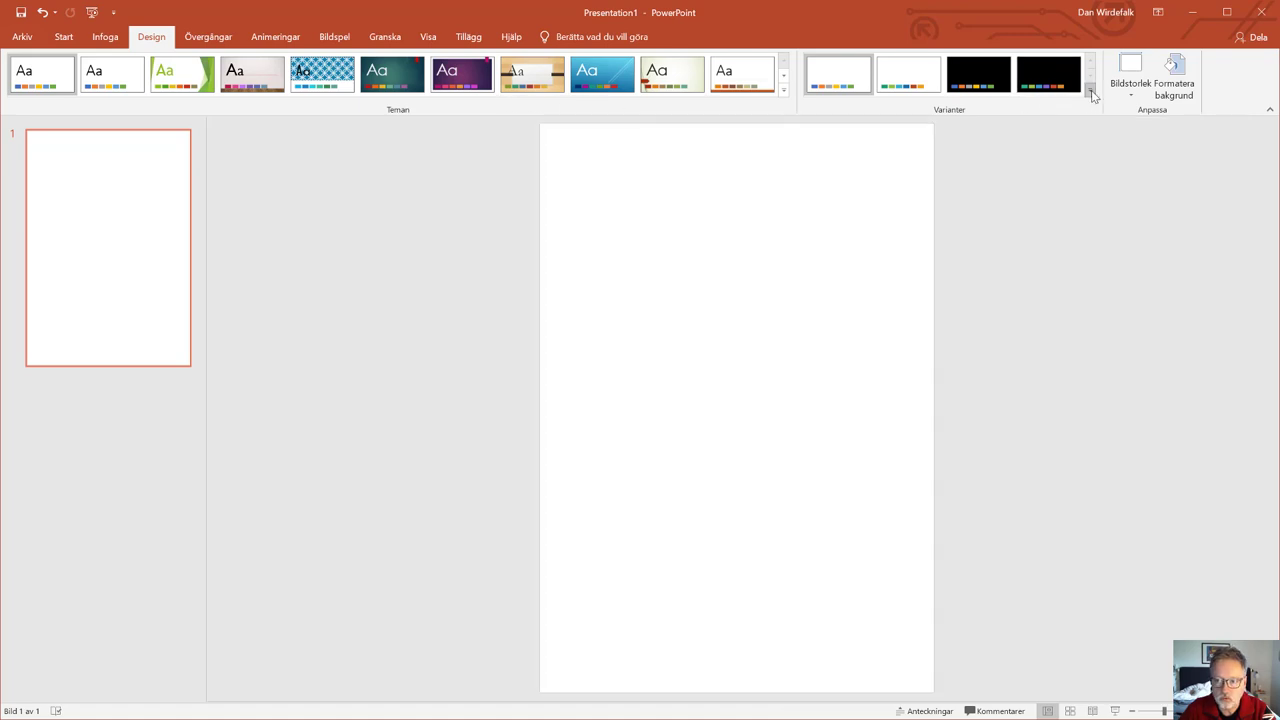
click(1091, 93)
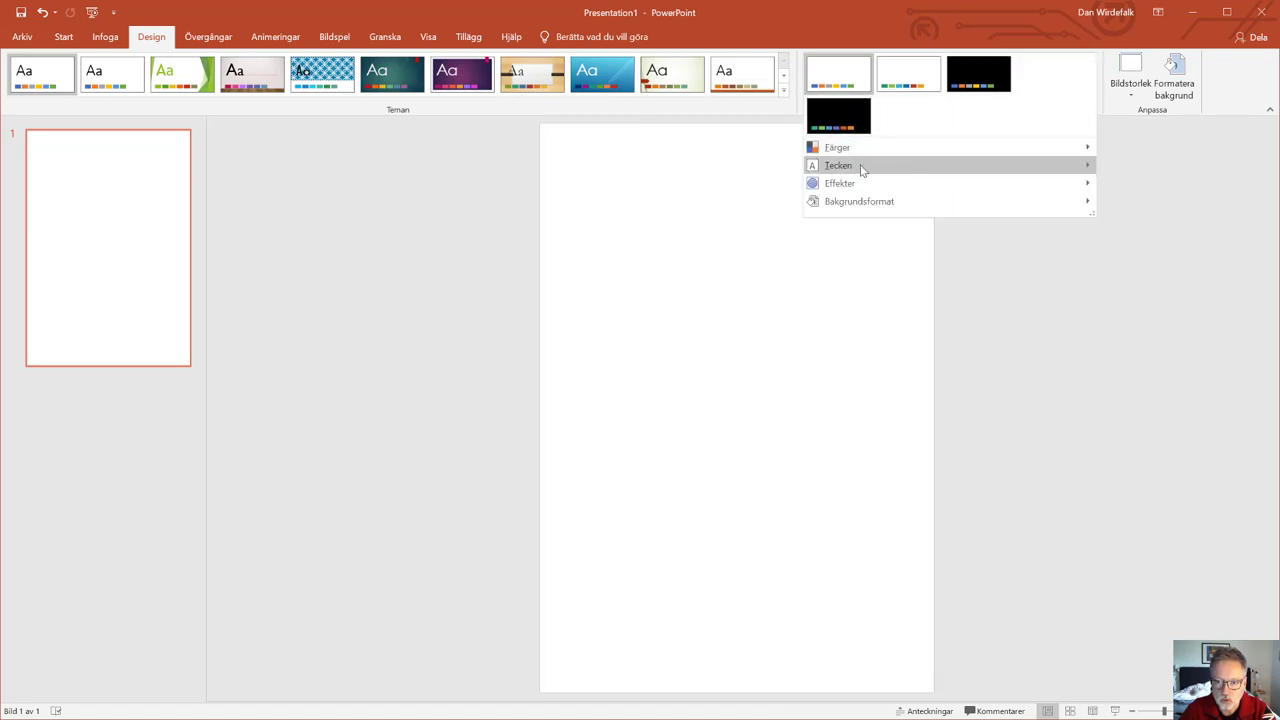
mouse_move(838, 165)
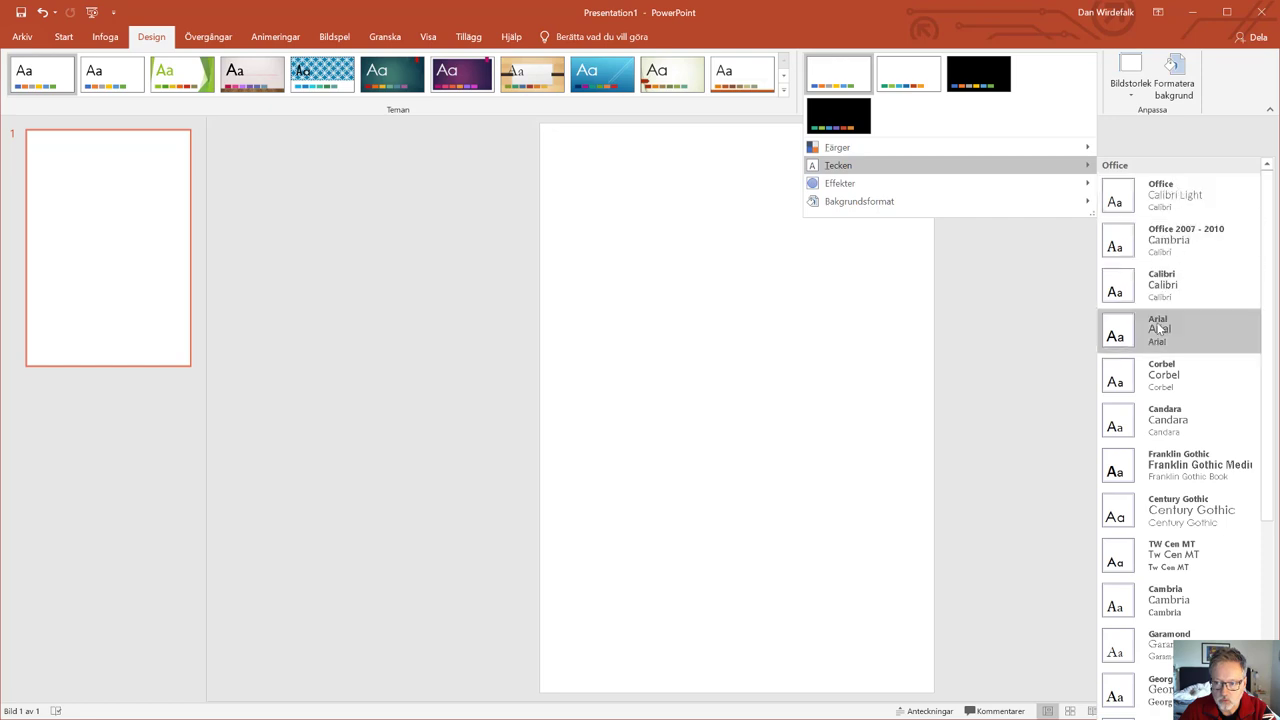
click(1157, 326)
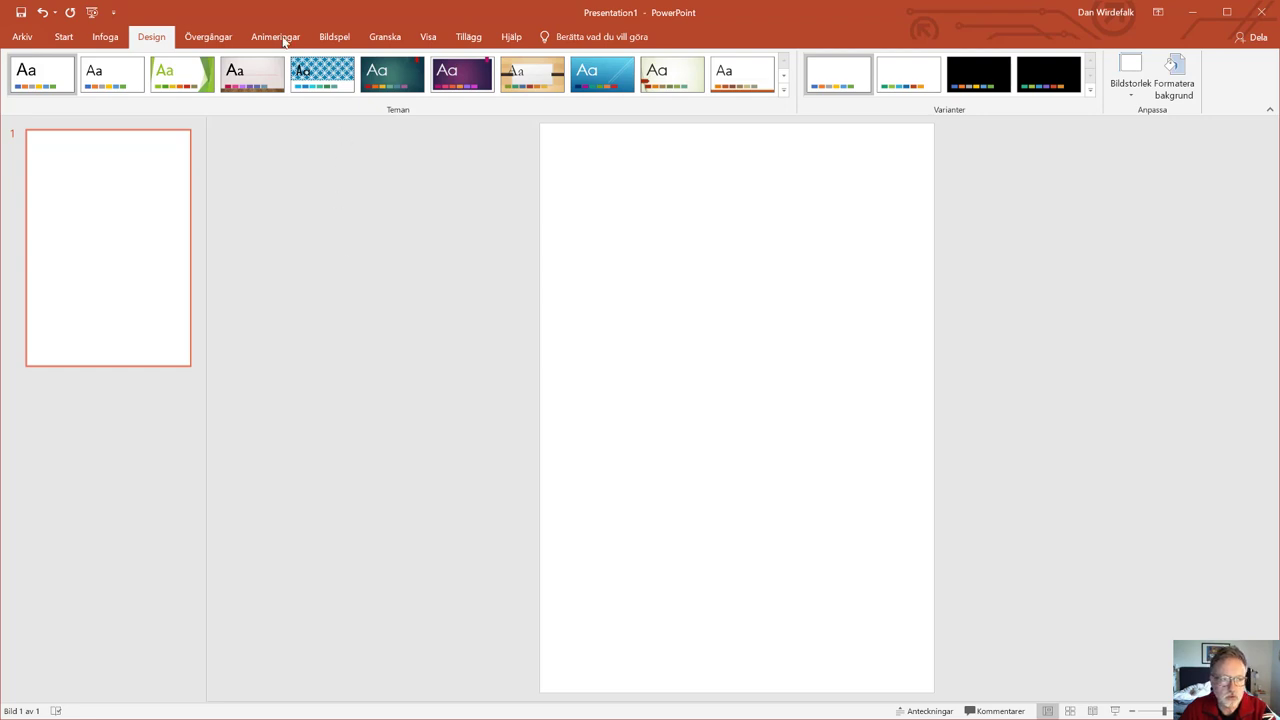
click(64, 38)
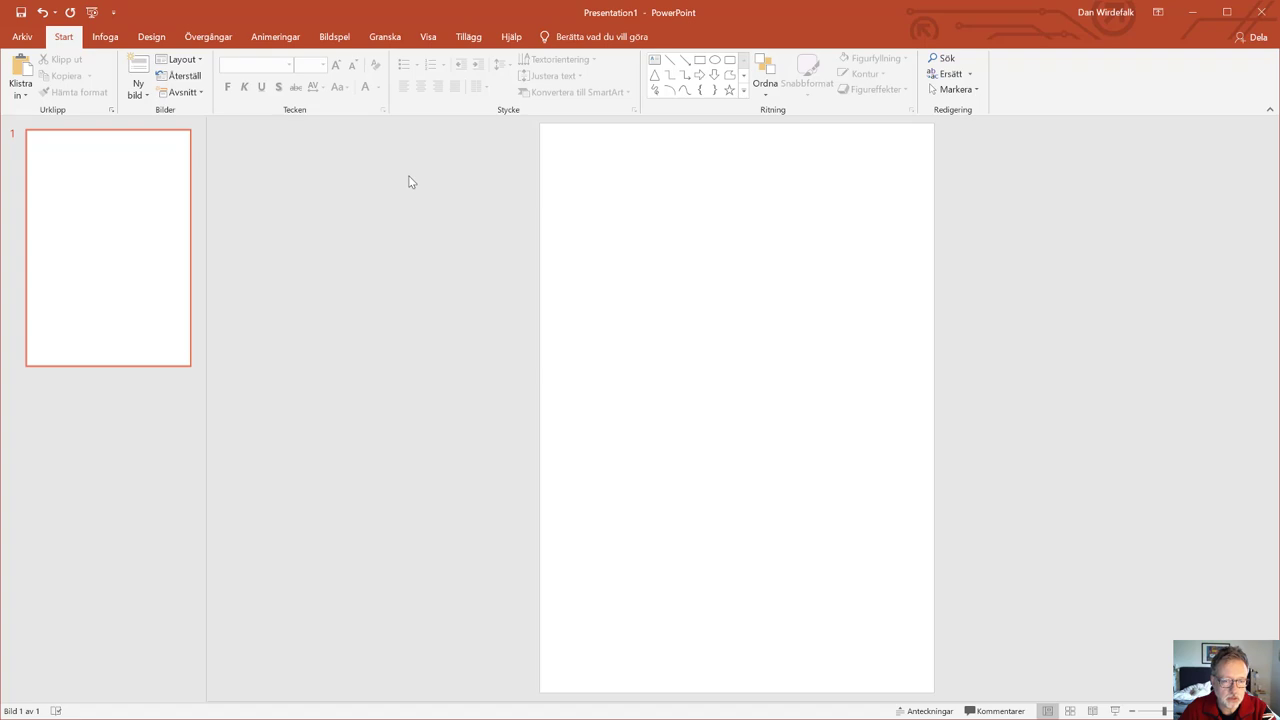
click(117, 39)
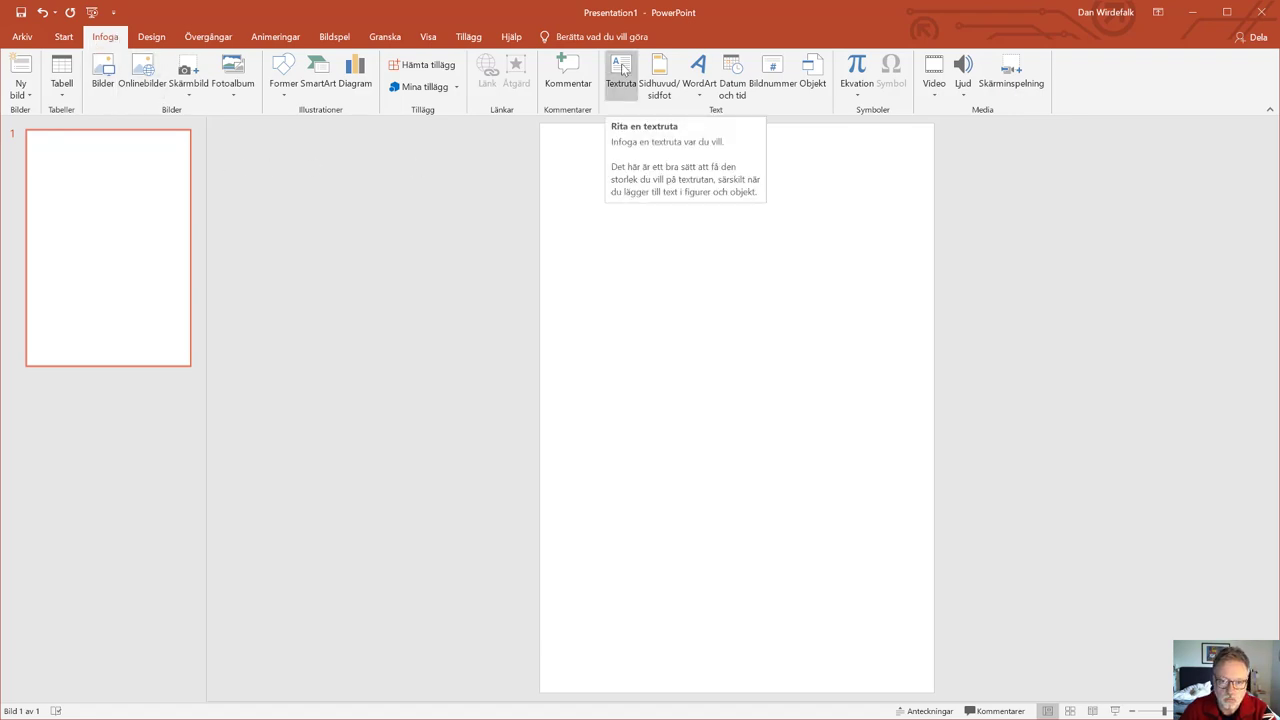
Insert a text box reading 'Enkät', make it bold 24 pt, and move it to the top-left corner
click(622, 68)
click(575, 185)
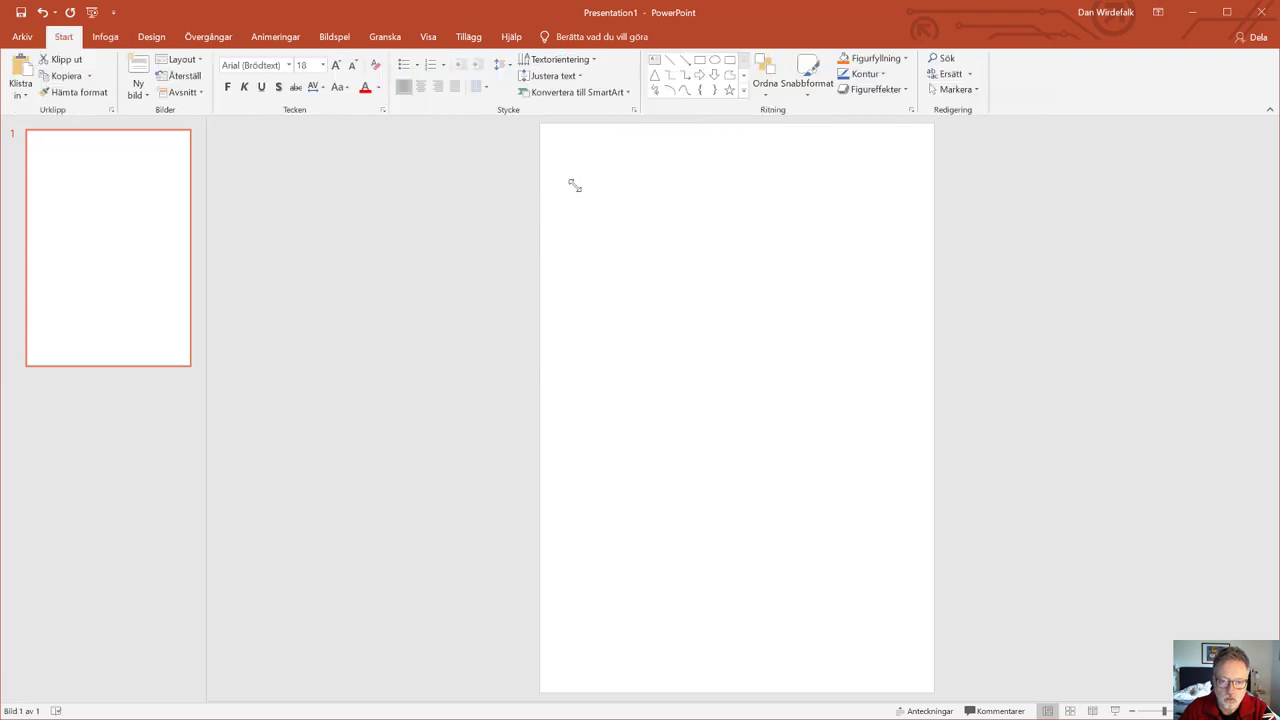
text(Enk)
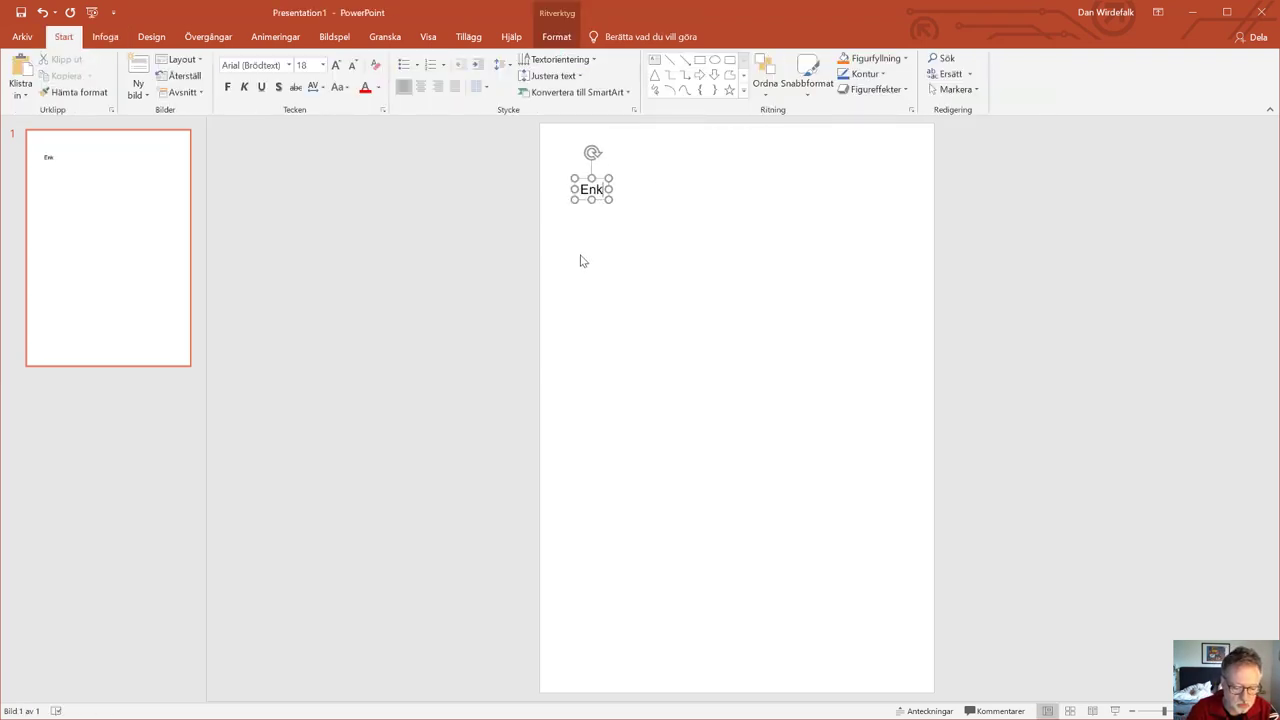
text(ät)
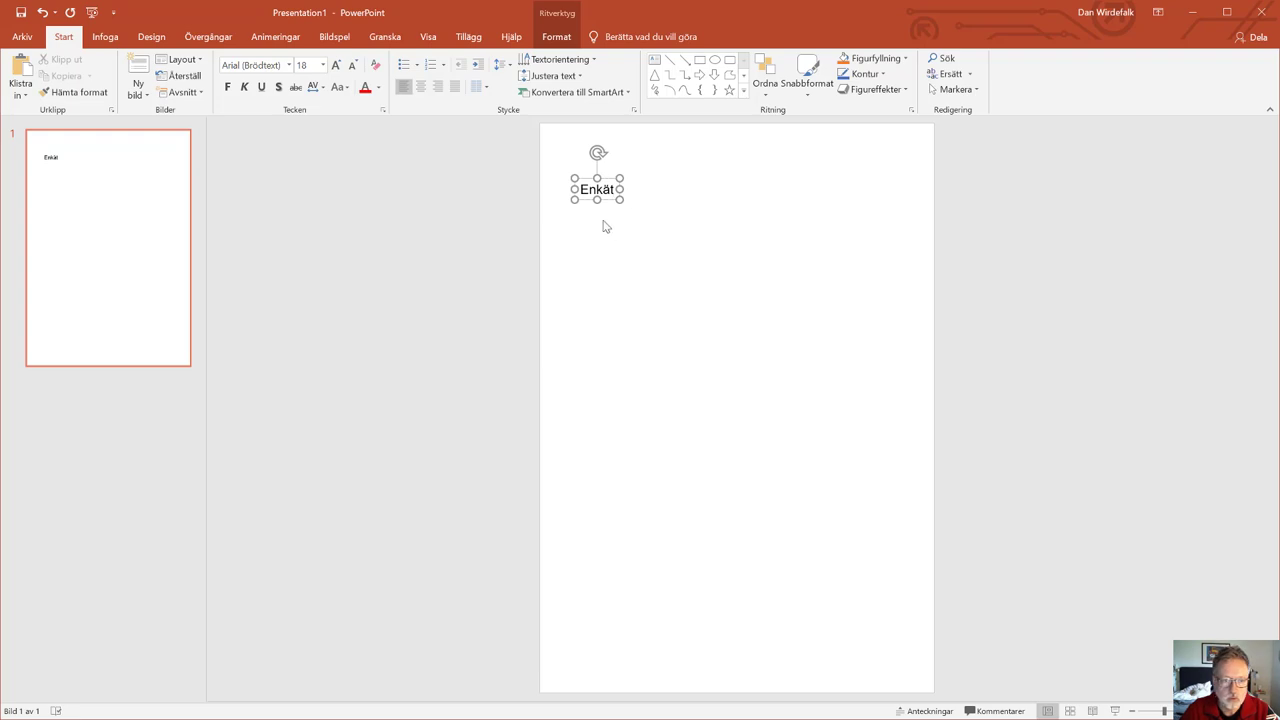
key(Escape)
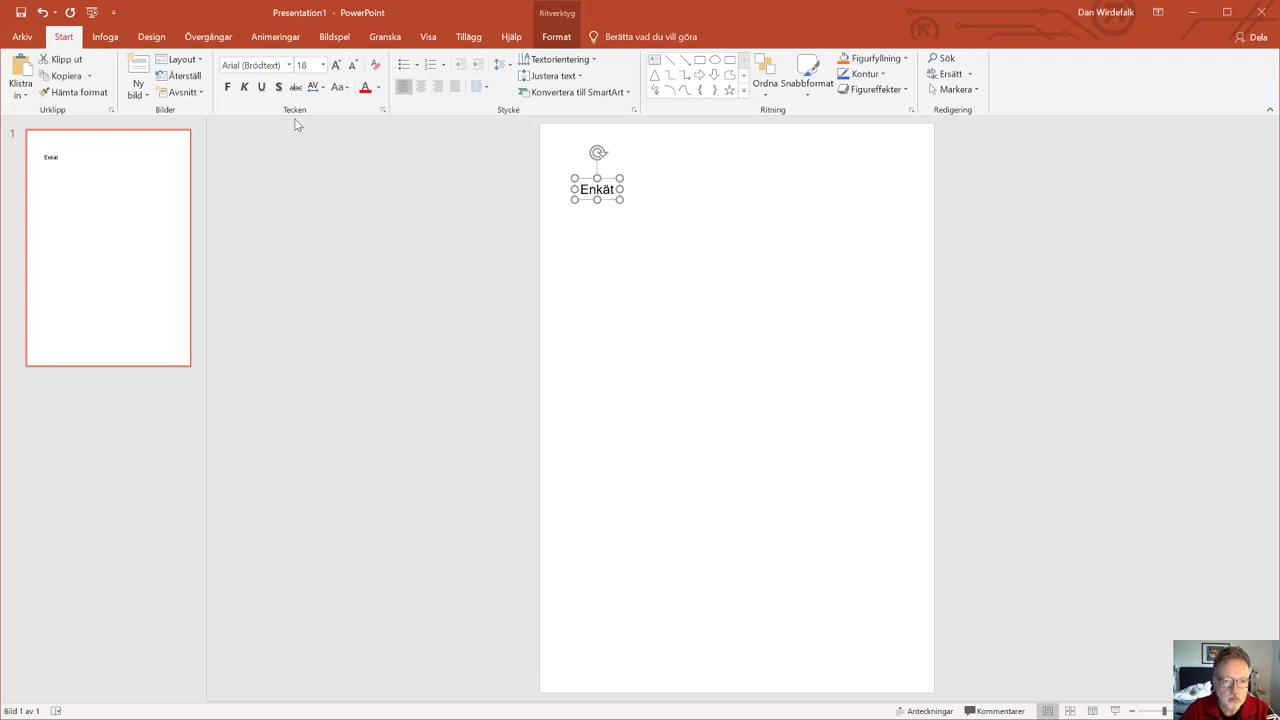
click(336, 65)
click(336, 65)
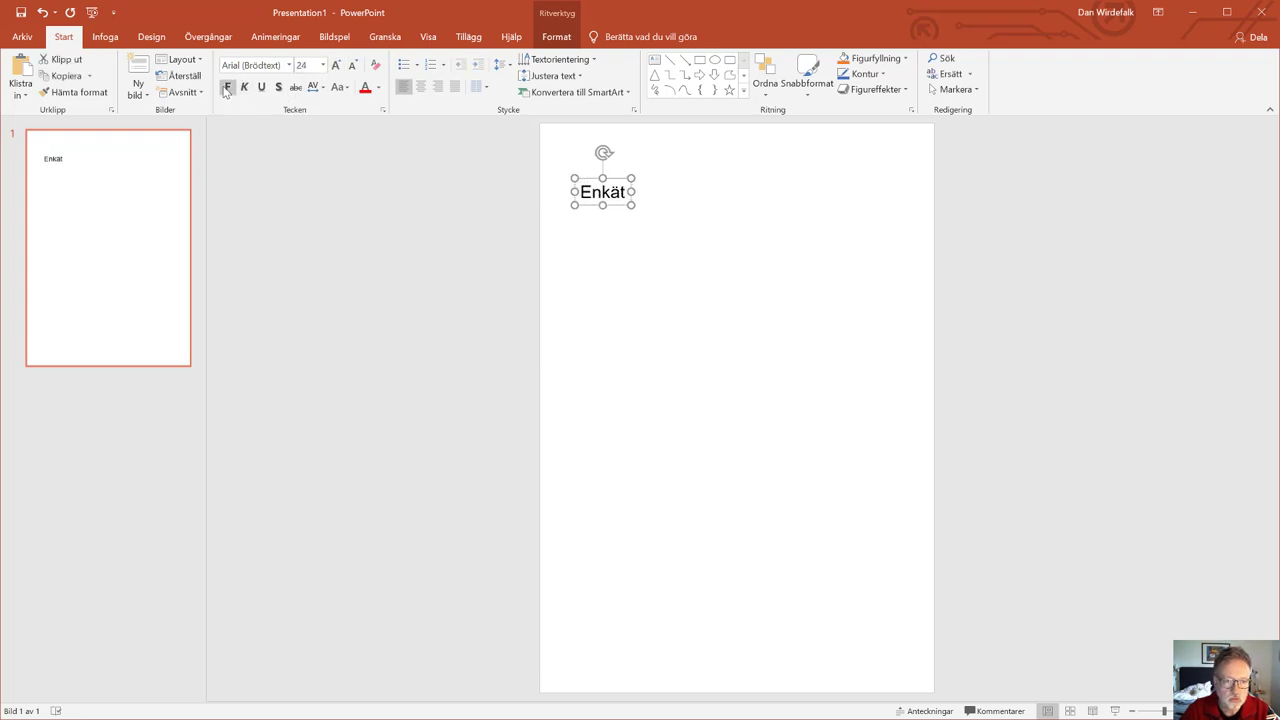
click(227, 87)
click(543, 191)
click(590, 180)
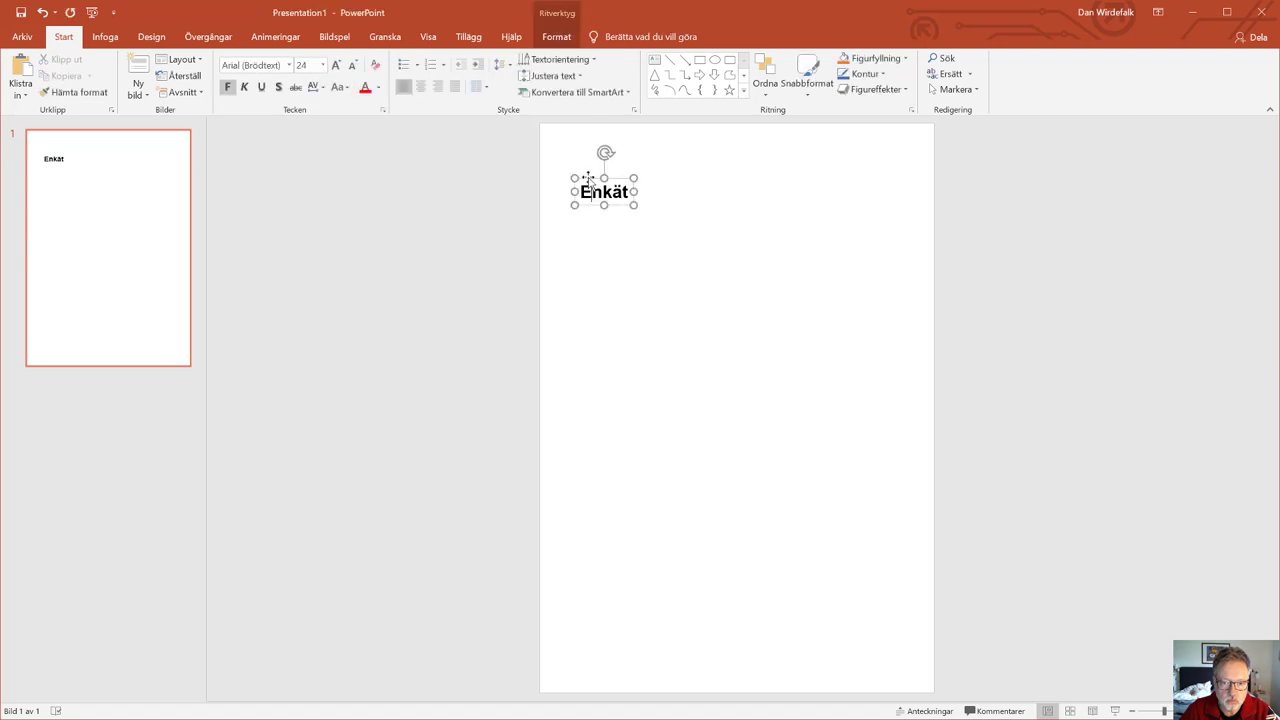
drag(589, 179, 582, 145)
drag(564, 150, 571, 145)
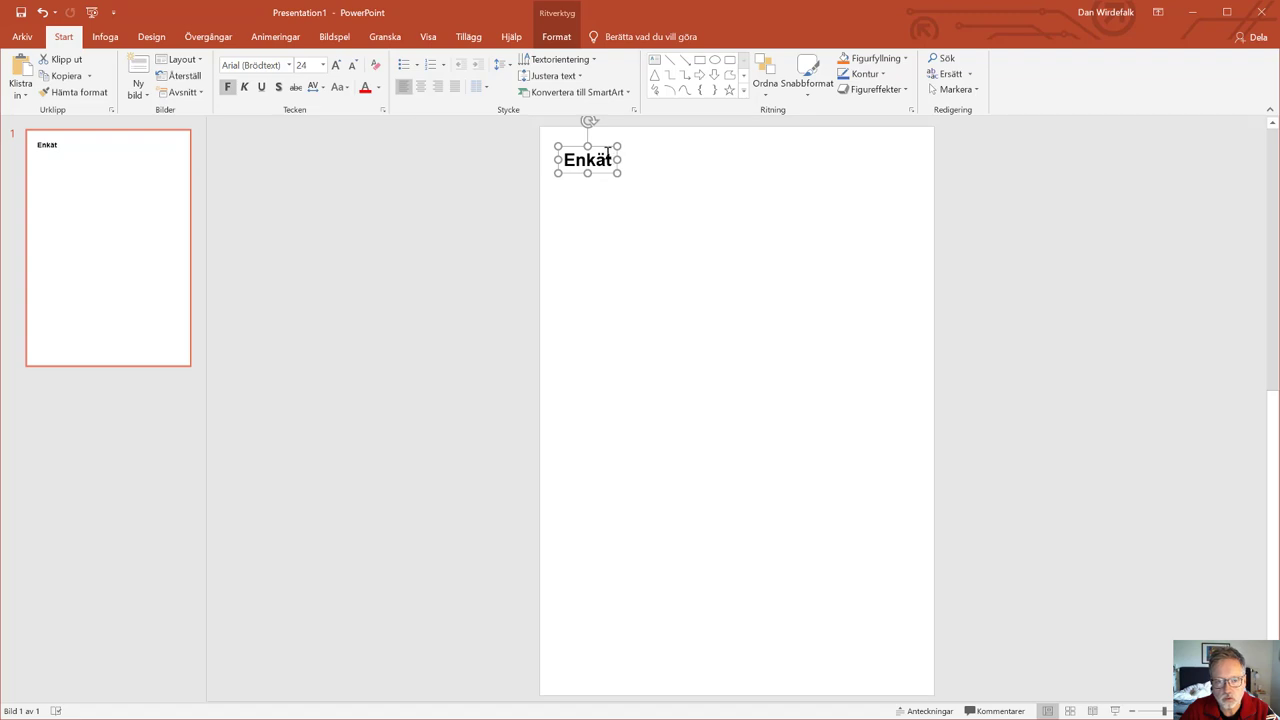
click(609, 228)
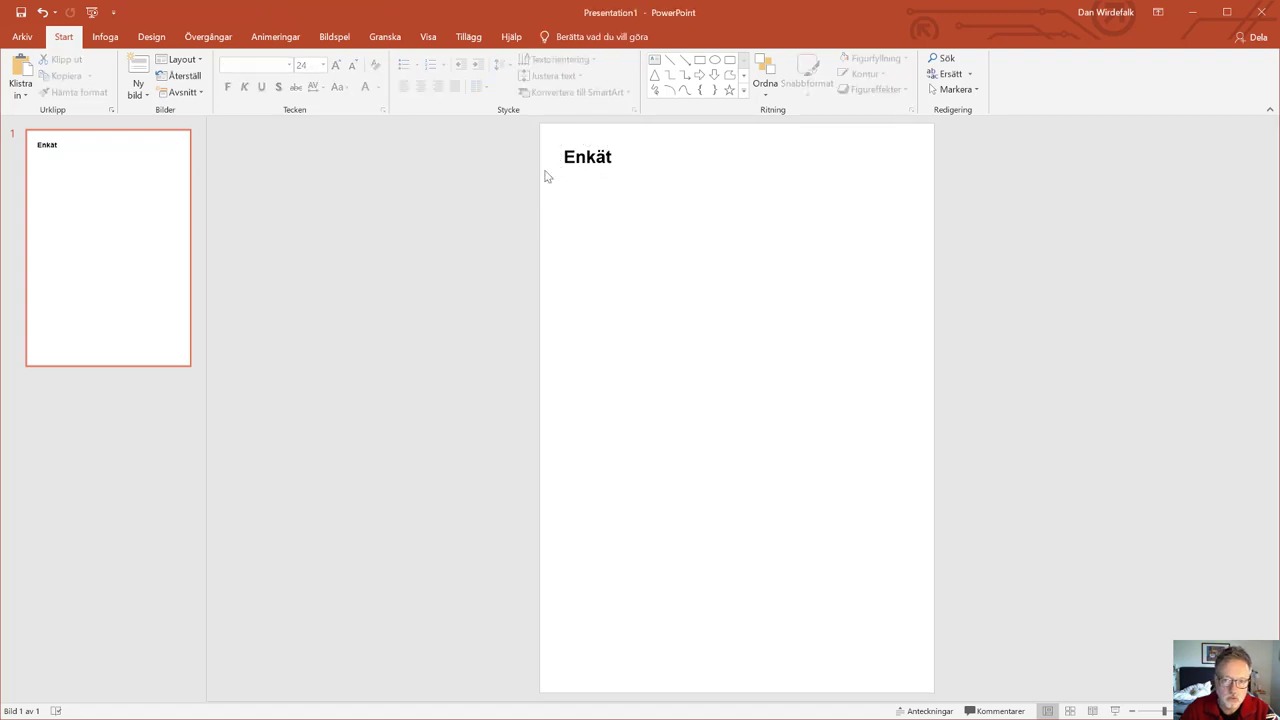
Add '1. Hur viktigt är kaffe för dig på morgonen?' in a text box left-aligned under Enkät
click(656, 62)
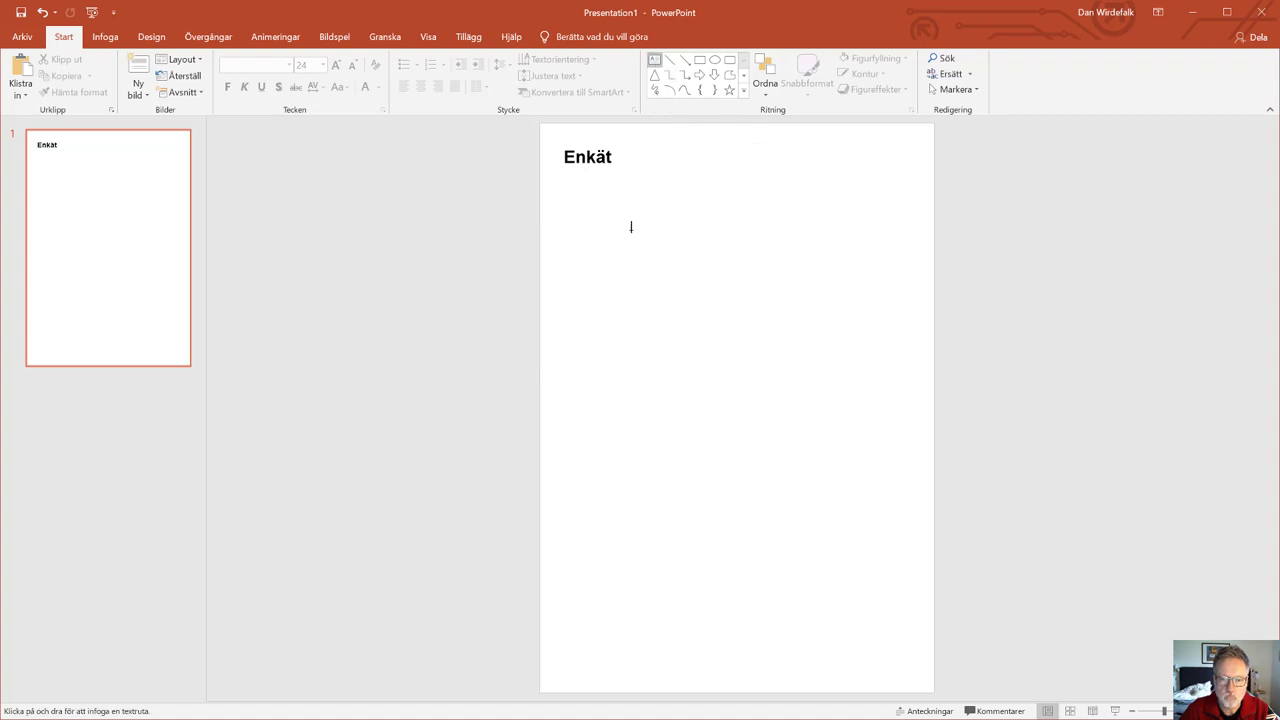
click(594, 220)
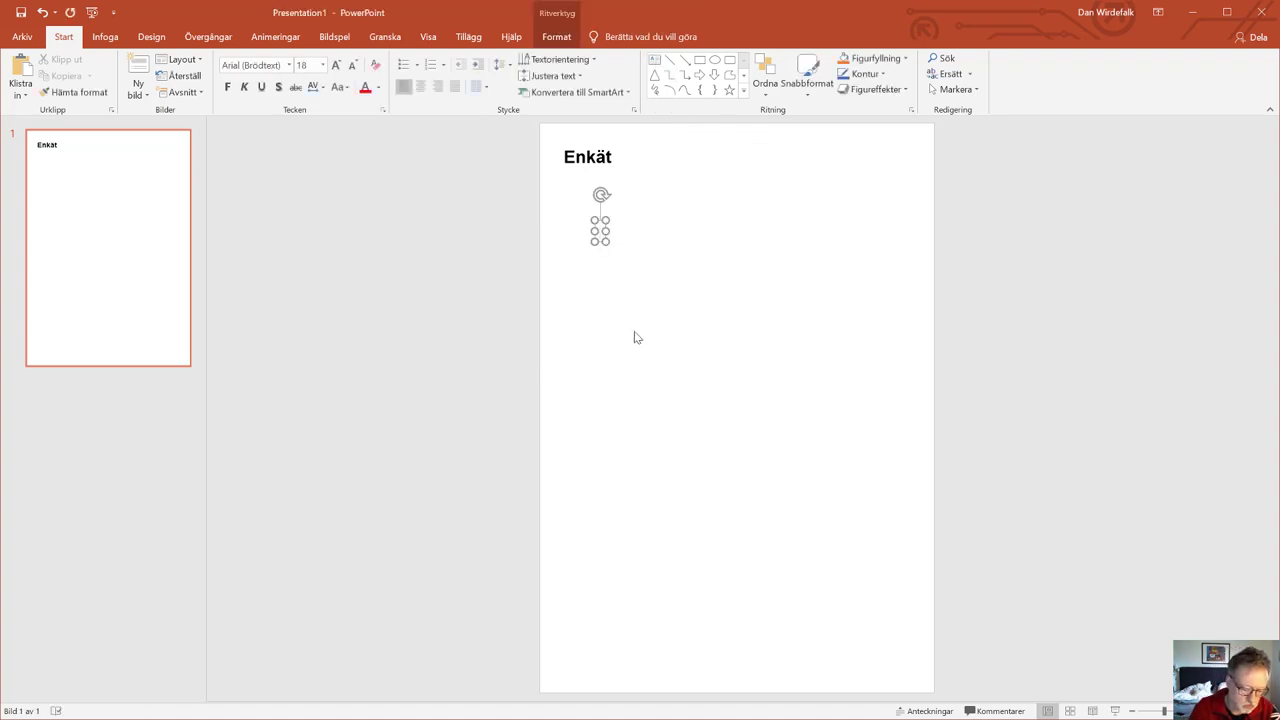
text(1.)
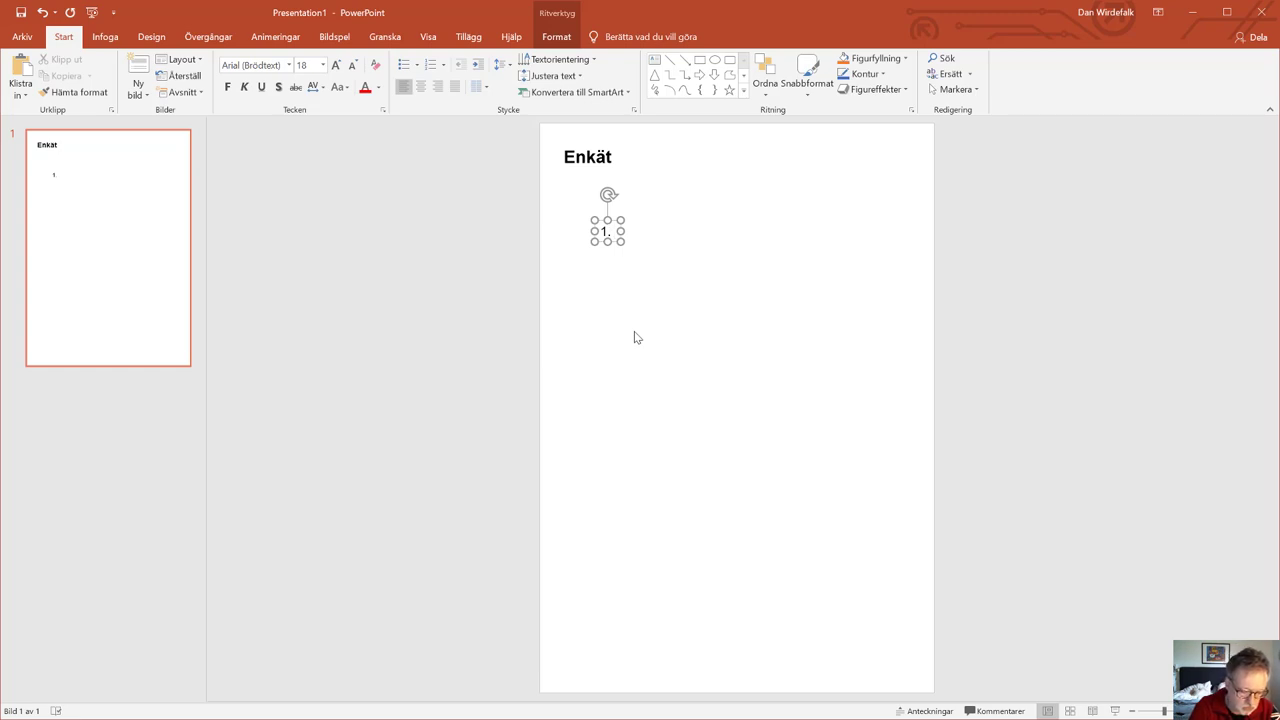
text( Hur vik)
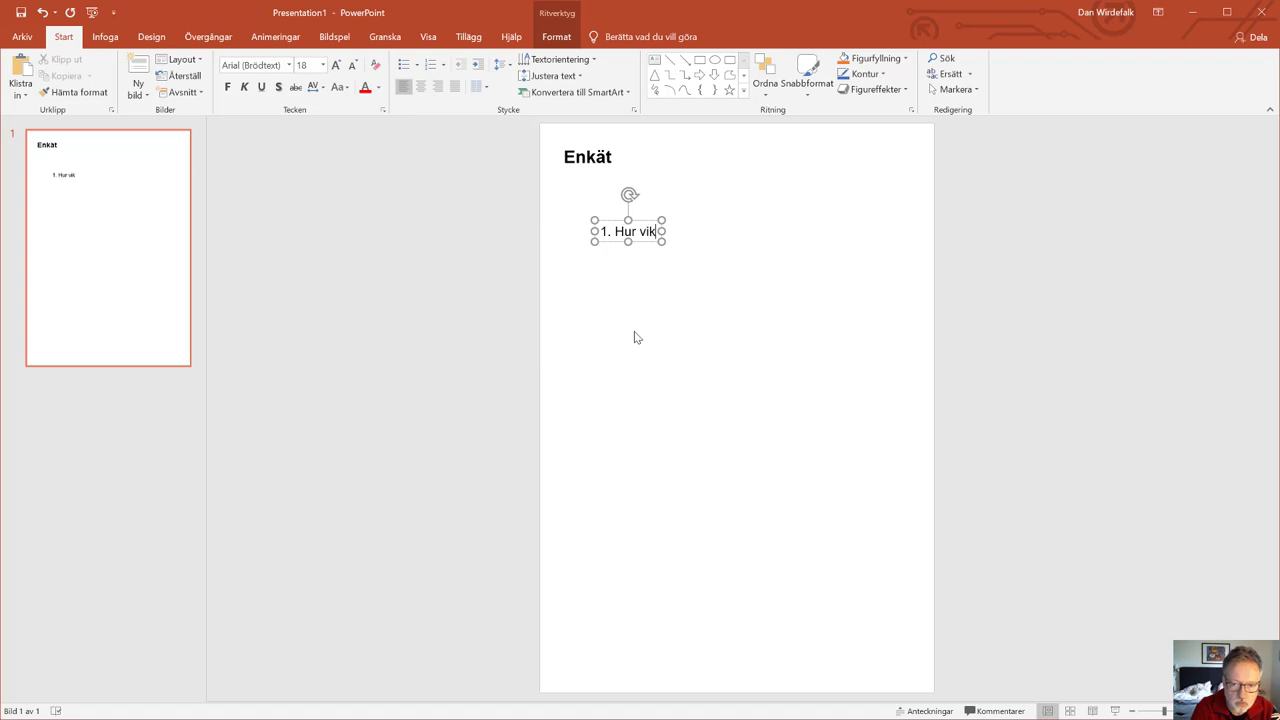
text(t)
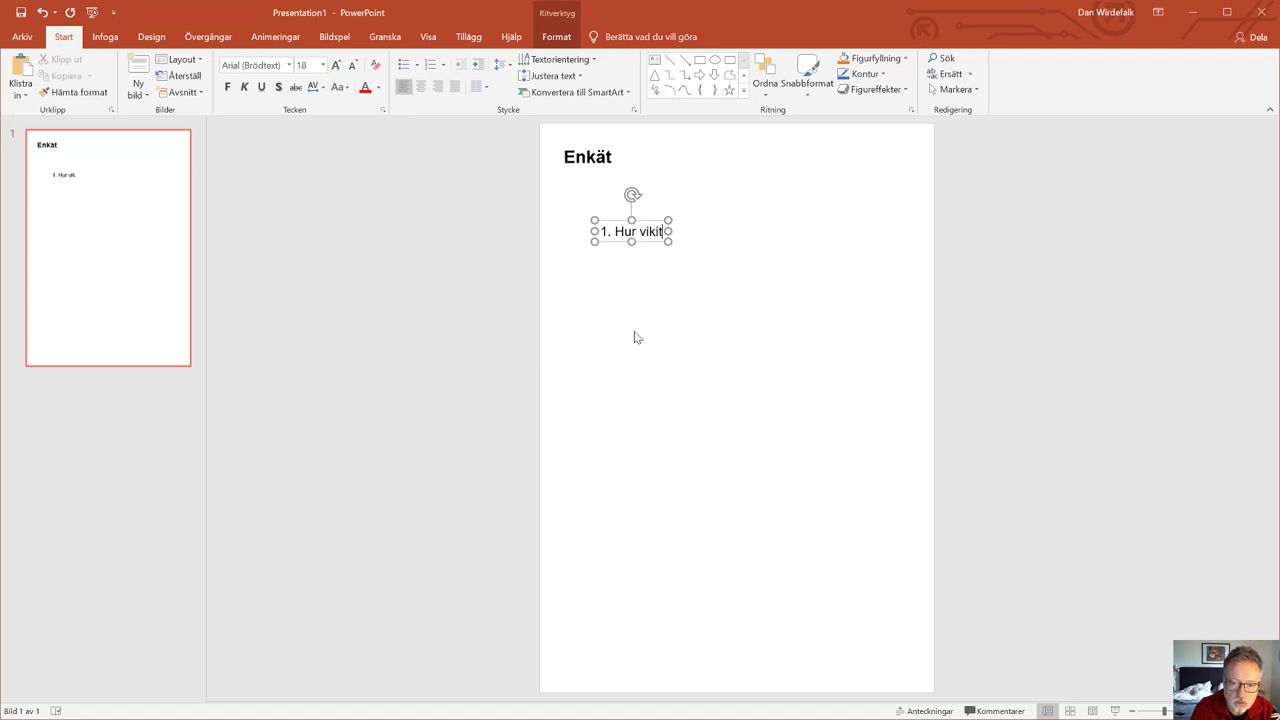
text(igt )
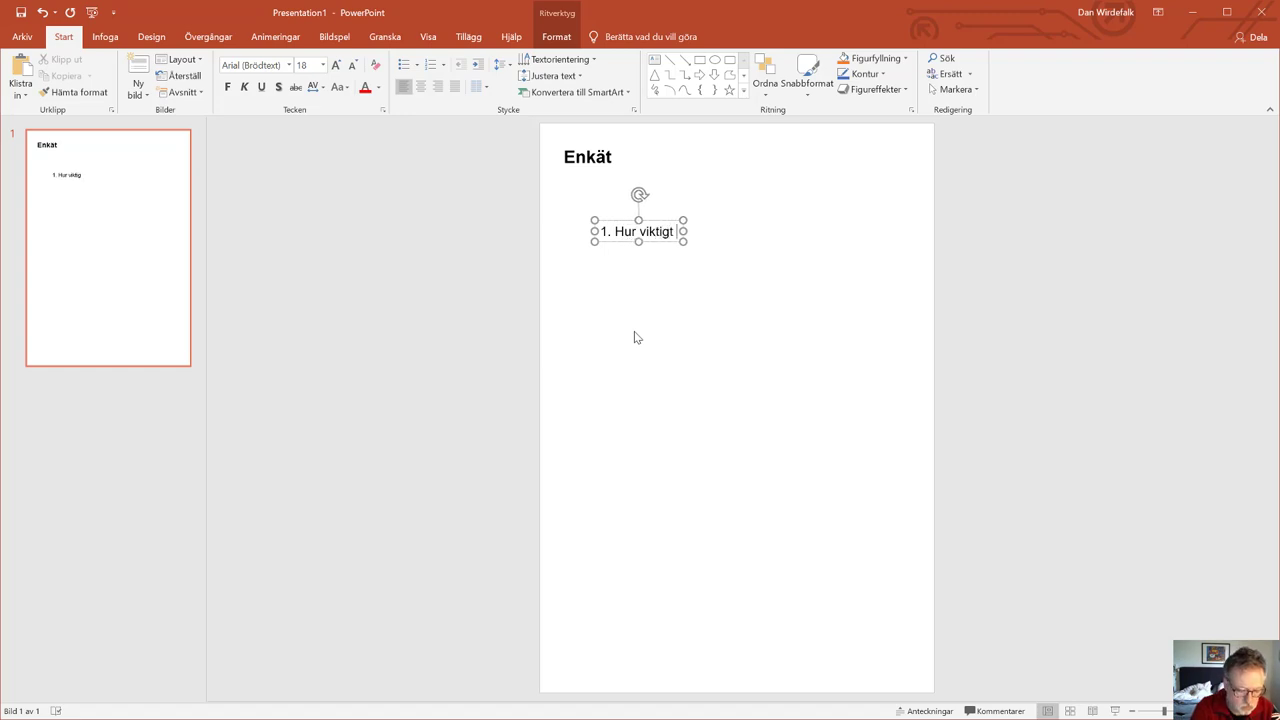
text(är kaffe för)
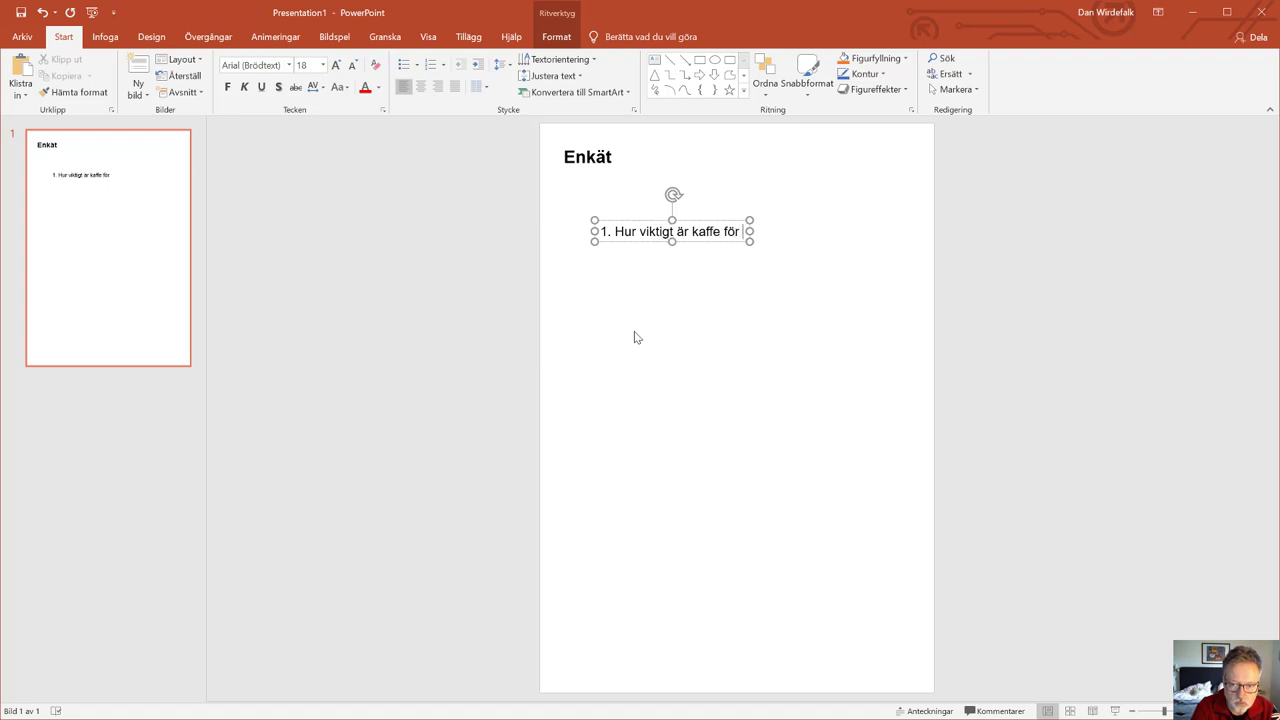
text( dig på morgone)
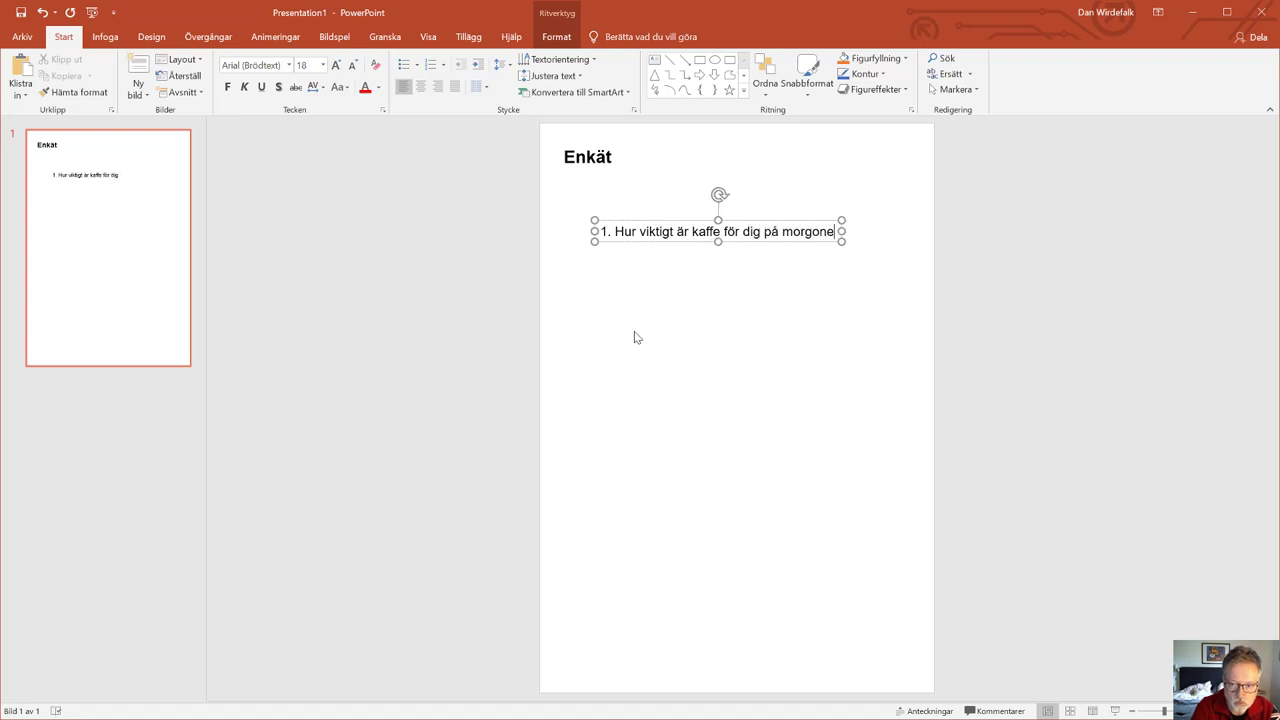
text(n?)
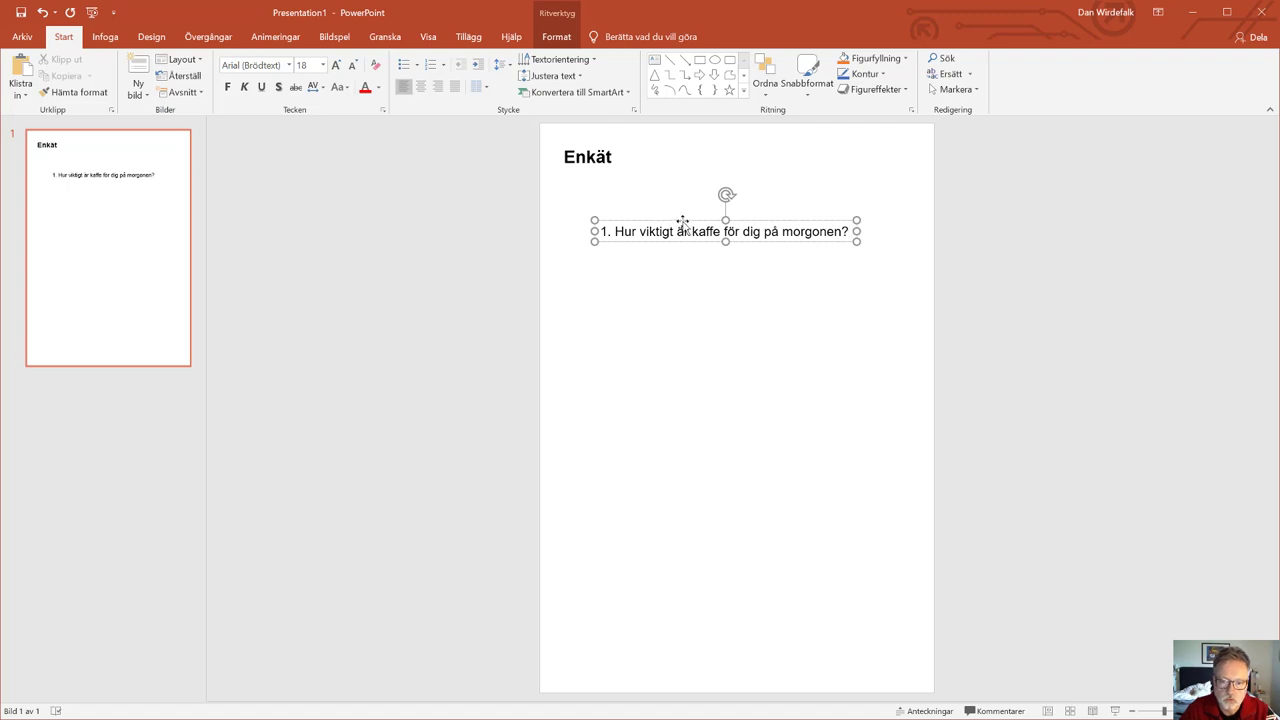
drag(683, 222, 662, 202)
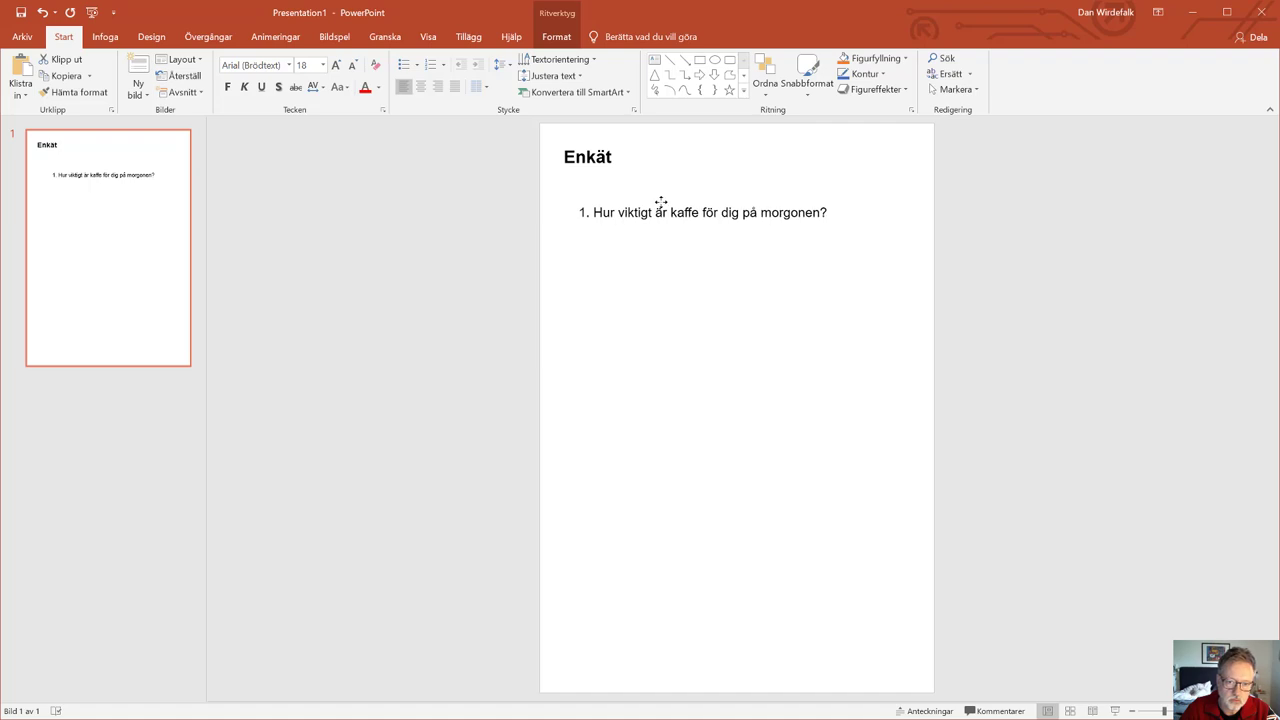
mouse_move(662, 202)
mouse_down()
mouse_move(648, 192)
mouse_move(644, 214)
mouse_up()
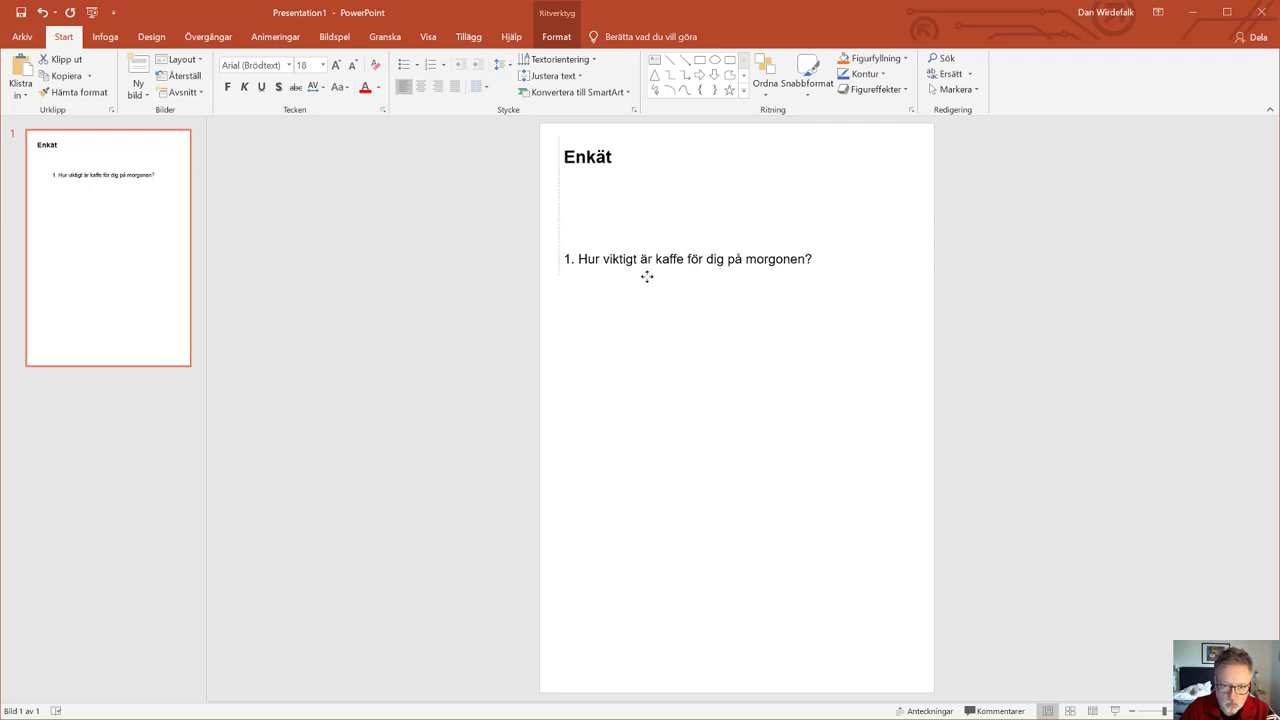
mouse_move(644, 214)
mouse_down()
mouse_move(640, 194)
mouse_move(680, 179)
mouse_move(707, 147)
mouse_move(703, 186)
mouse_move(680, 191)
mouse_move(647, 188)
mouse_move(646, 149)
mouse_move(643, 203)
mouse_move(646, 188)
mouse_up()
click(600, 240)
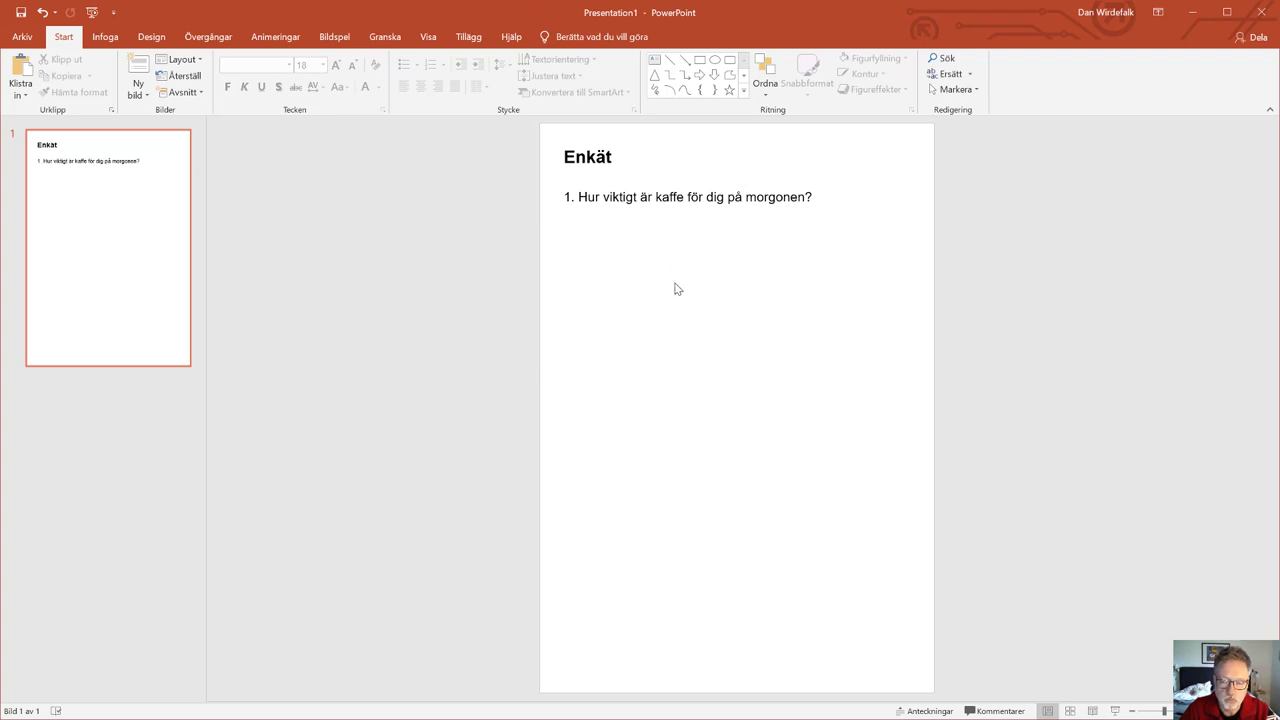
Add a text box below the question reading 'Inte alls' and 'viktigt' on two lines
click(655, 61)
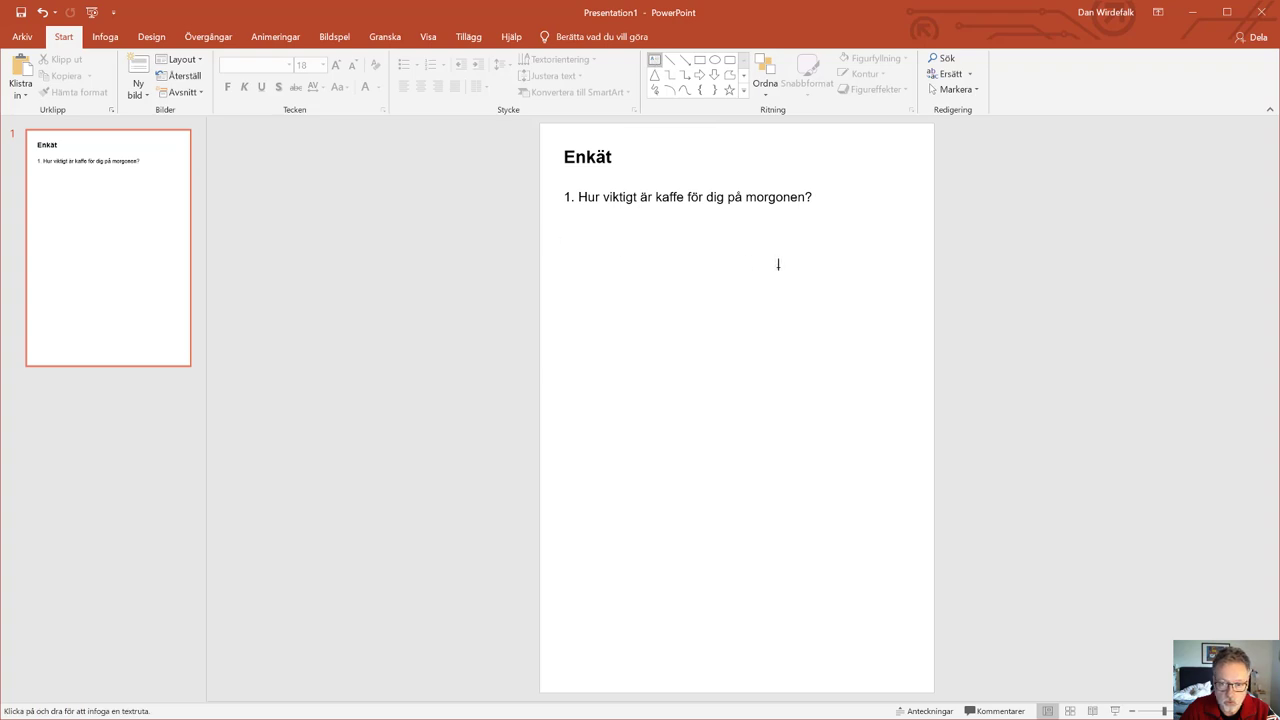
click(595, 260)
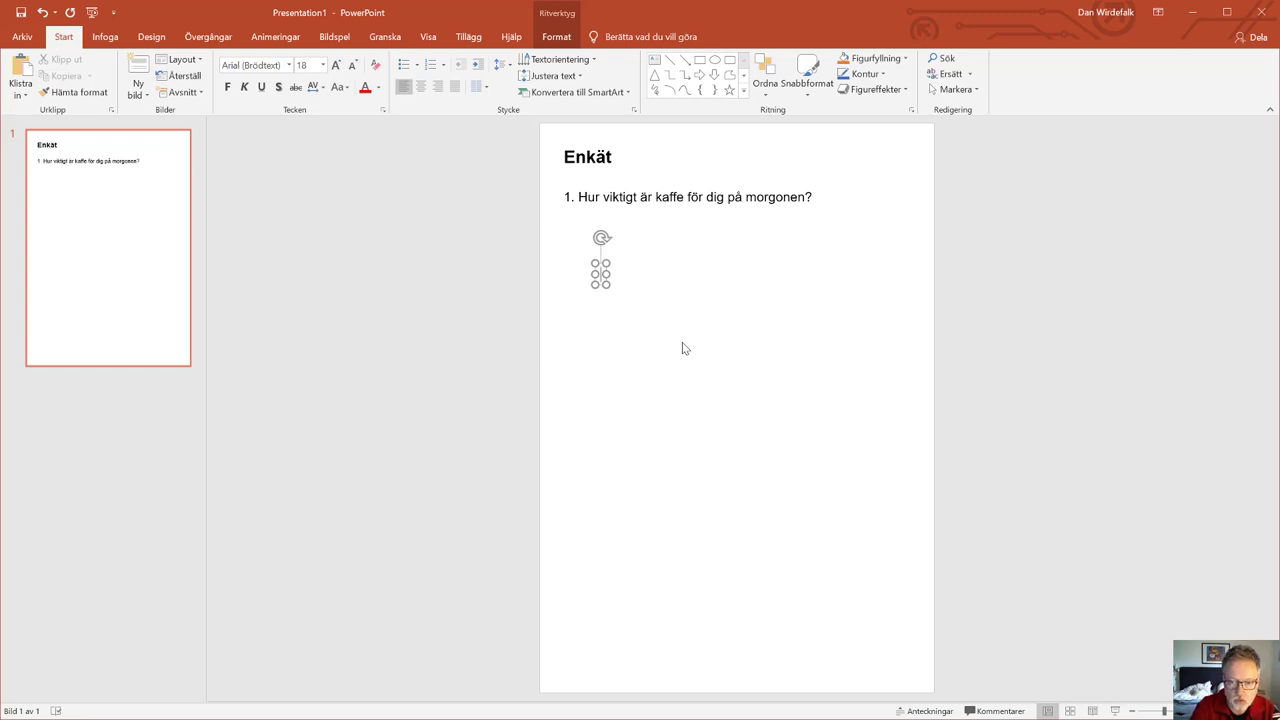
text(I)
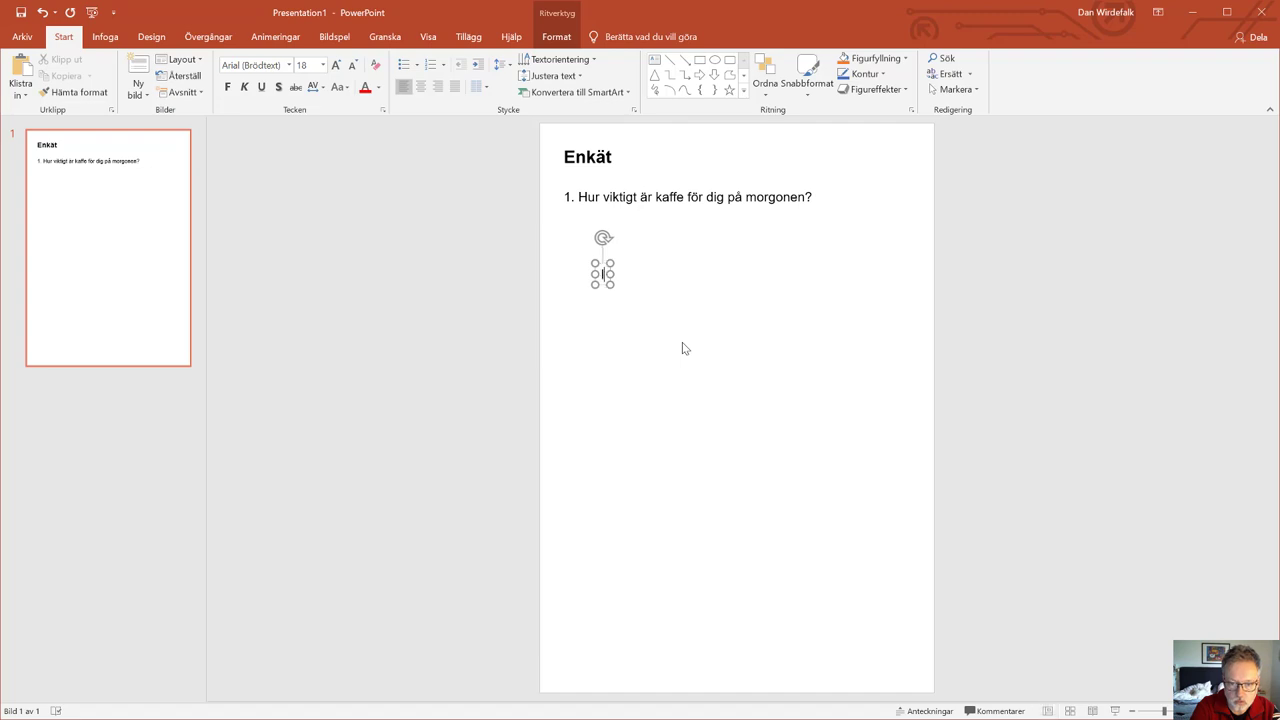
text(nte all)
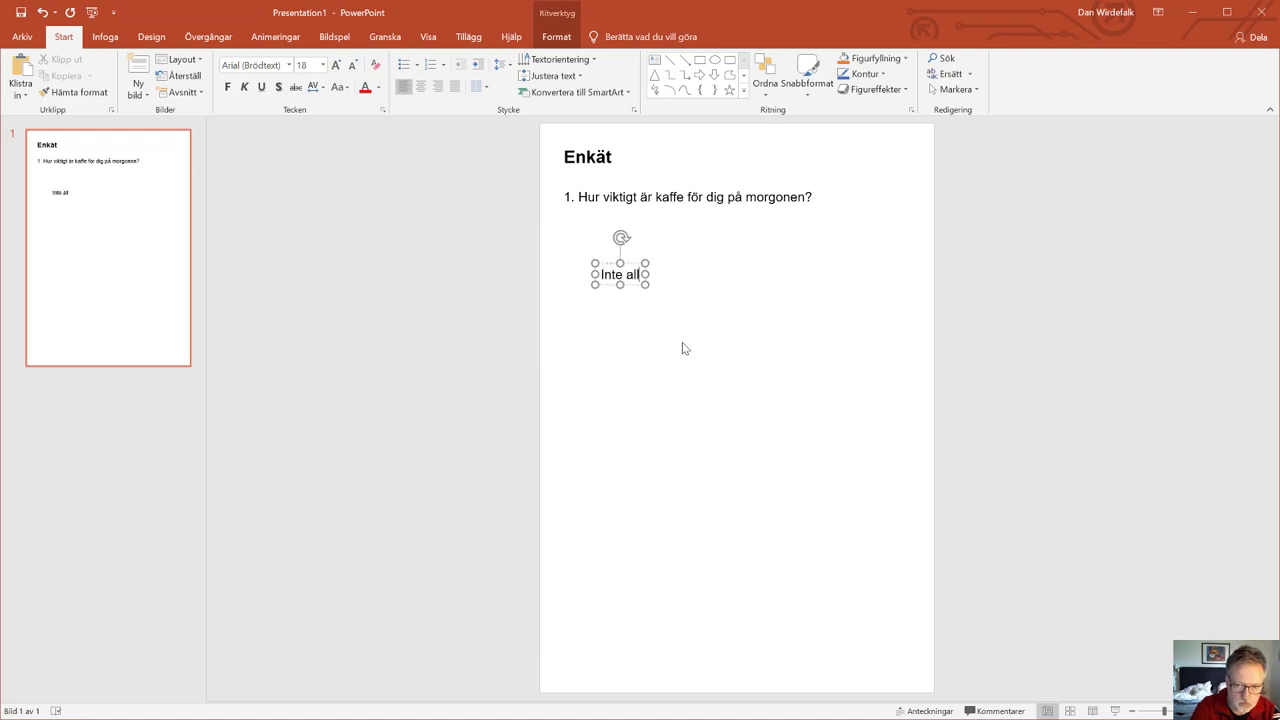
text(s)
key(Return)
text(viktig)
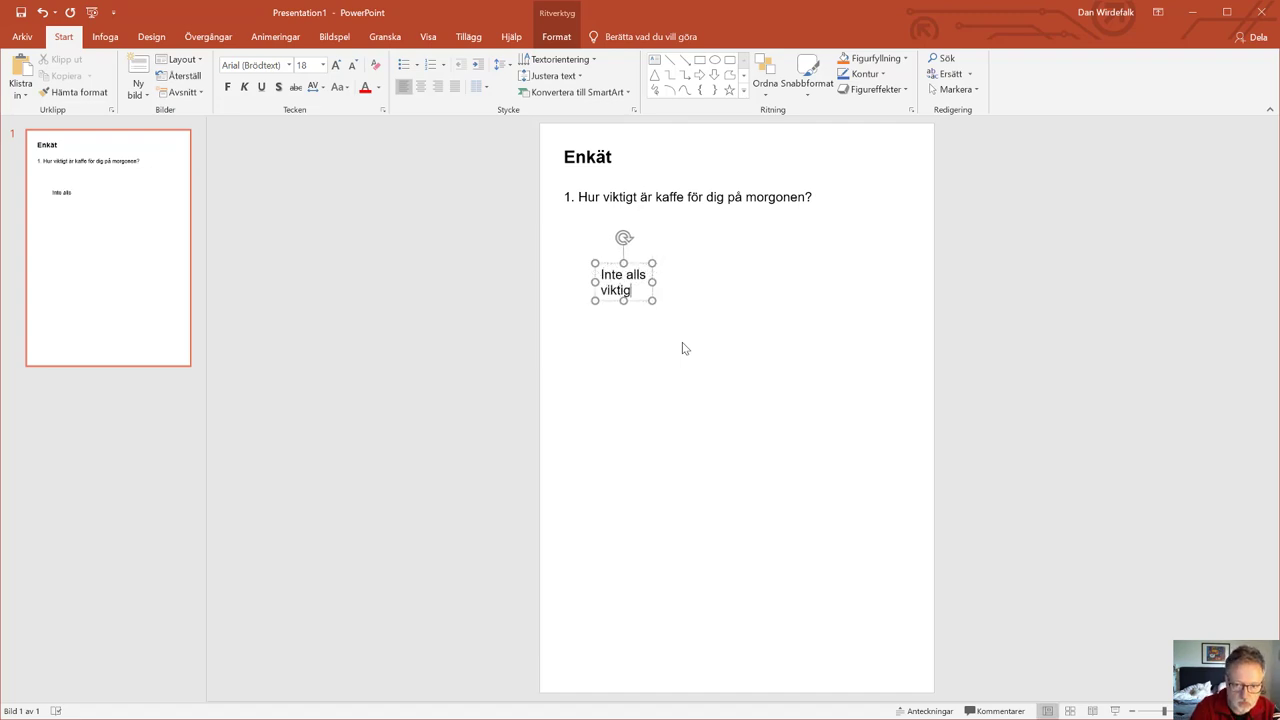
text(t)
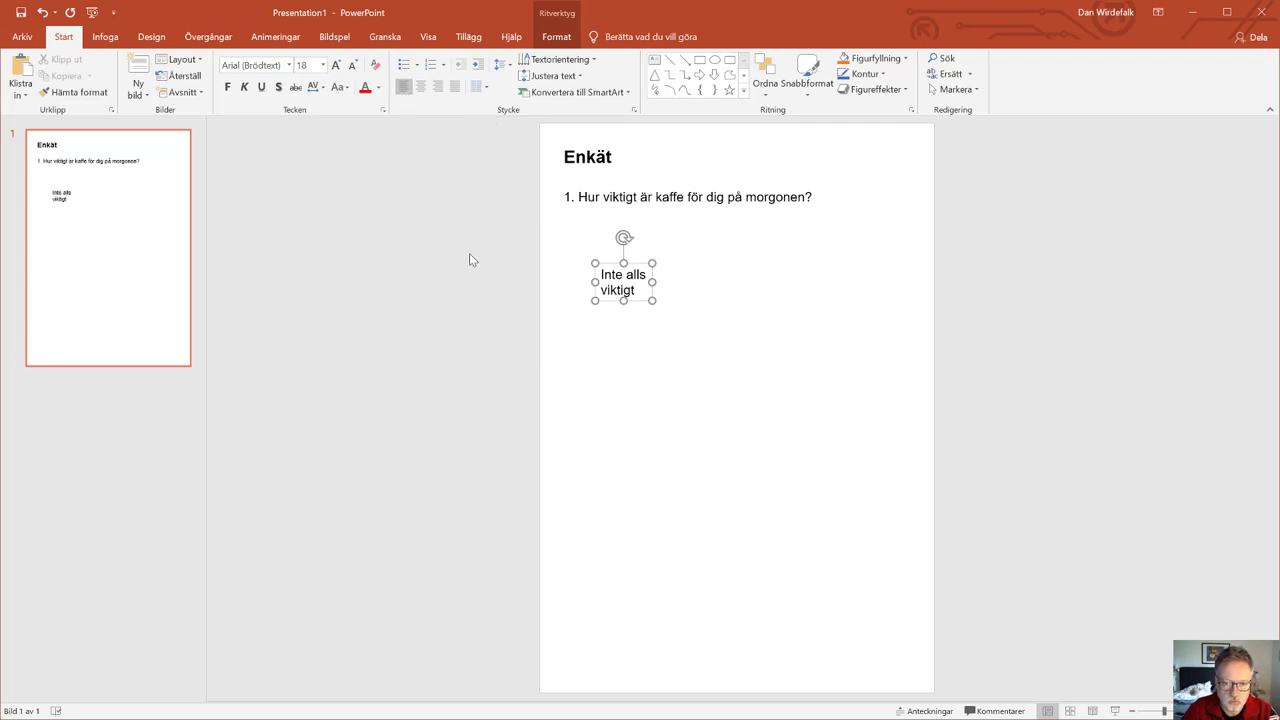
click(520, 300)
click(620, 281)
Add a right-aligned 'Väldigt viktigt' text box to the right of the first label
click(613, 265)
click(655, 60)
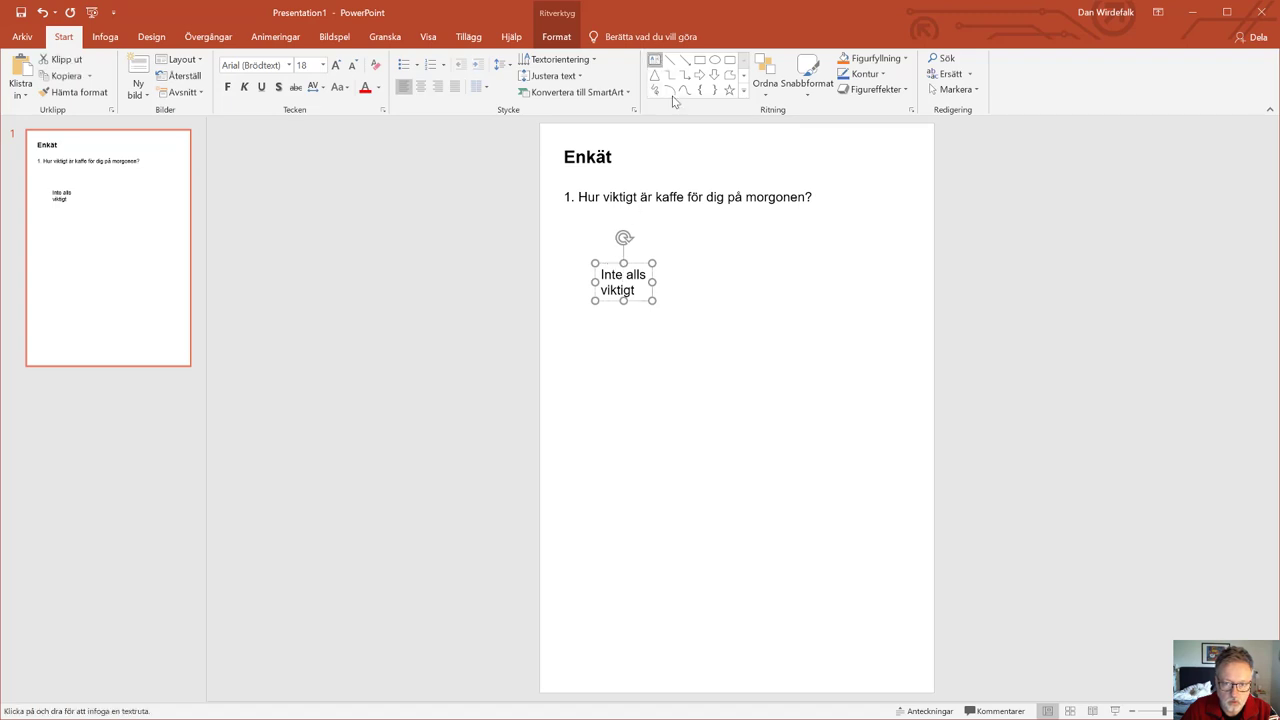
click(784, 268)
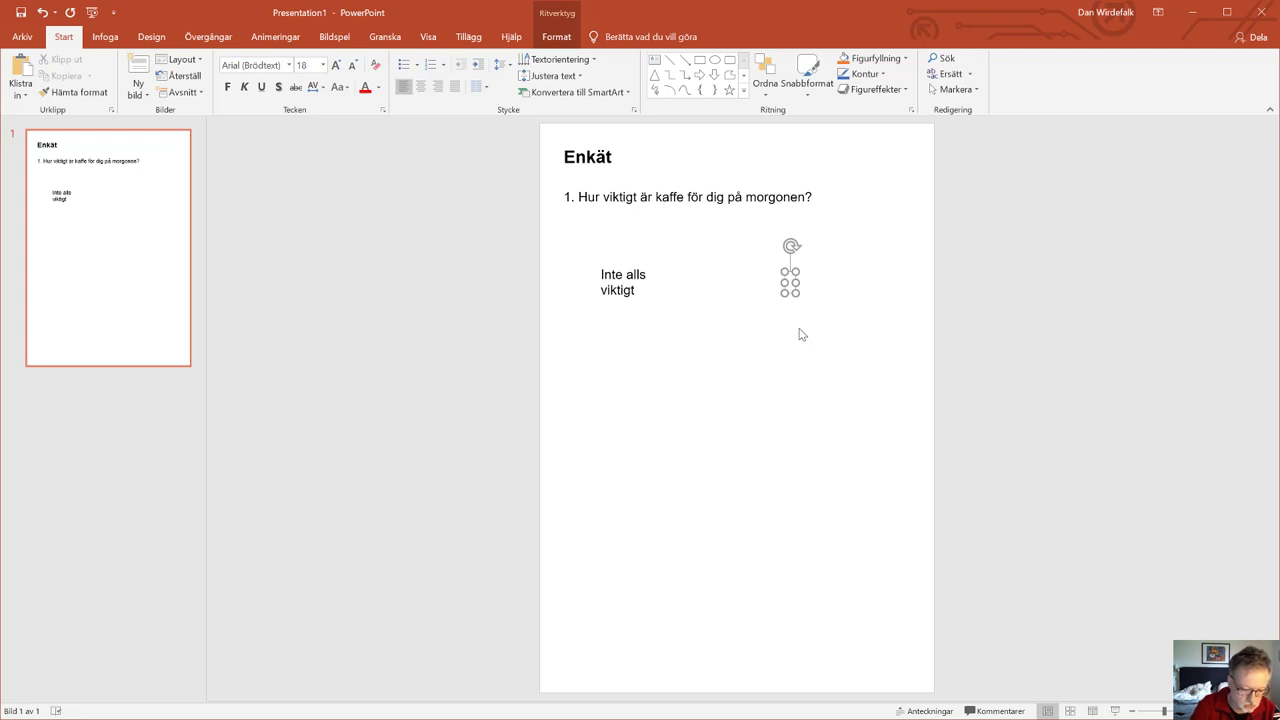
text(Väldigt )
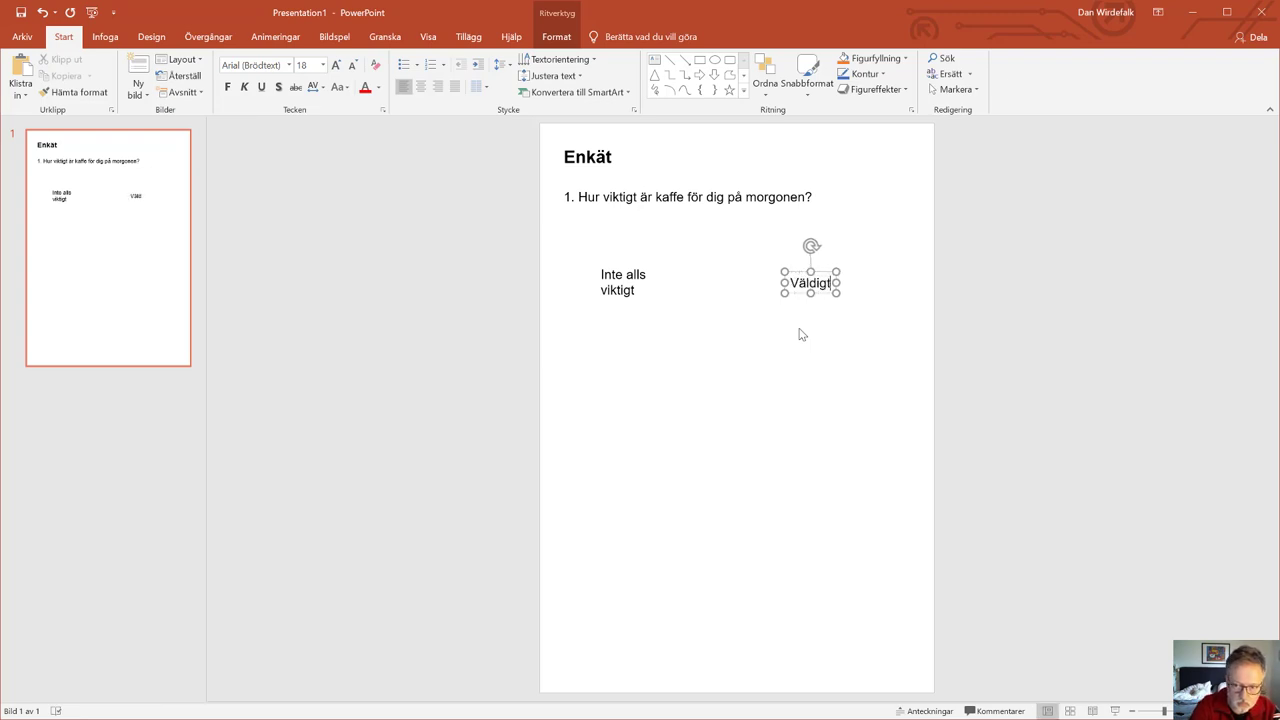
text(vik)
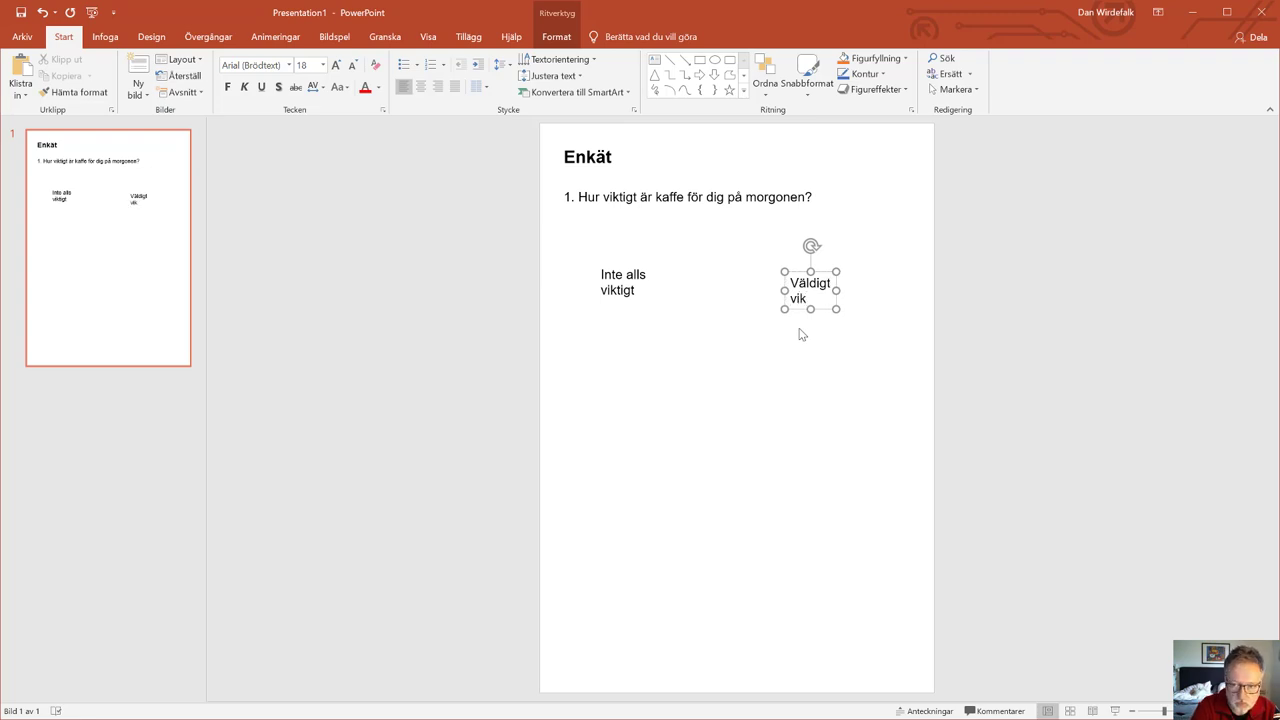
text(tigt)
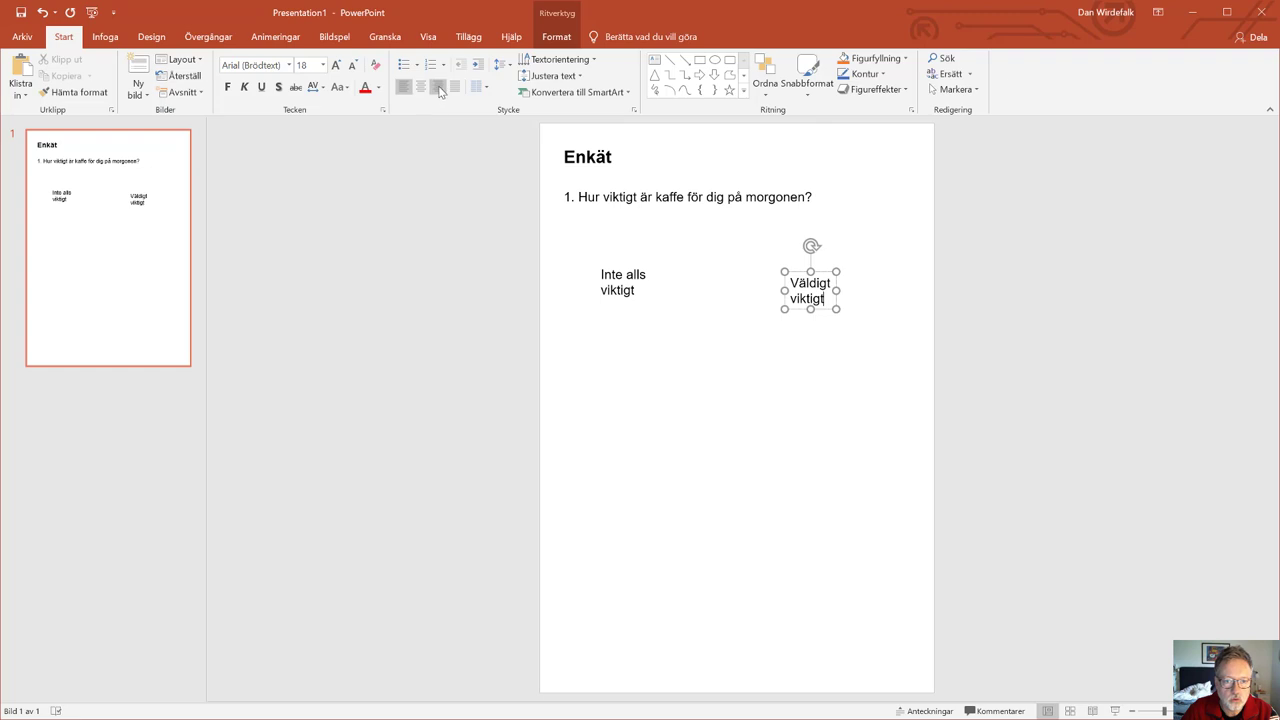
click(438, 88)
click(762, 344)
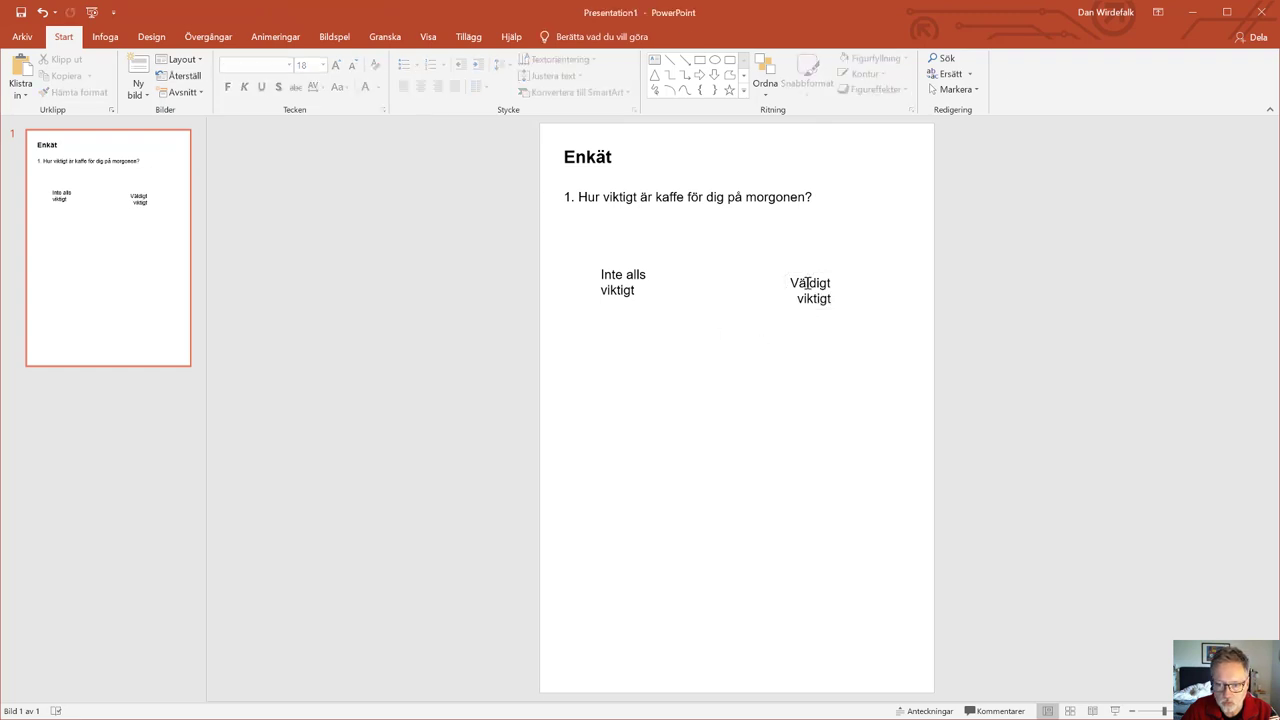
click(614, 274)
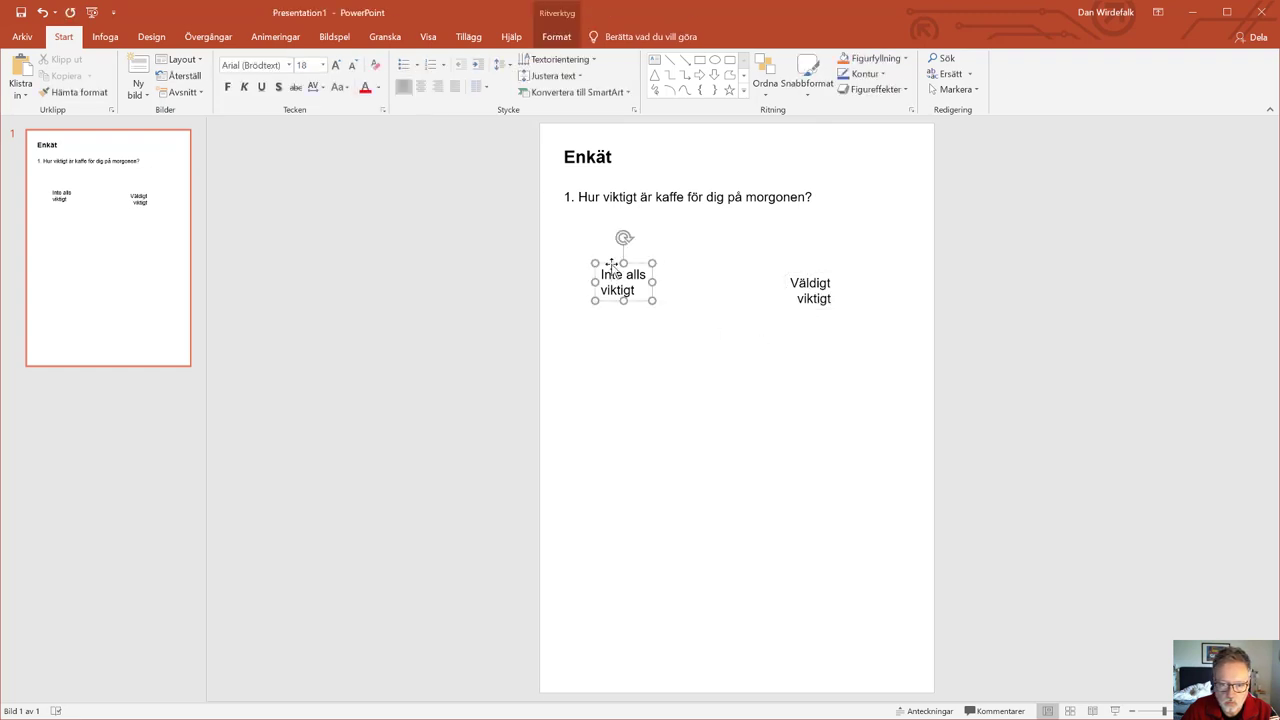
Shrink 'Inte alls viktigt' to 14 pt and align it under the question's left edge
drag(615, 258, 570, 217)
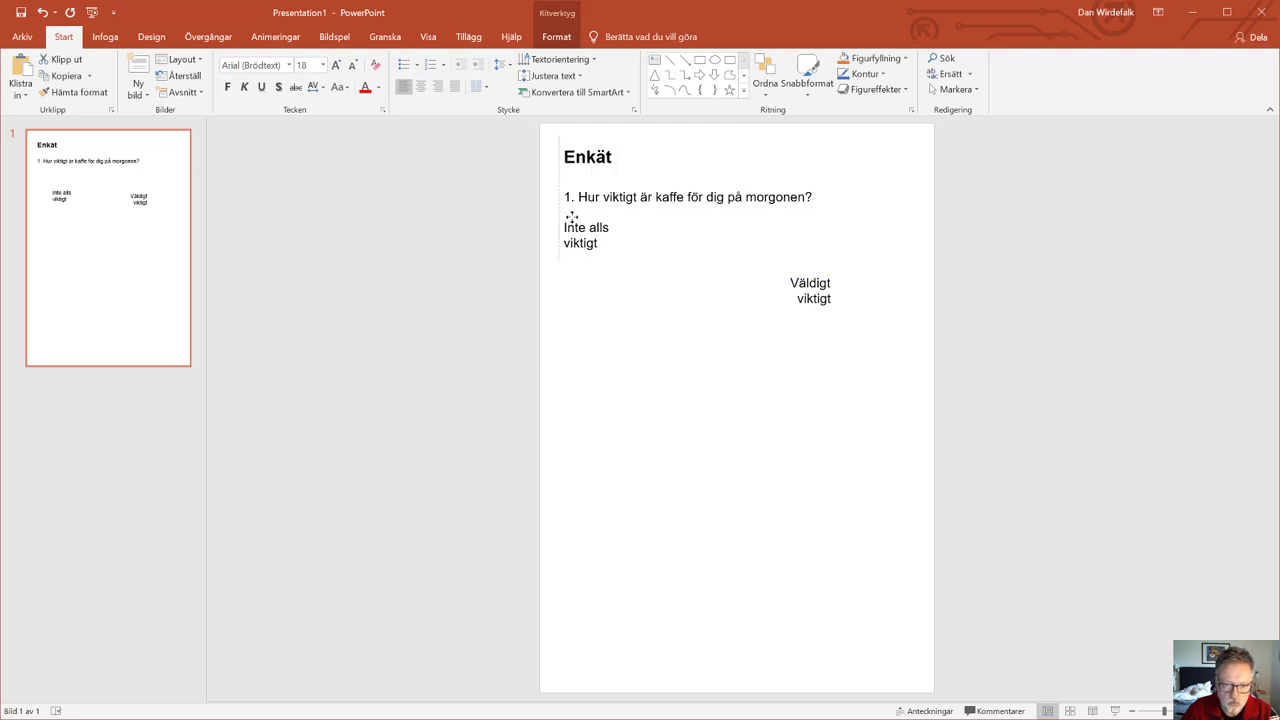
drag(570, 217, 572, 208)
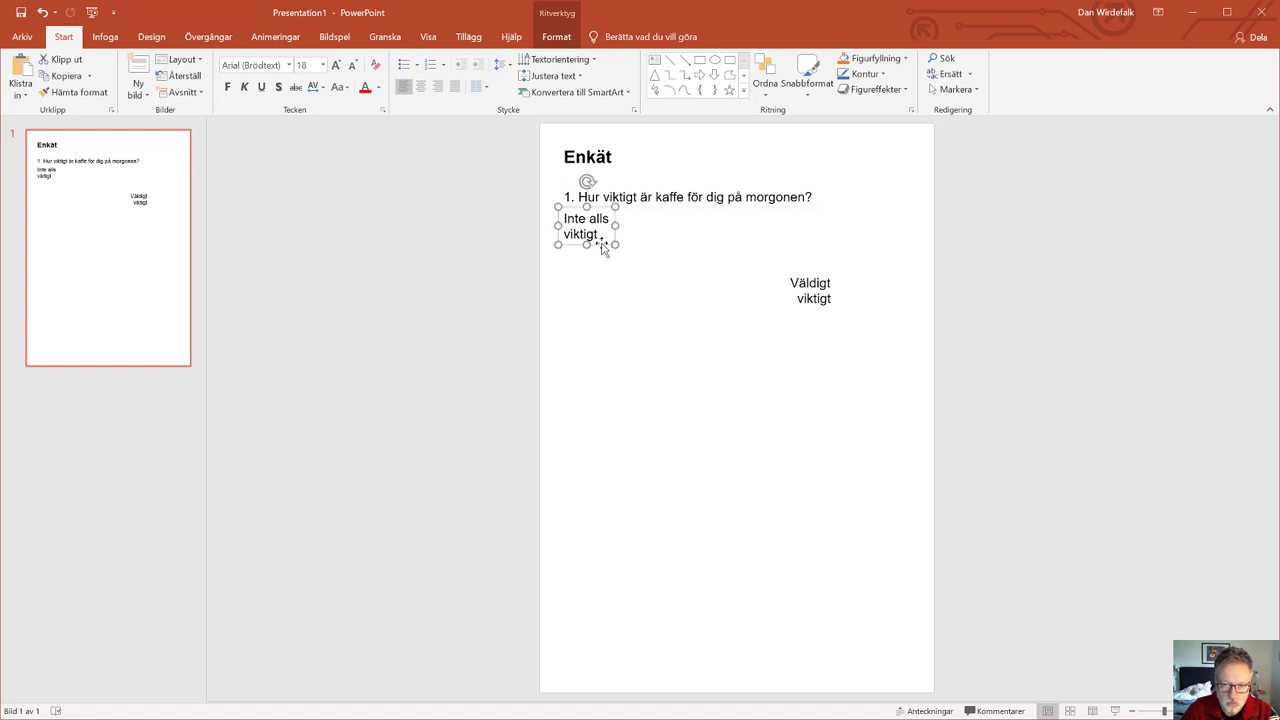
click(355, 66)
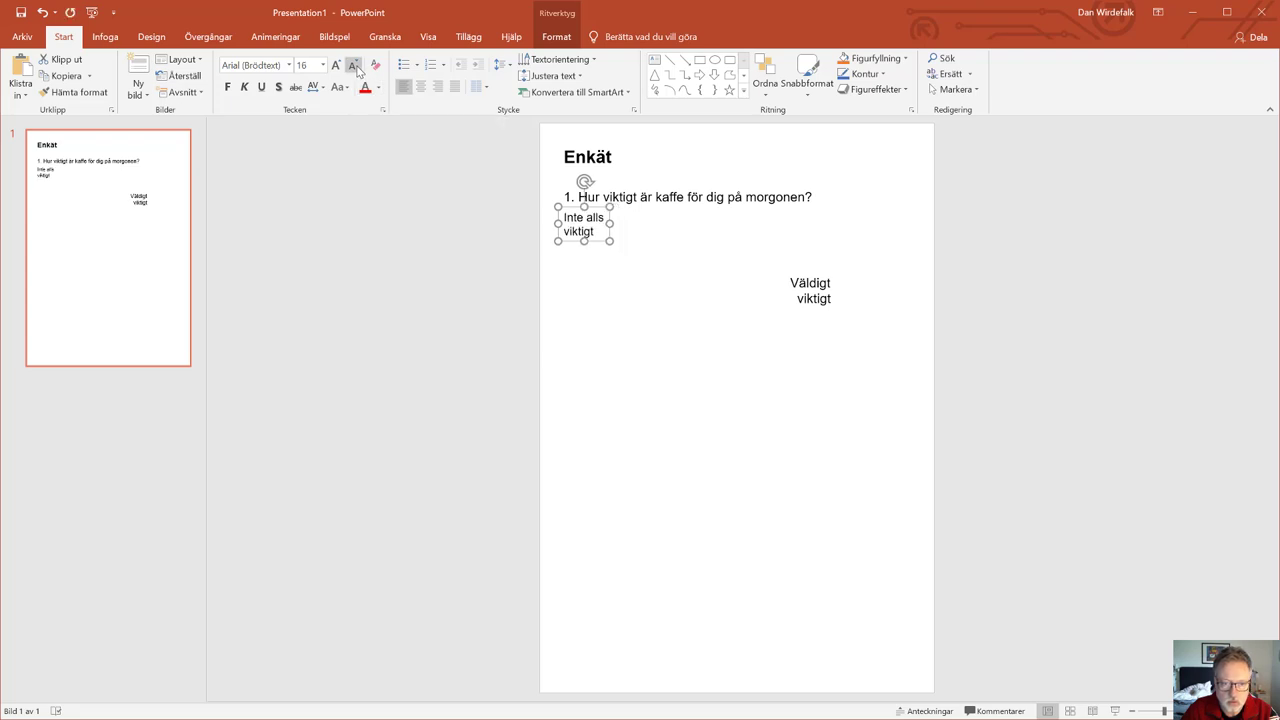
click(355, 66)
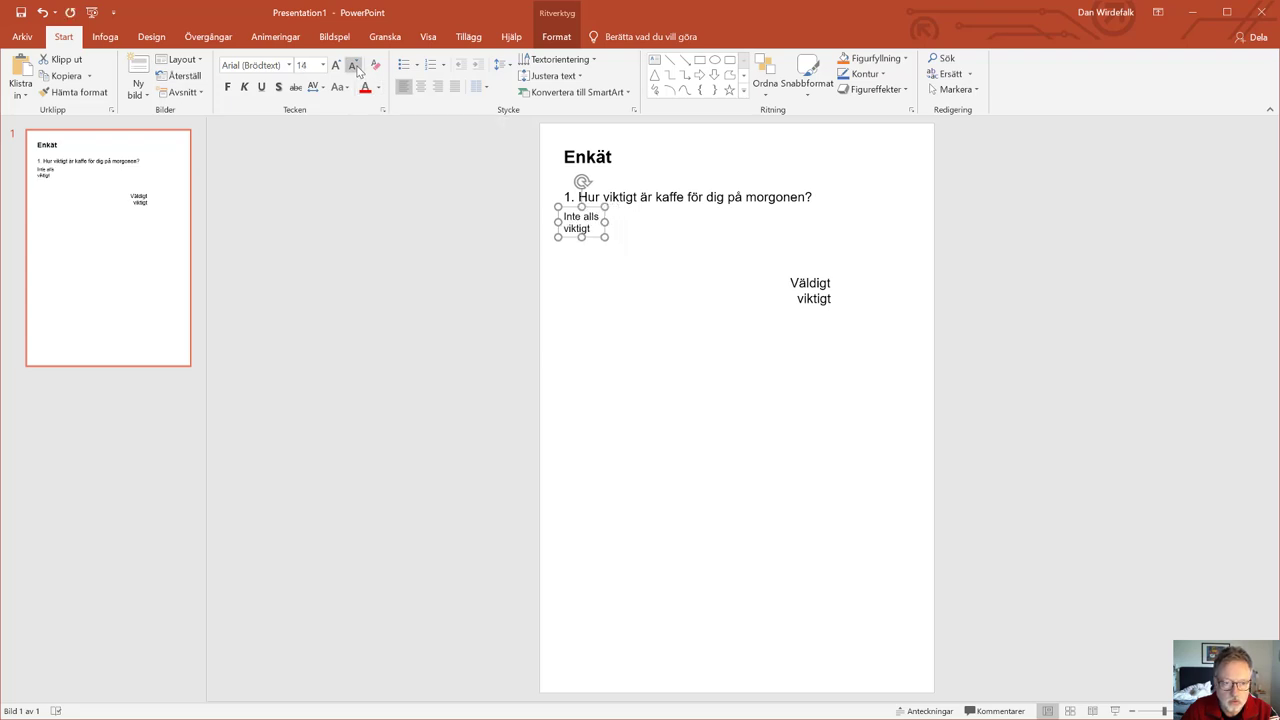
click(801, 285)
click(573, 222)
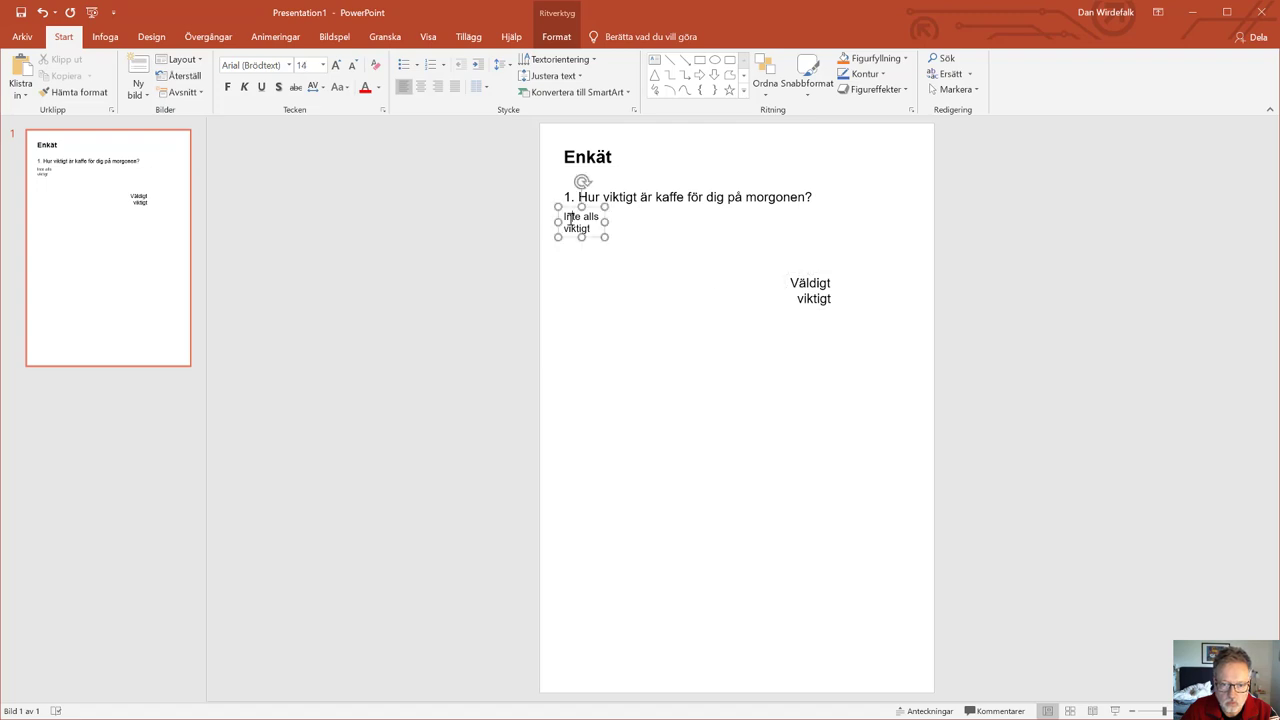
drag(570, 214, 567, 209)
click(697, 317)
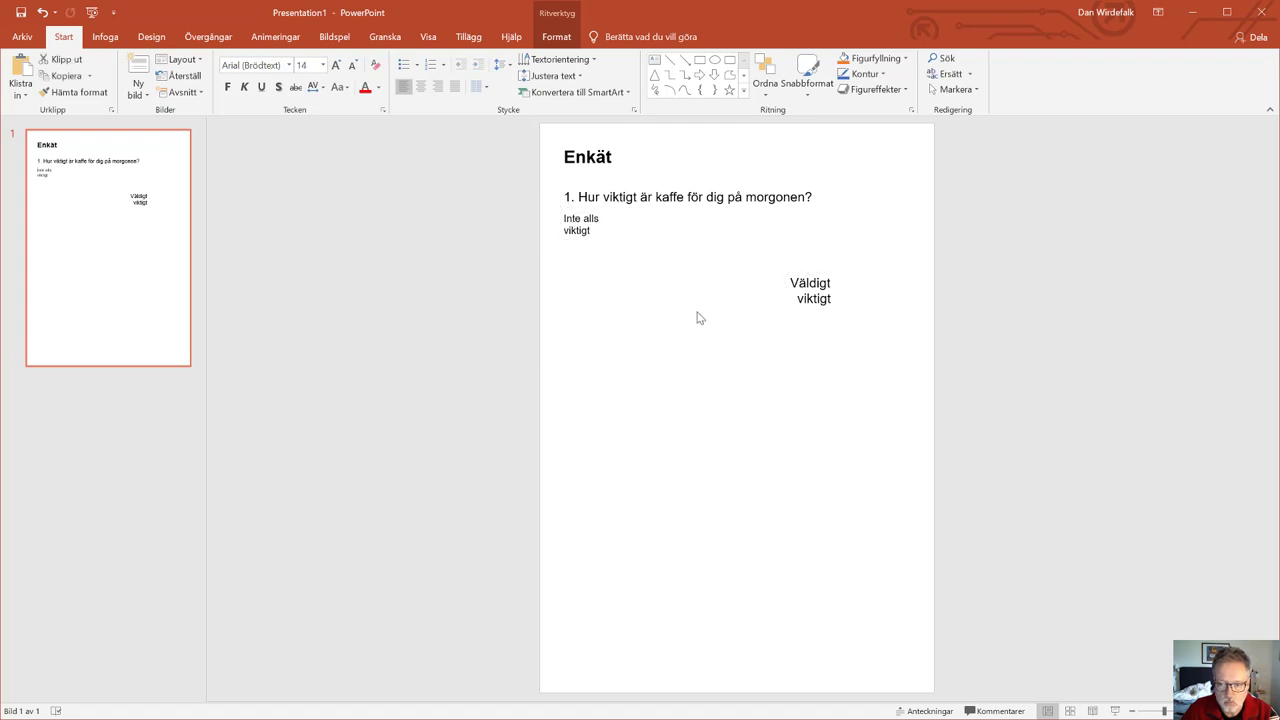
Shrink 'Väldigt viktigt' to 14 pt, right-align it, and place it level at the right margin
click(830, 292)
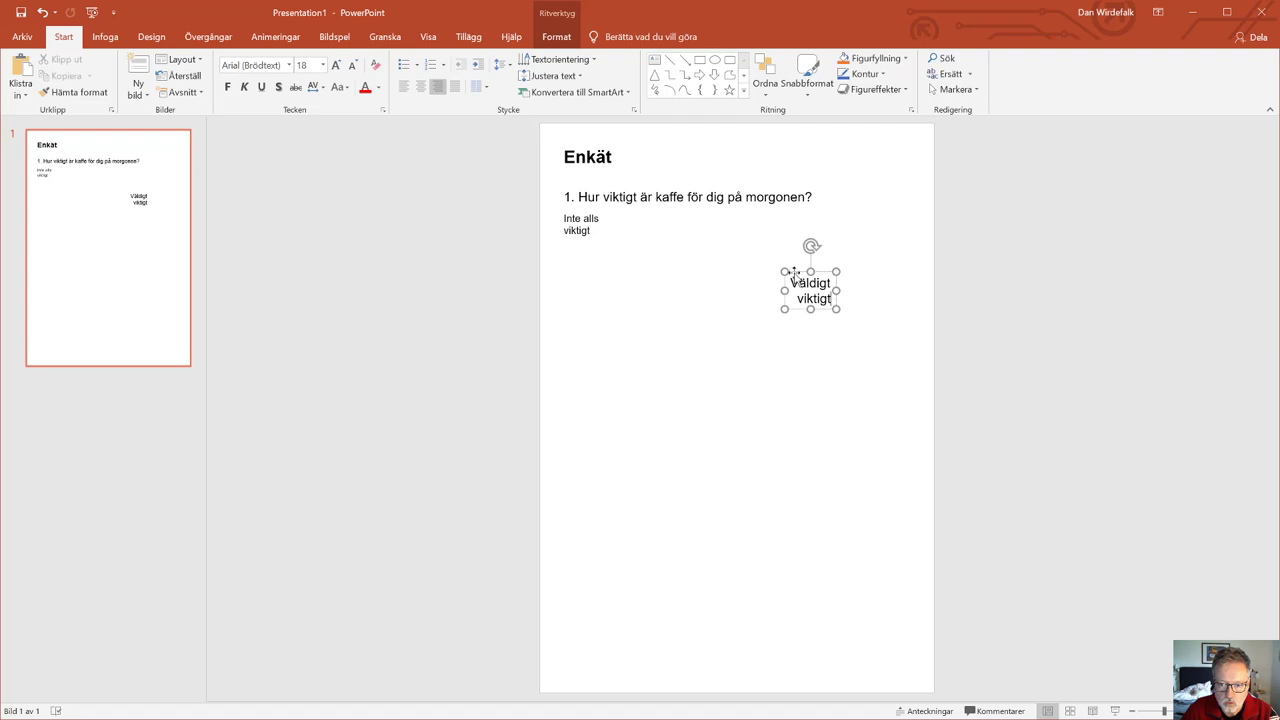
click(353, 65)
click(353, 65)
click(743, 326)
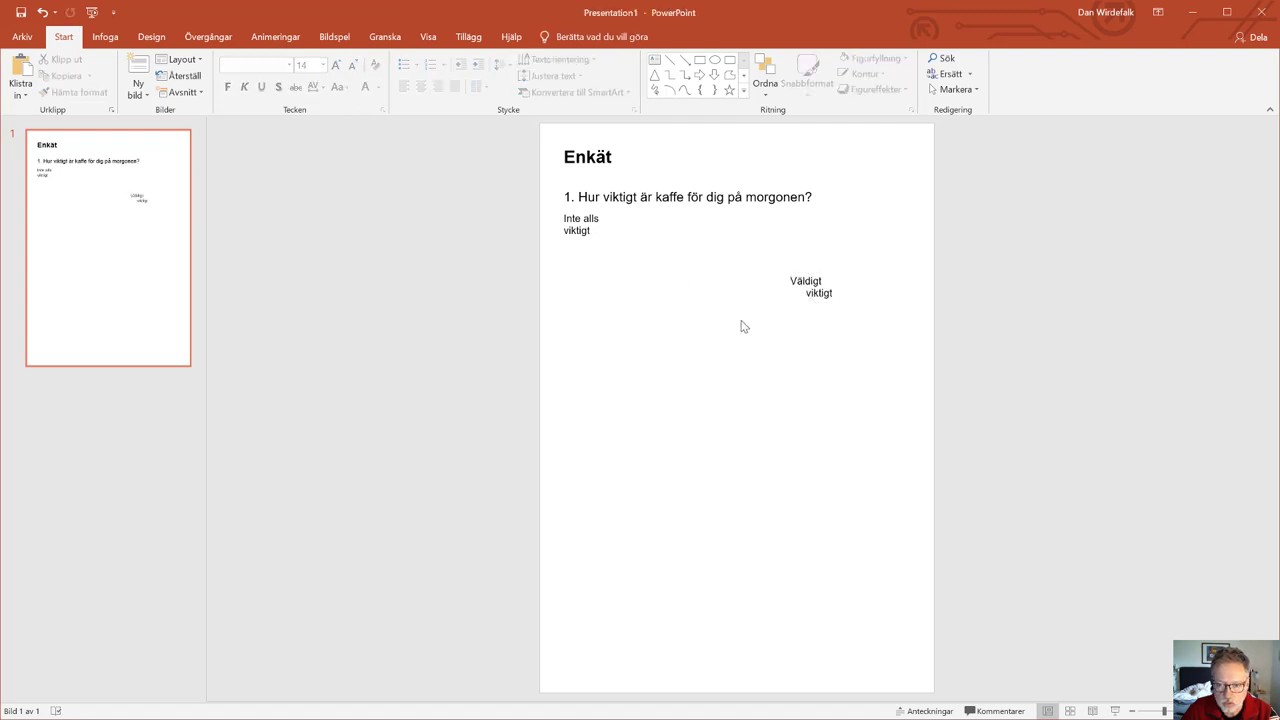
click(816, 281)
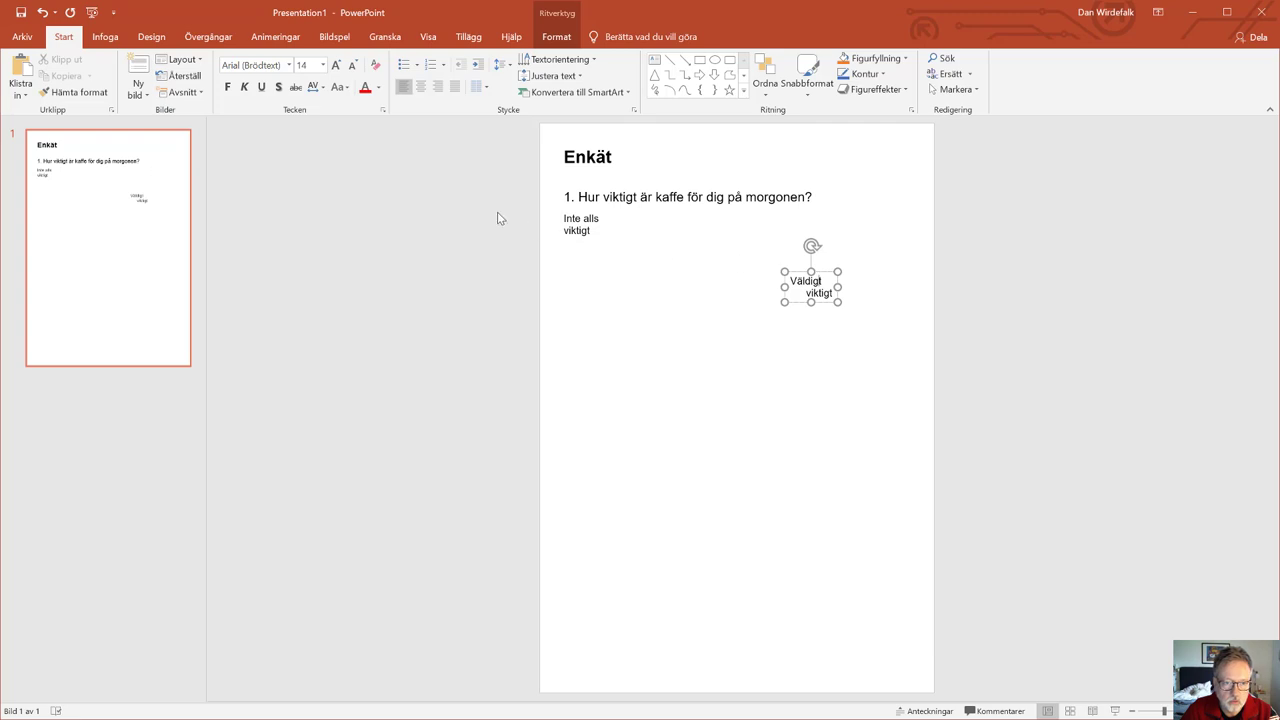
key(ctrl+a)
click(437, 87)
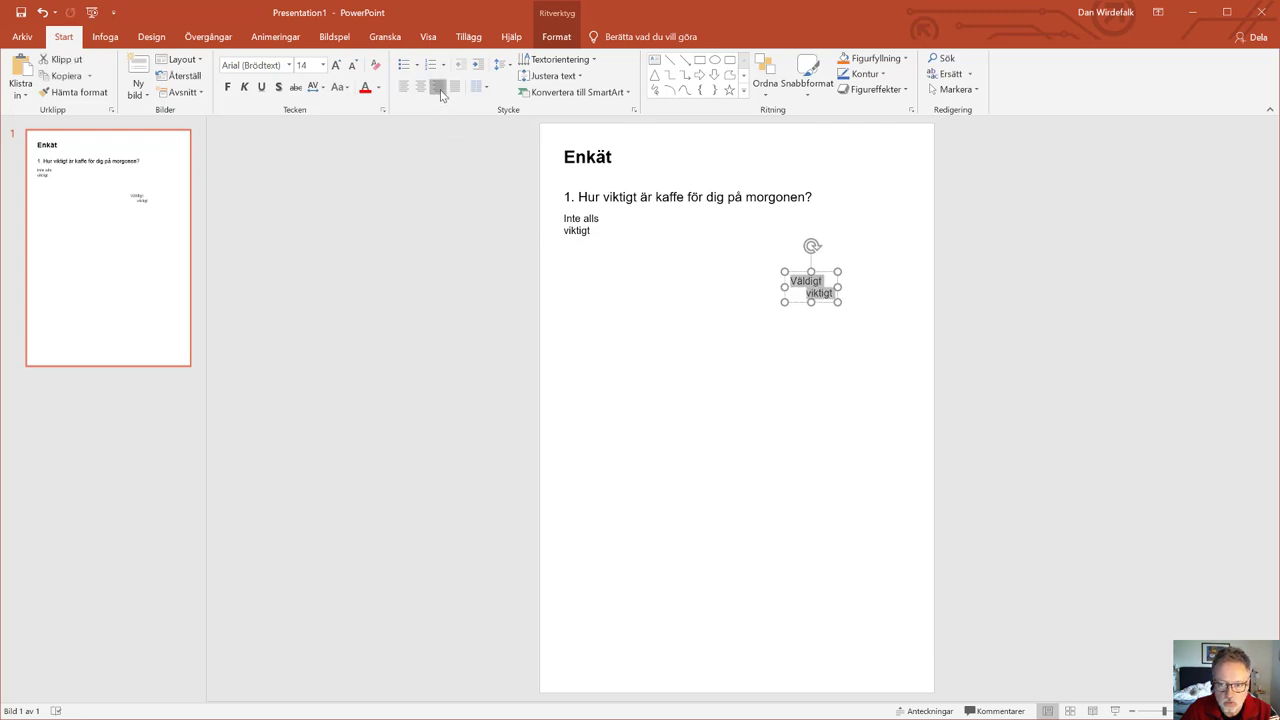
click(750, 312)
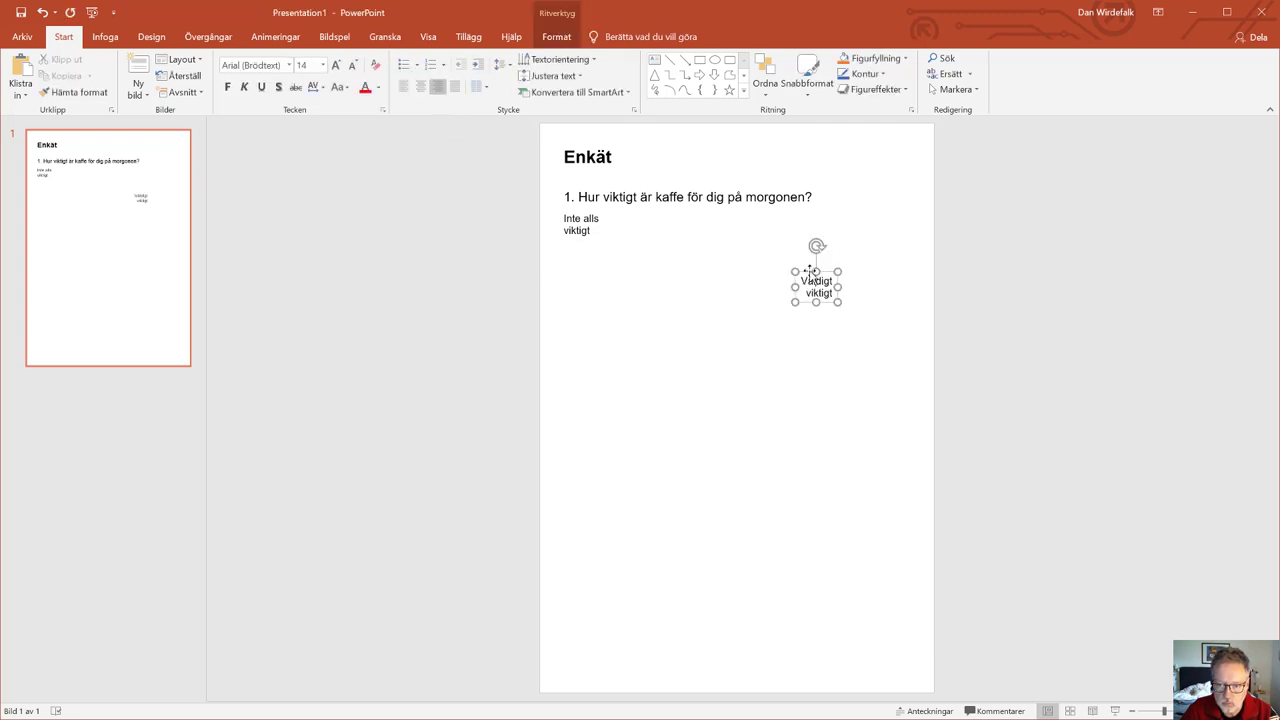
mouse_move(816, 281)
mouse_down()
mouse_move(834, 212)
mouse_move(880, 208)
mouse_up()
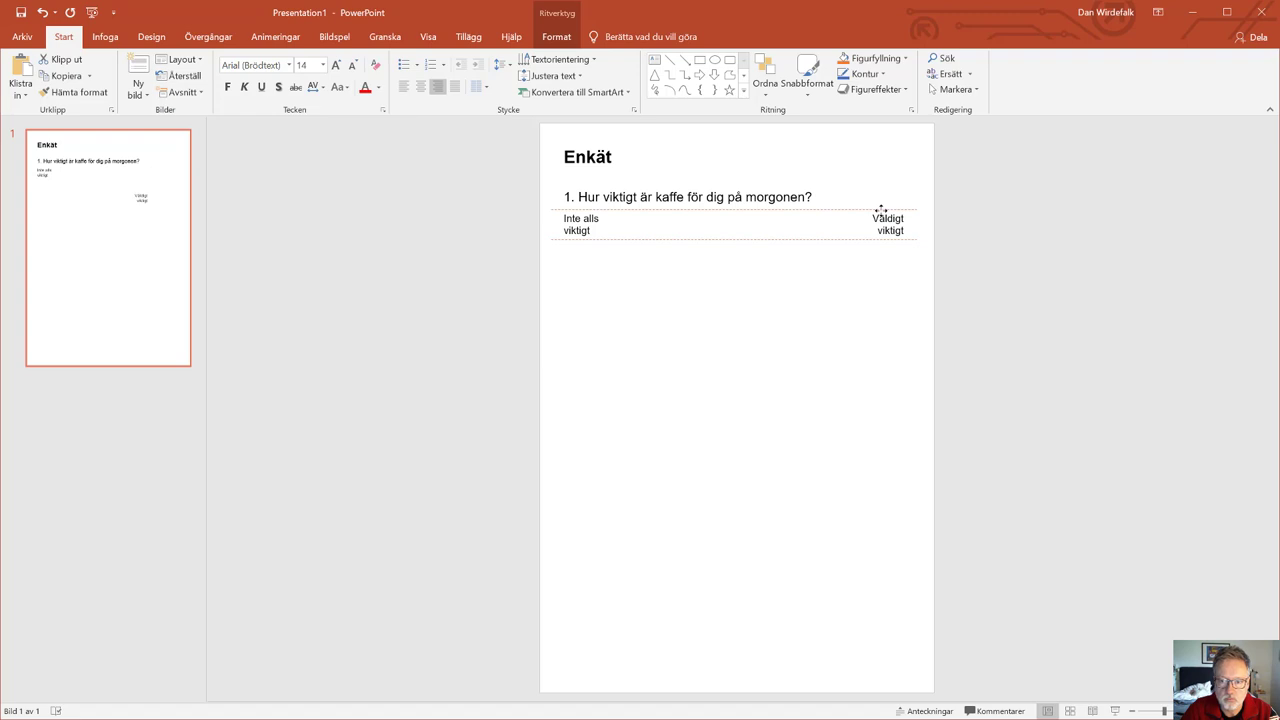
drag(881, 210, 881, 210)
click(660, 314)
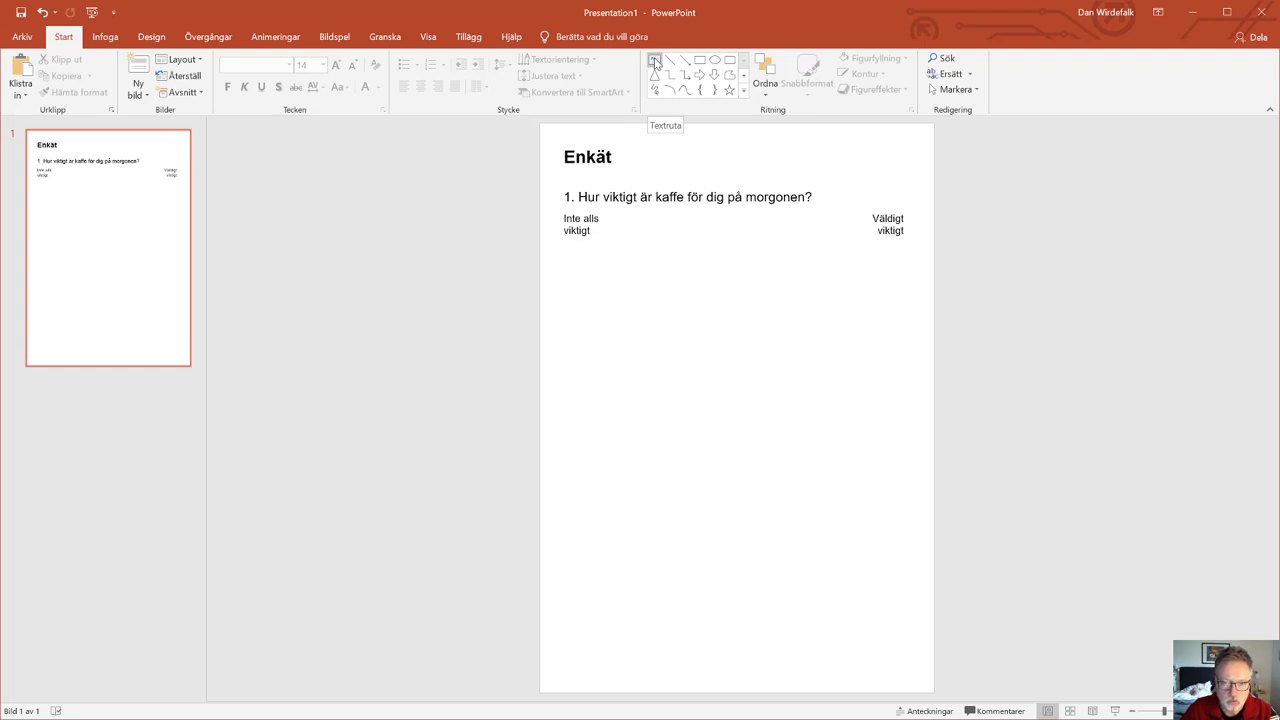
Add a centred 14-pt '1 2 3 4 5' text box midway between the two labels
click(655, 62)
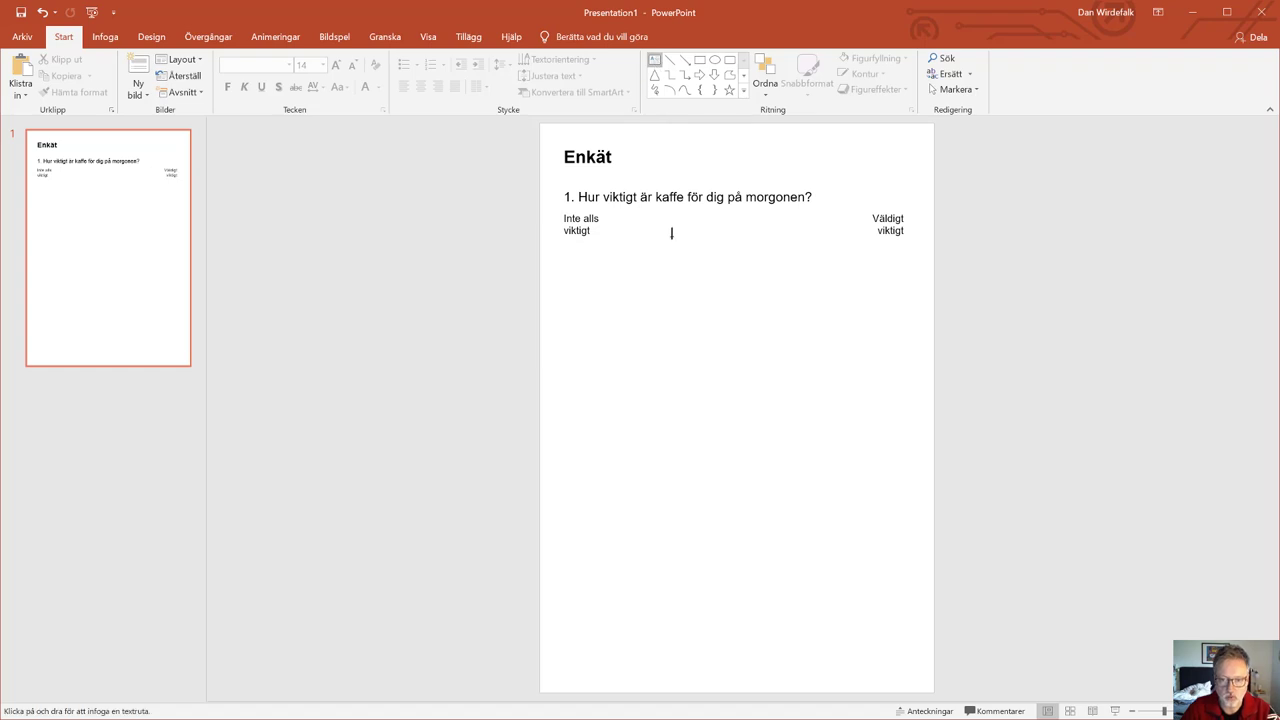
click(683, 240)
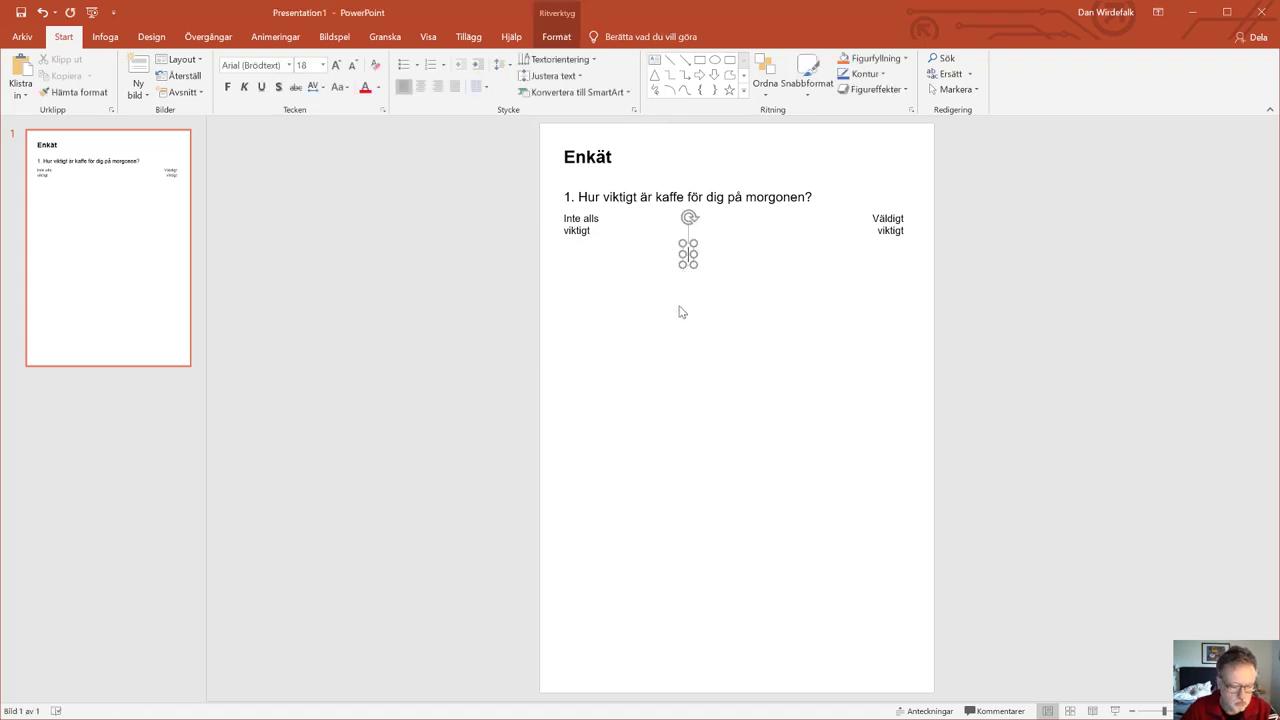
text(1 2 )
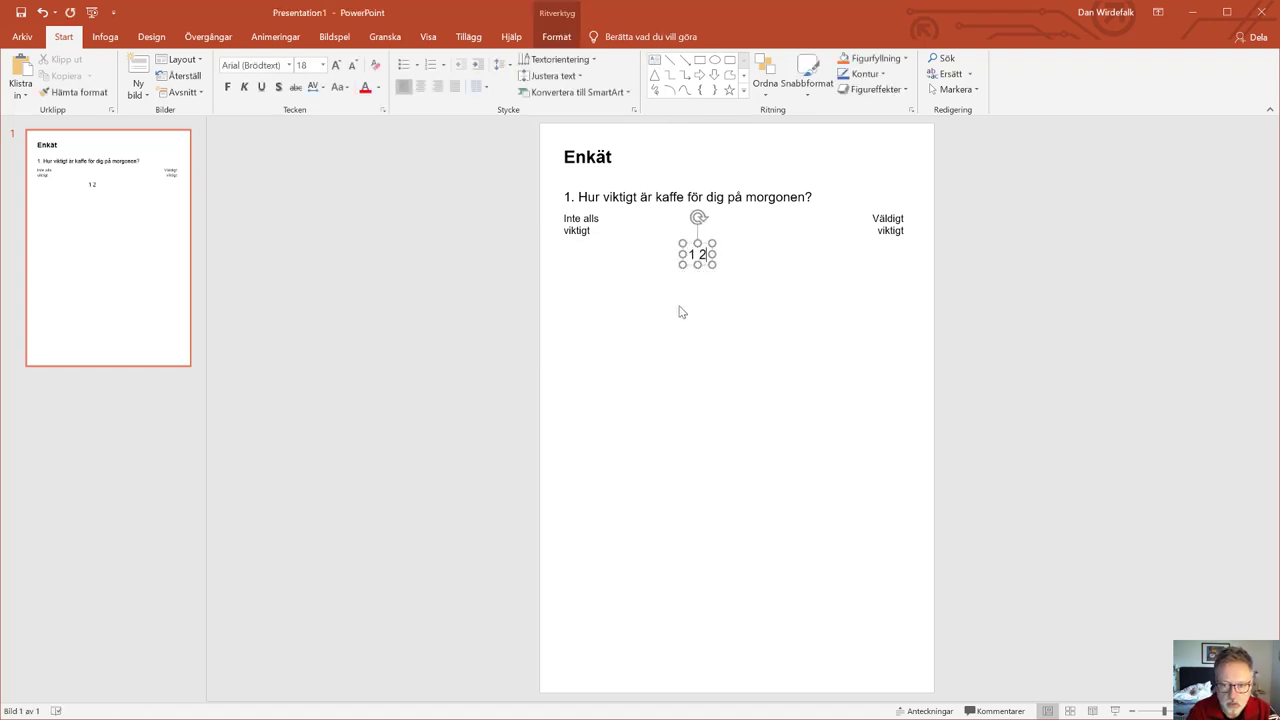
text(3 4)
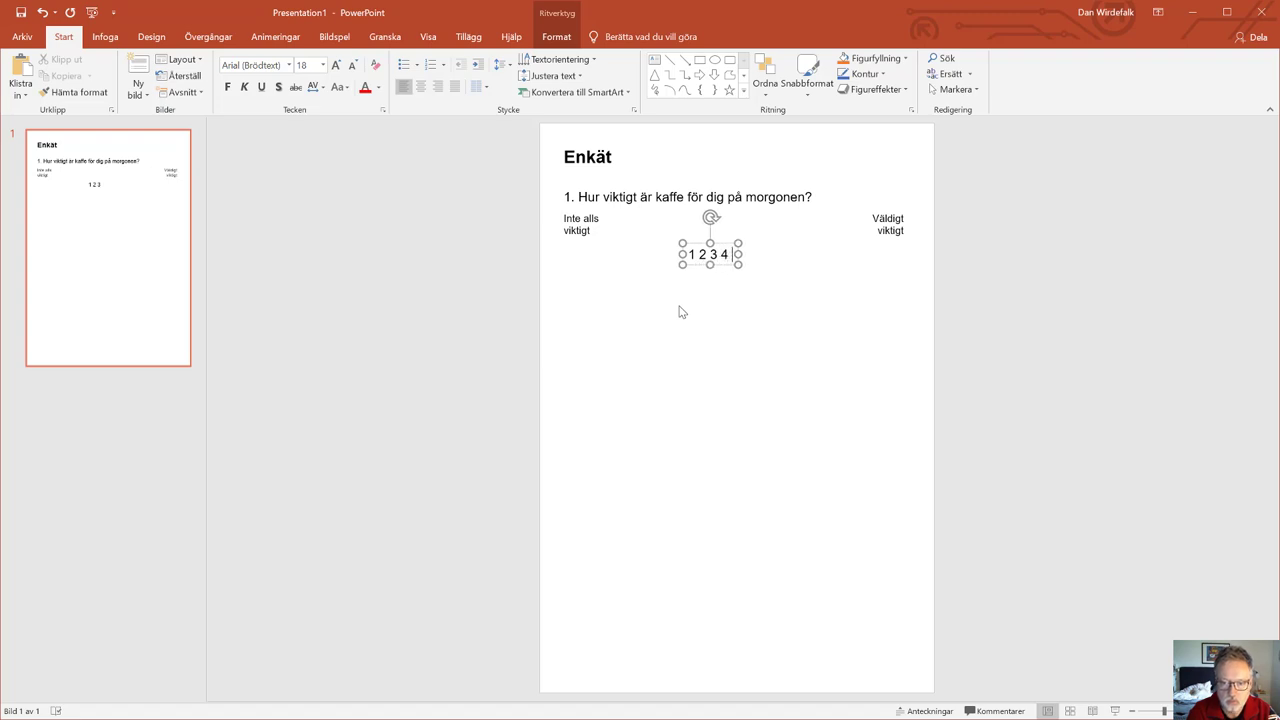
text( 5)
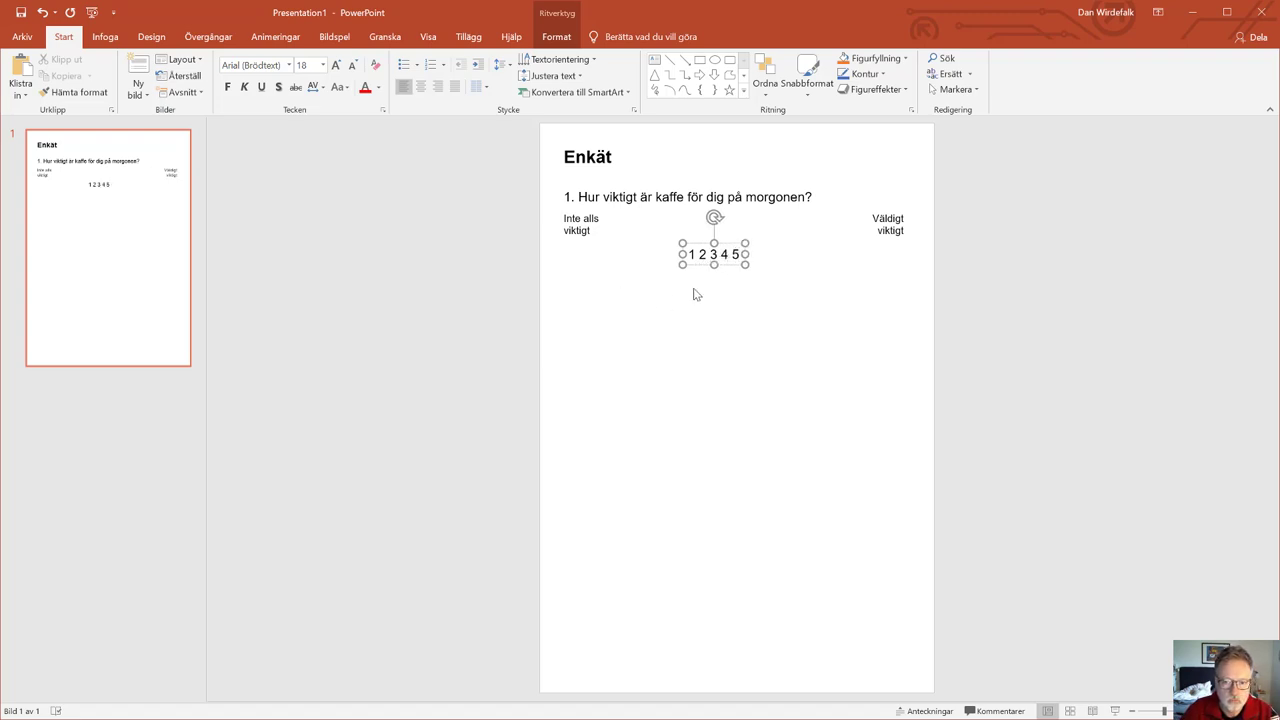
drag(706, 244, 712, 229)
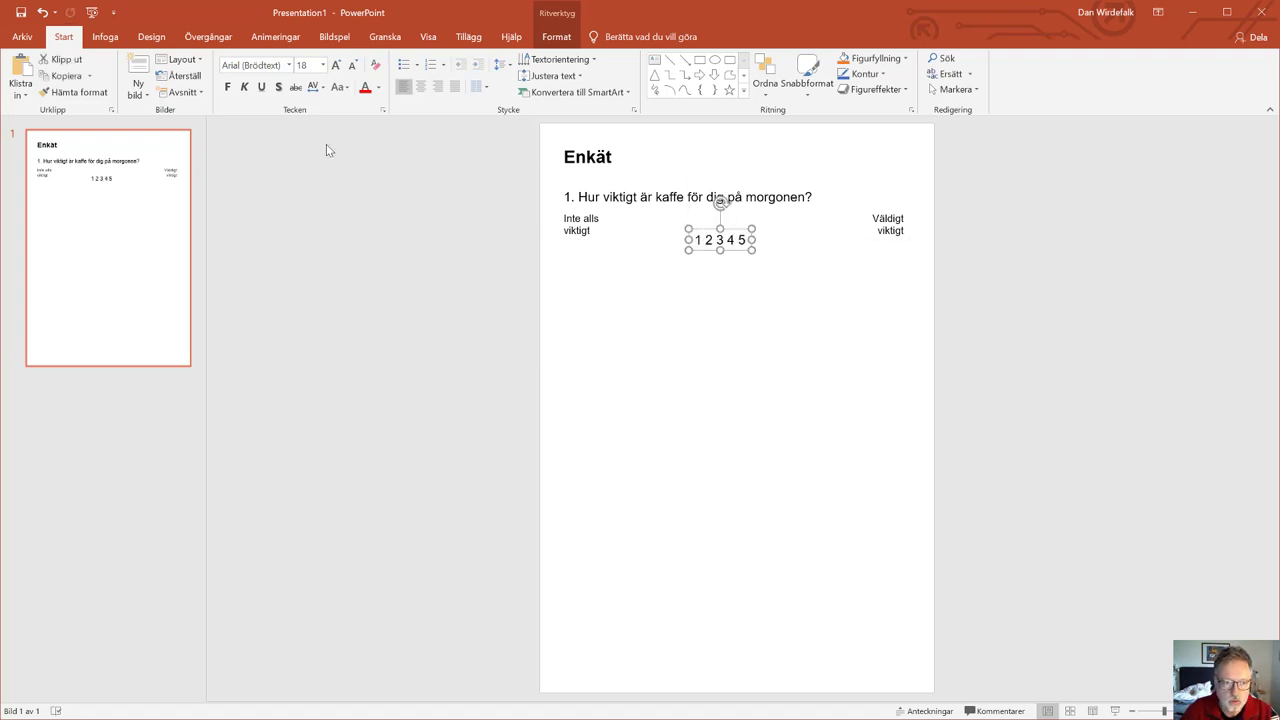
double_click(350, 68)
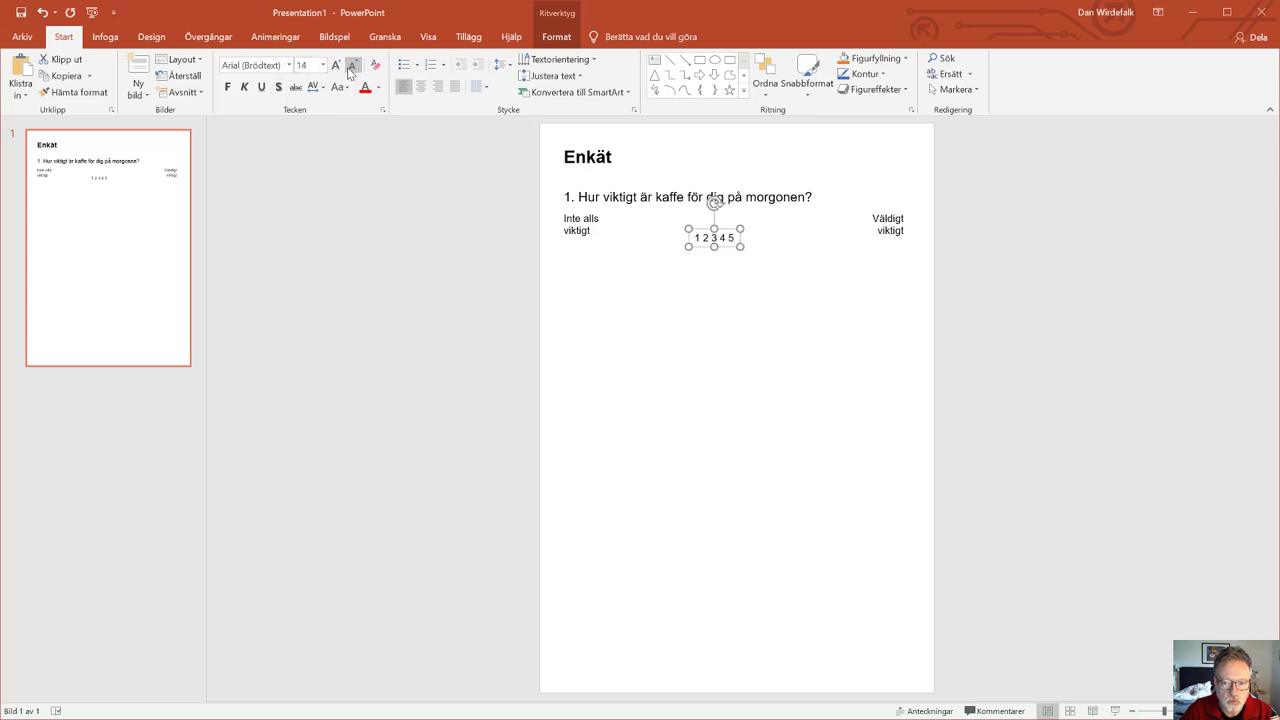
click(419, 89)
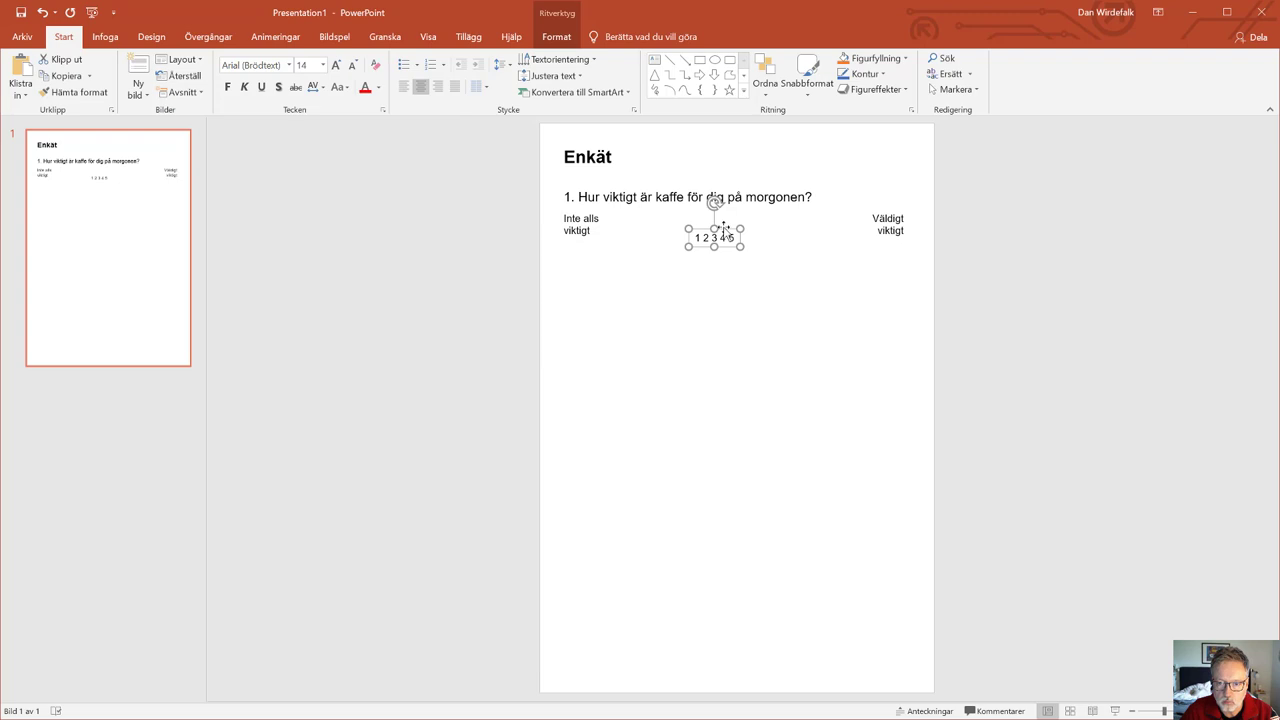
drag(724, 230, 730, 207)
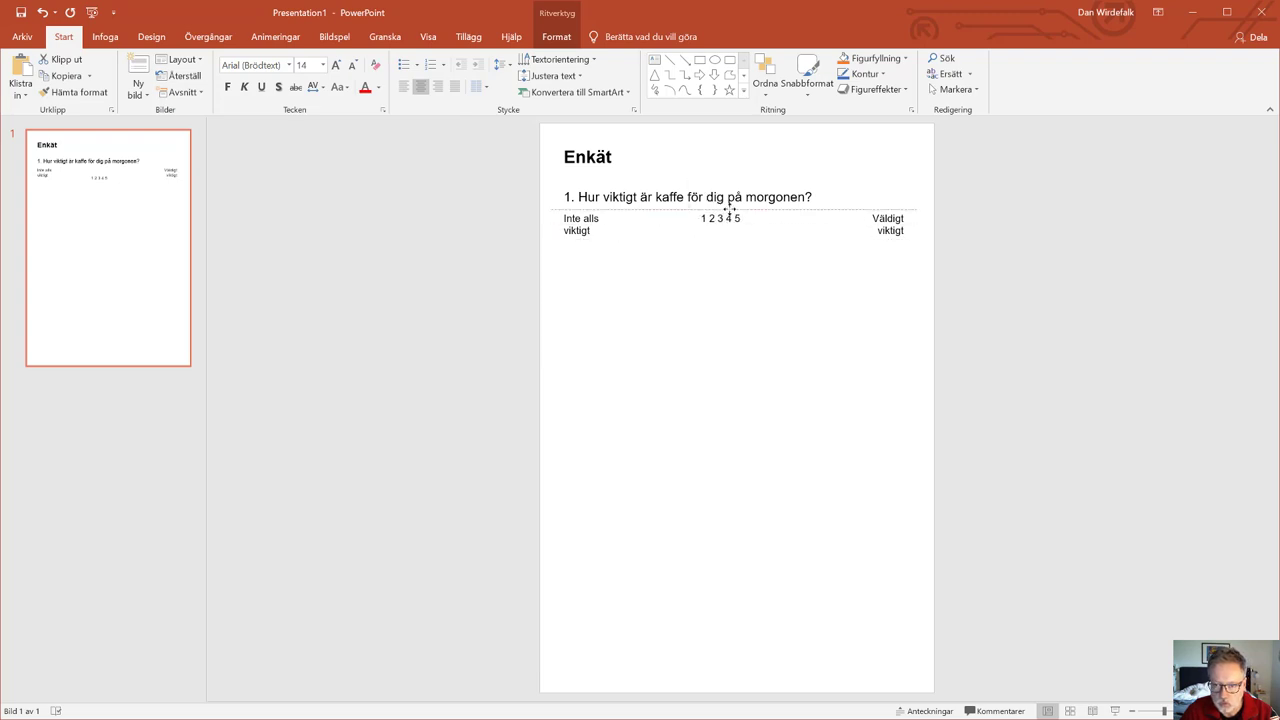
drag(730, 207, 744, 207)
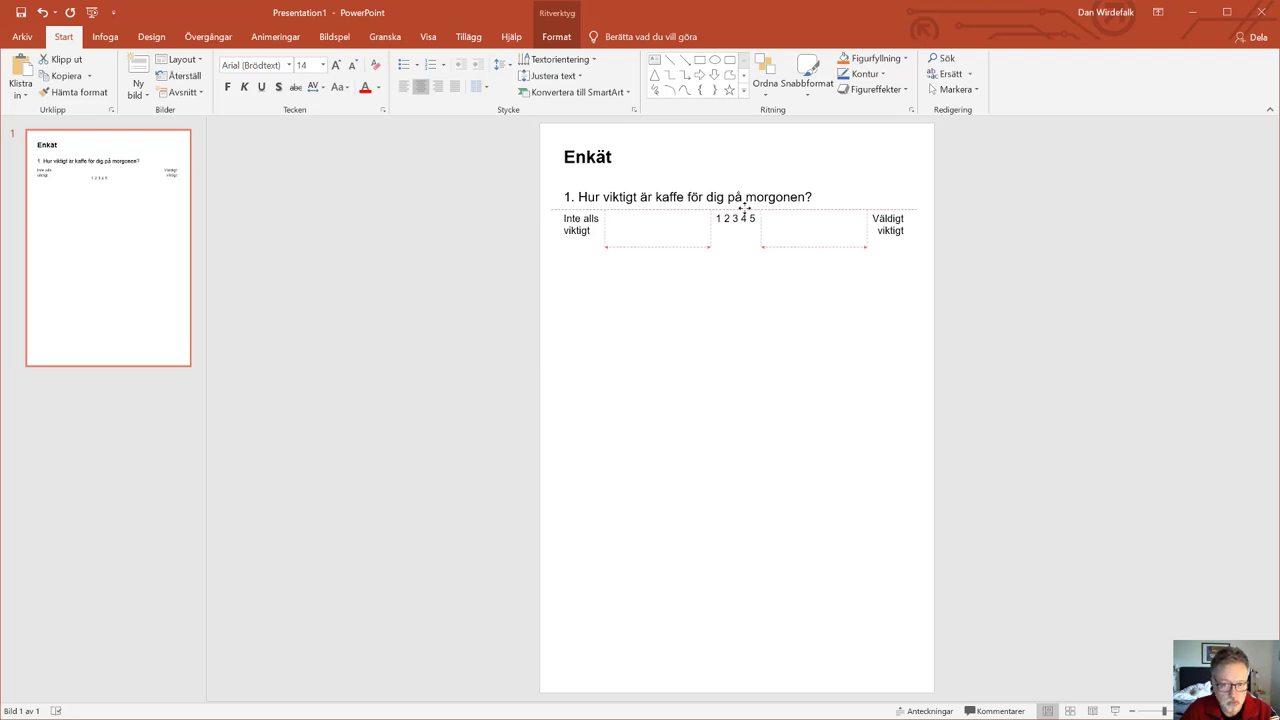
click(744, 207)
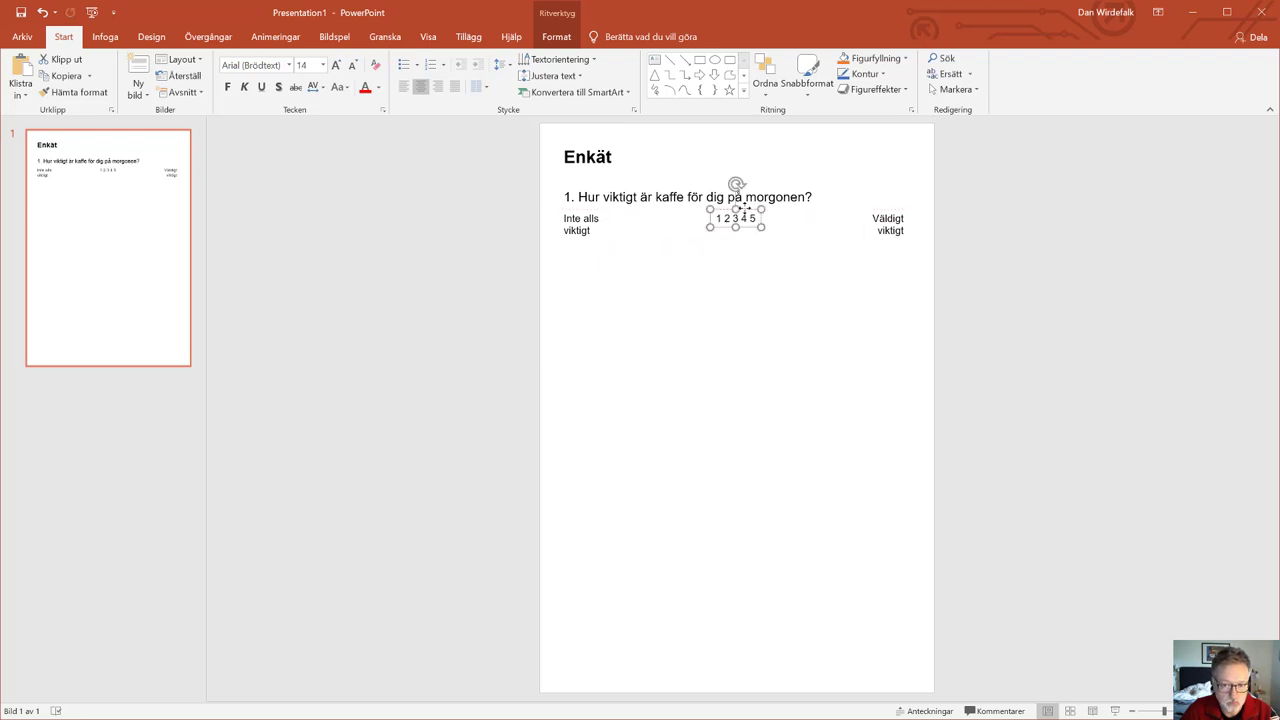
click(697, 323)
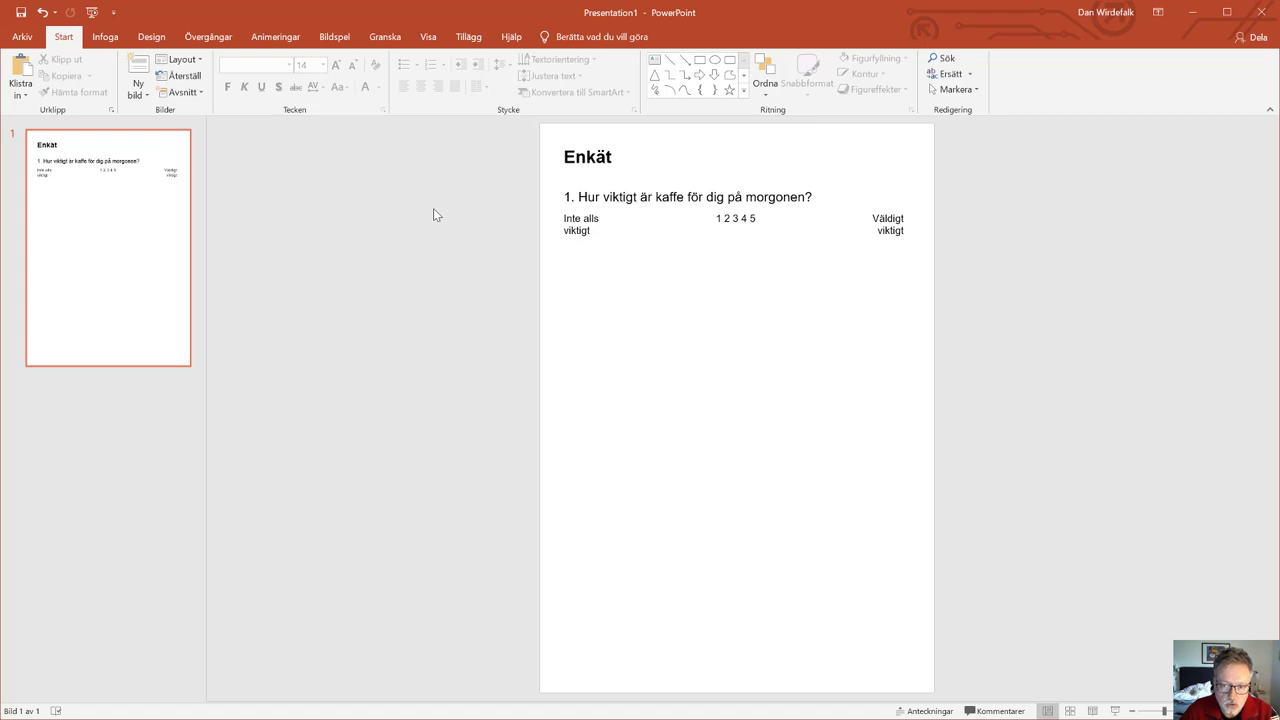
Draw a tiny square under the 1 with a black outline and white fill
click(700, 59)
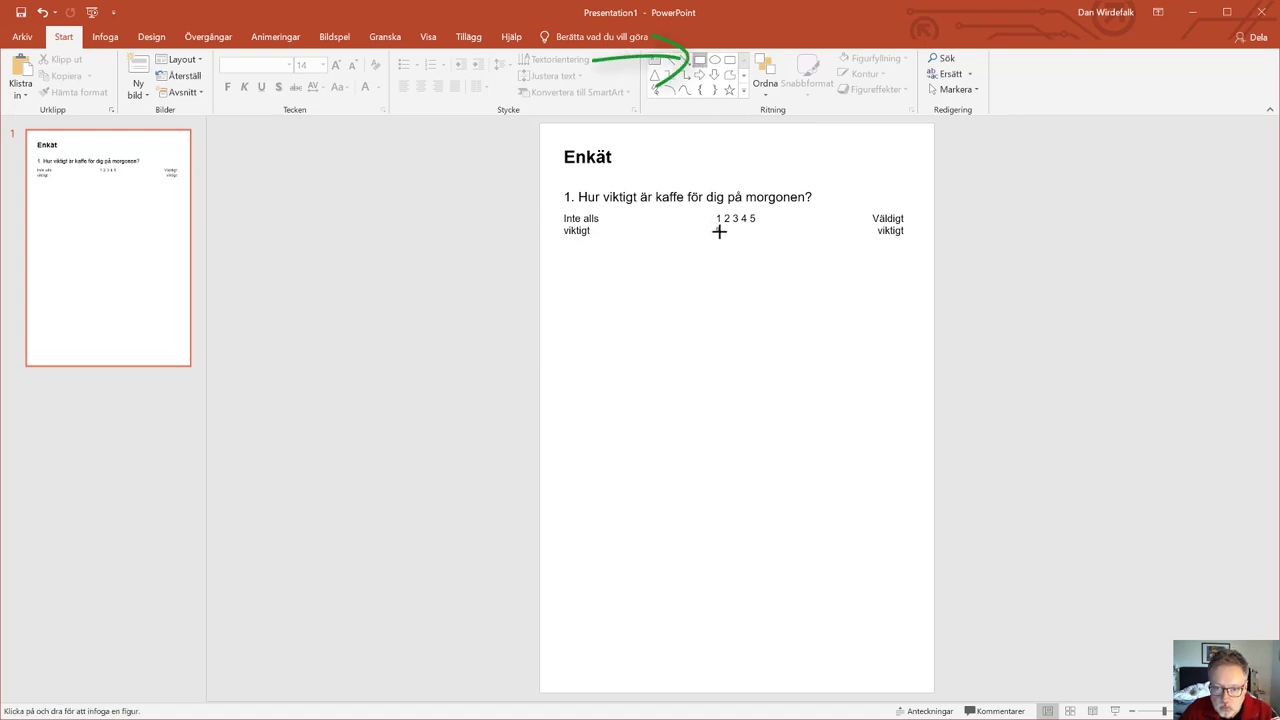
drag(717, 229, 722, 235)
drag(722, 235, 723, 236)
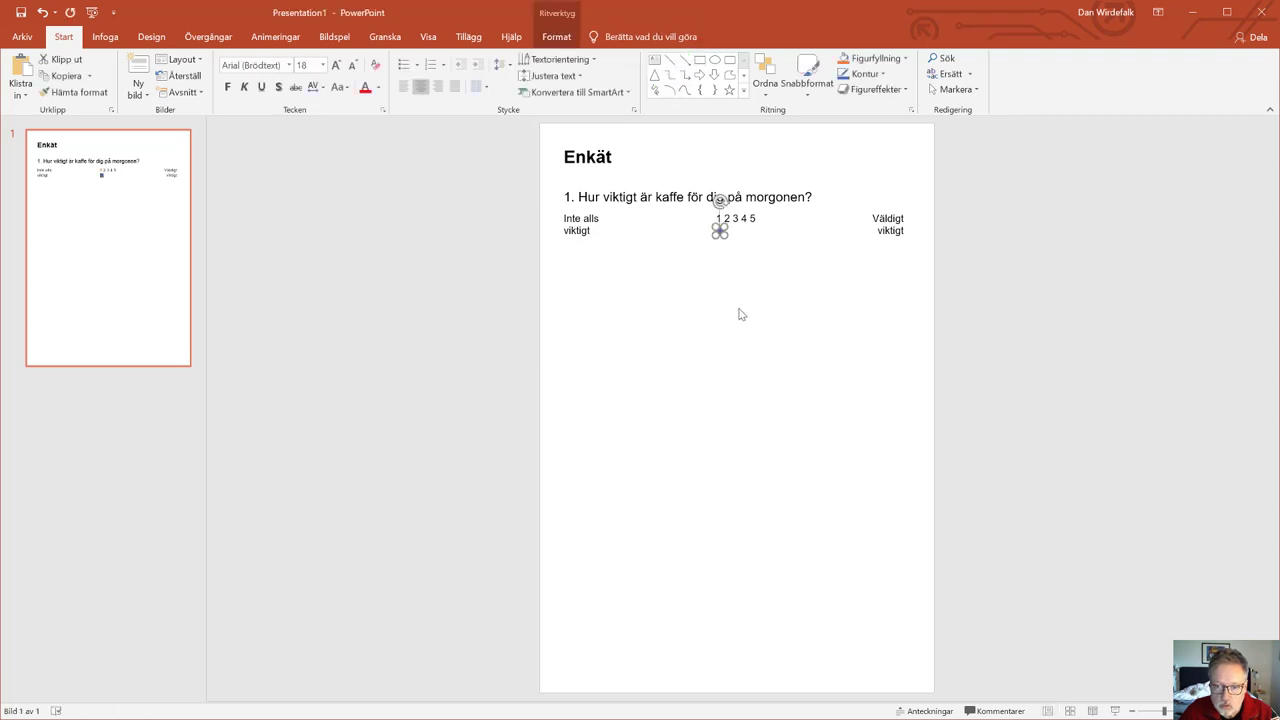
click(881, 77)
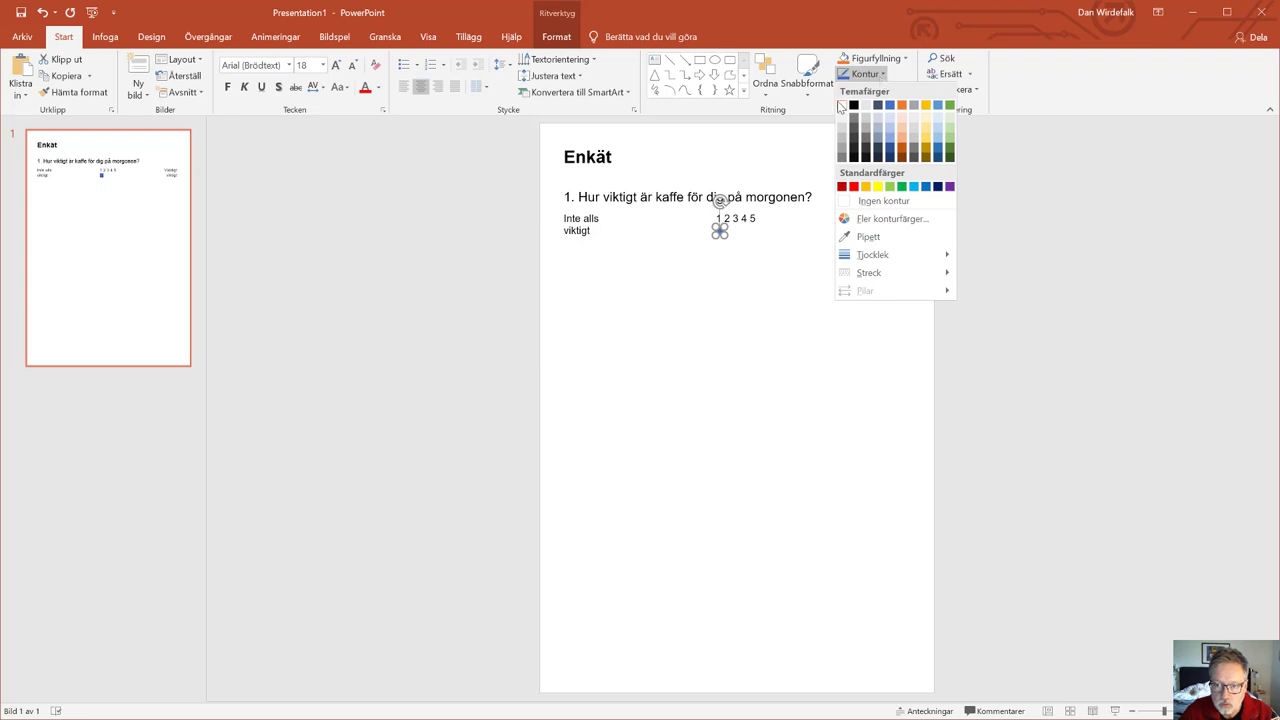
click(853, 105)
click(874, 62)
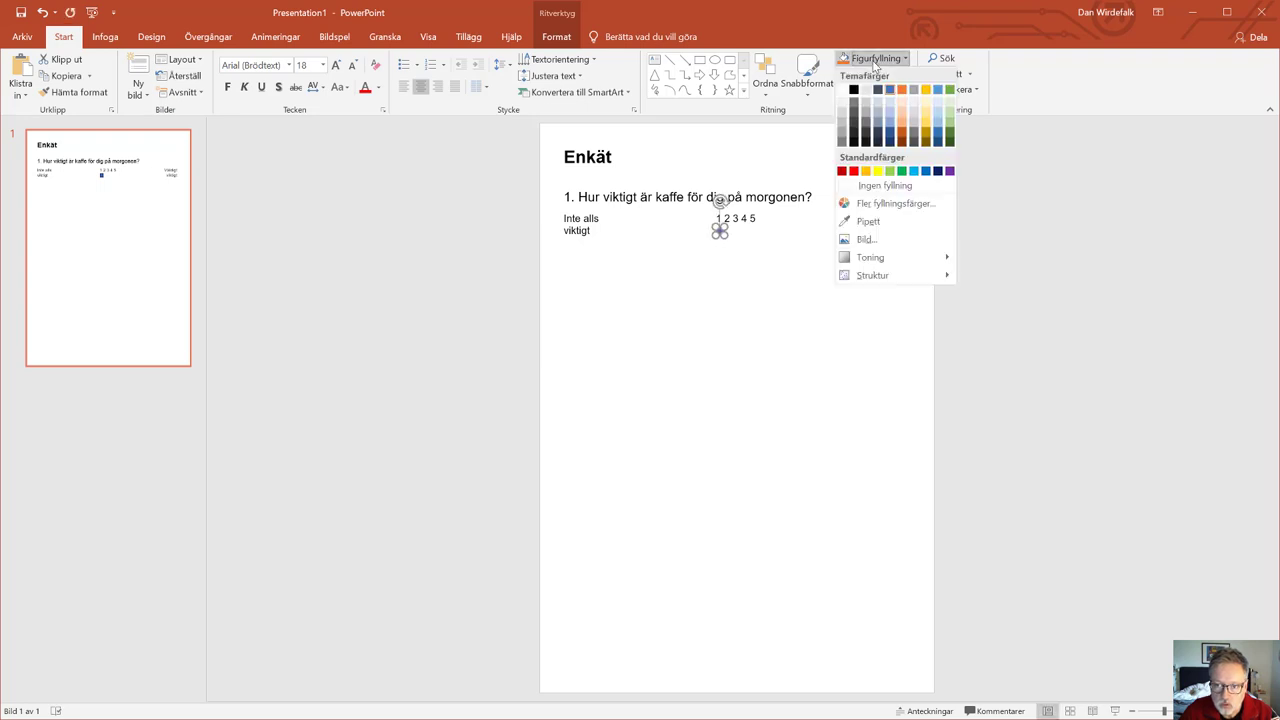
click(843, 90)
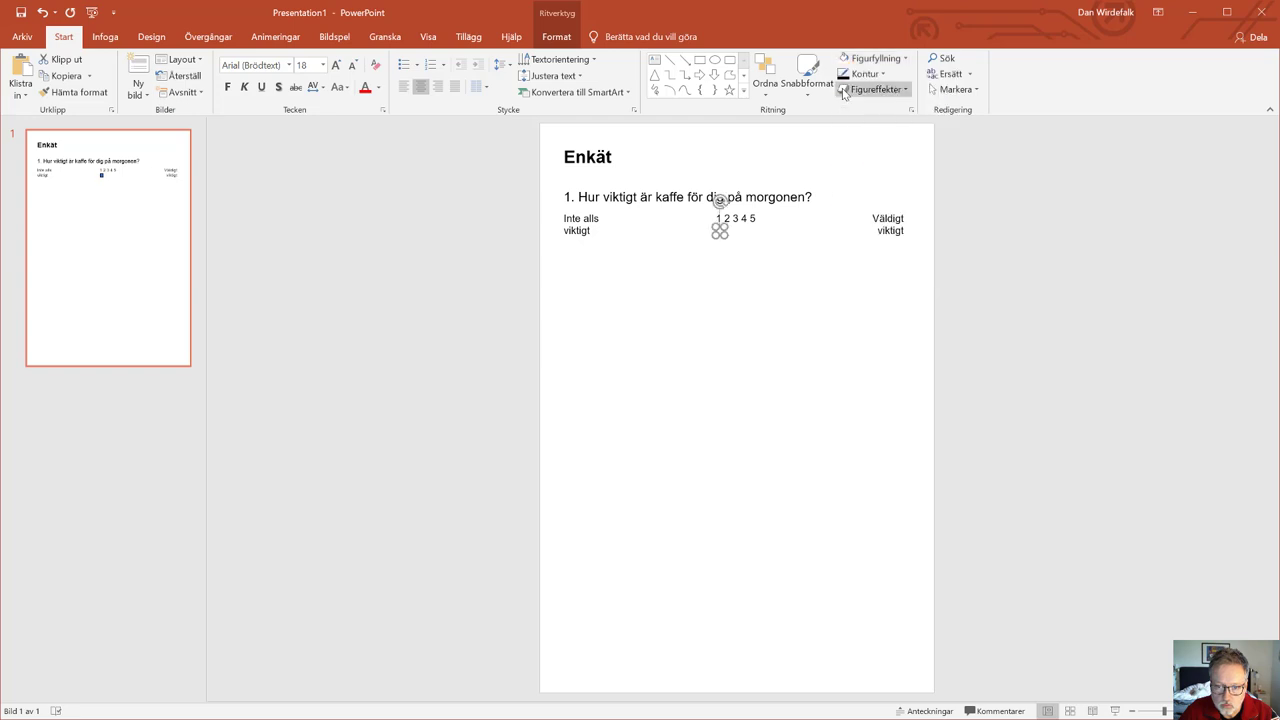
click(752, 276)
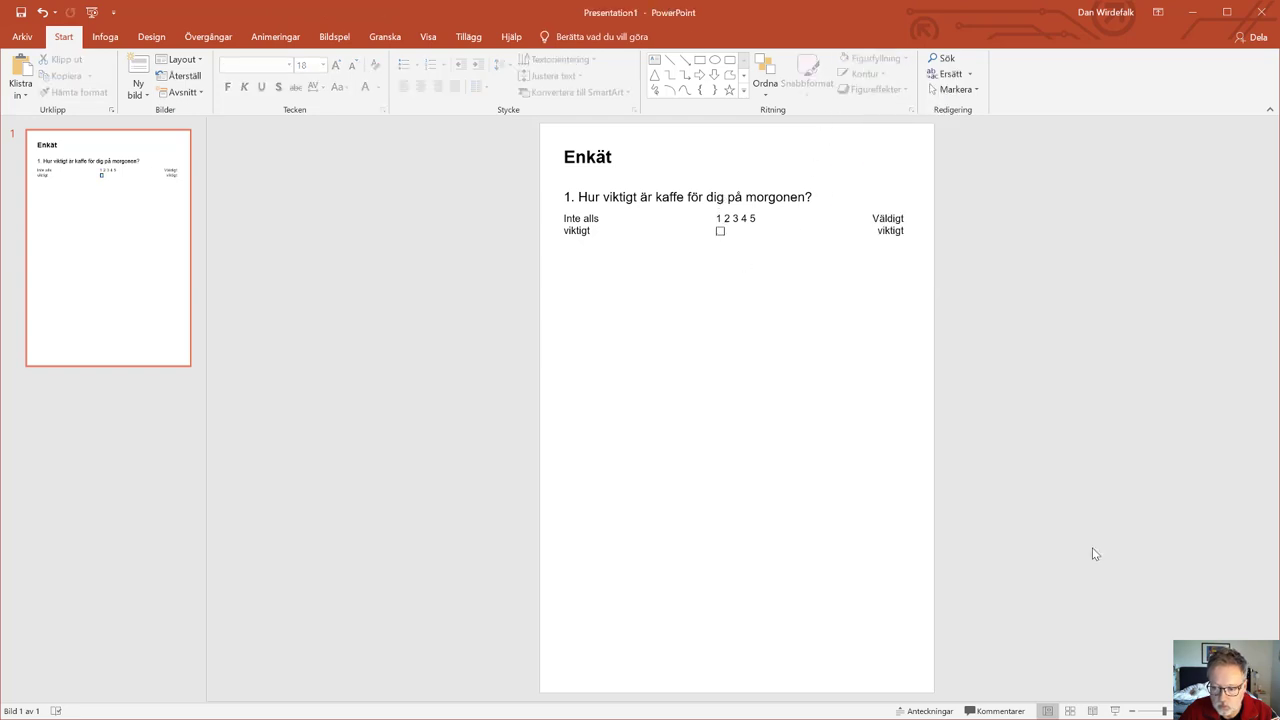
Even out the spacing of the 1 2 3 4 5 numbers and align the checkbox under the 1
ctrl+scroll(736, 400, up, 2)
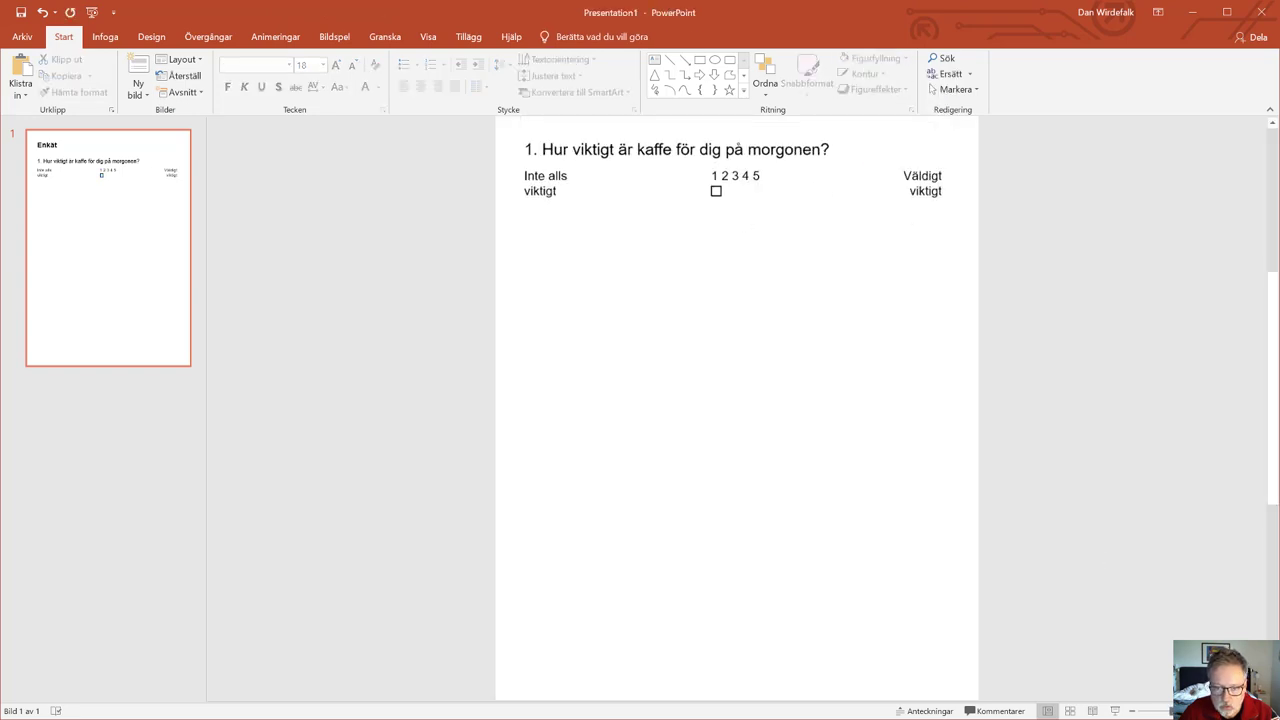
ctrl+scroll(736, 400, up, 1)
ctrl+scroll(736, 400, up, 1)
ctrl+scroll(736, 400, up, 1)
drag(1273, 420, 1277, 255)
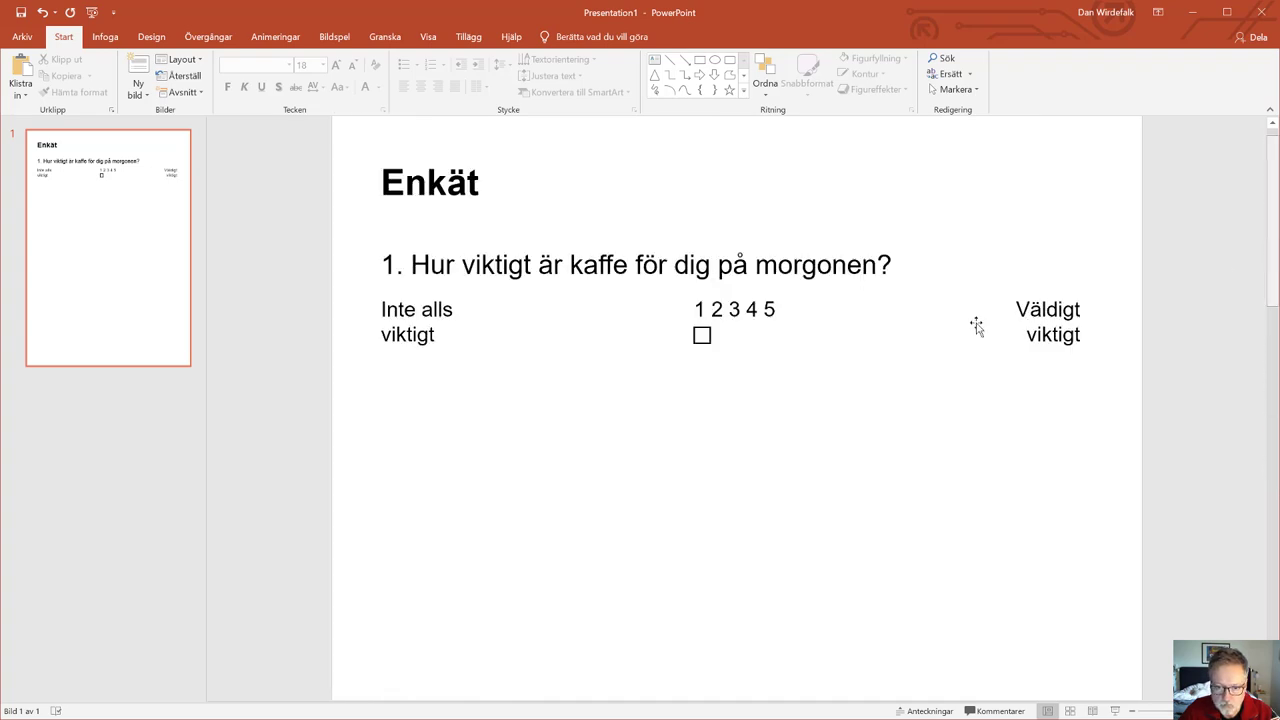
drag(711, 336, 715, 343)
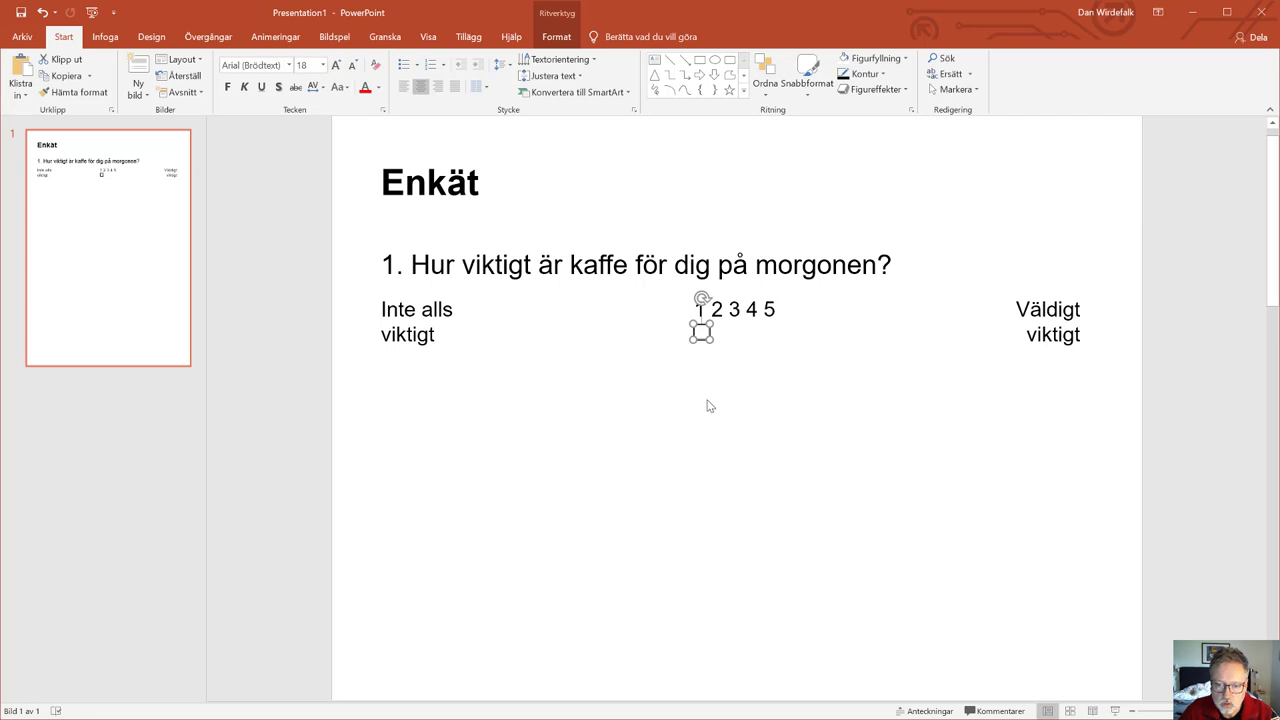
click(709, 405)
click(714, 309)
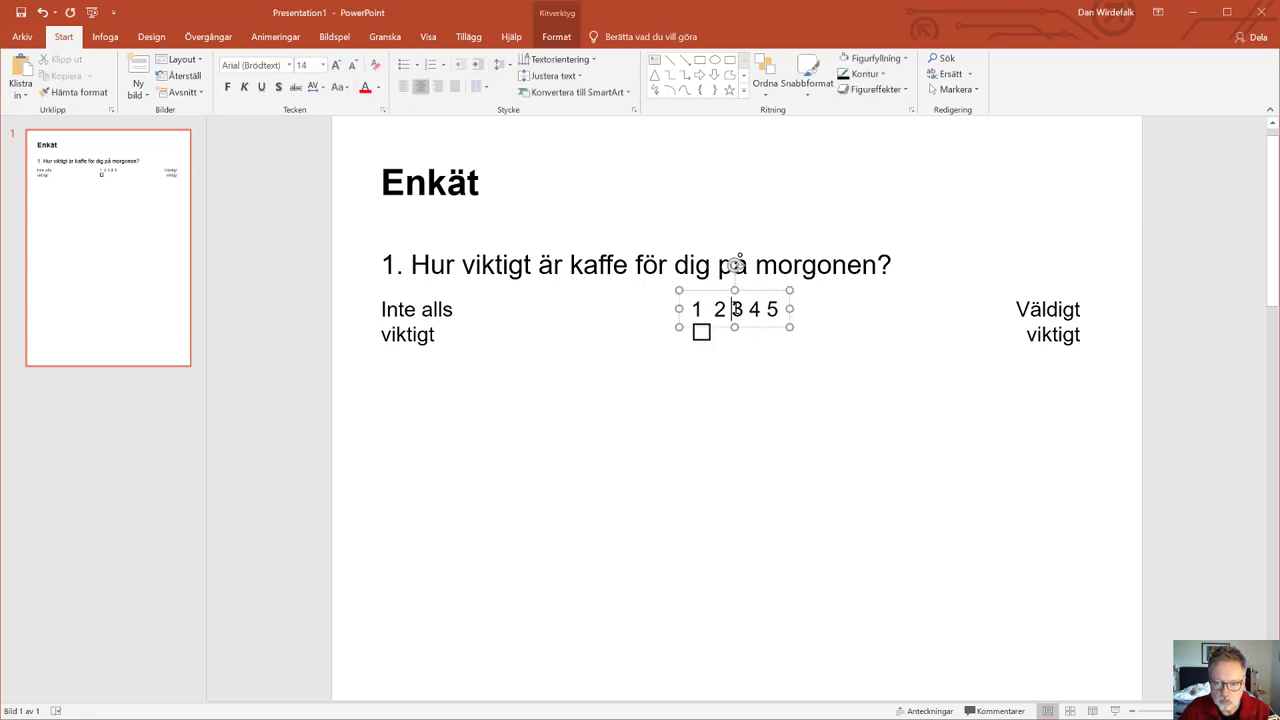
key(Right)
key(Right)
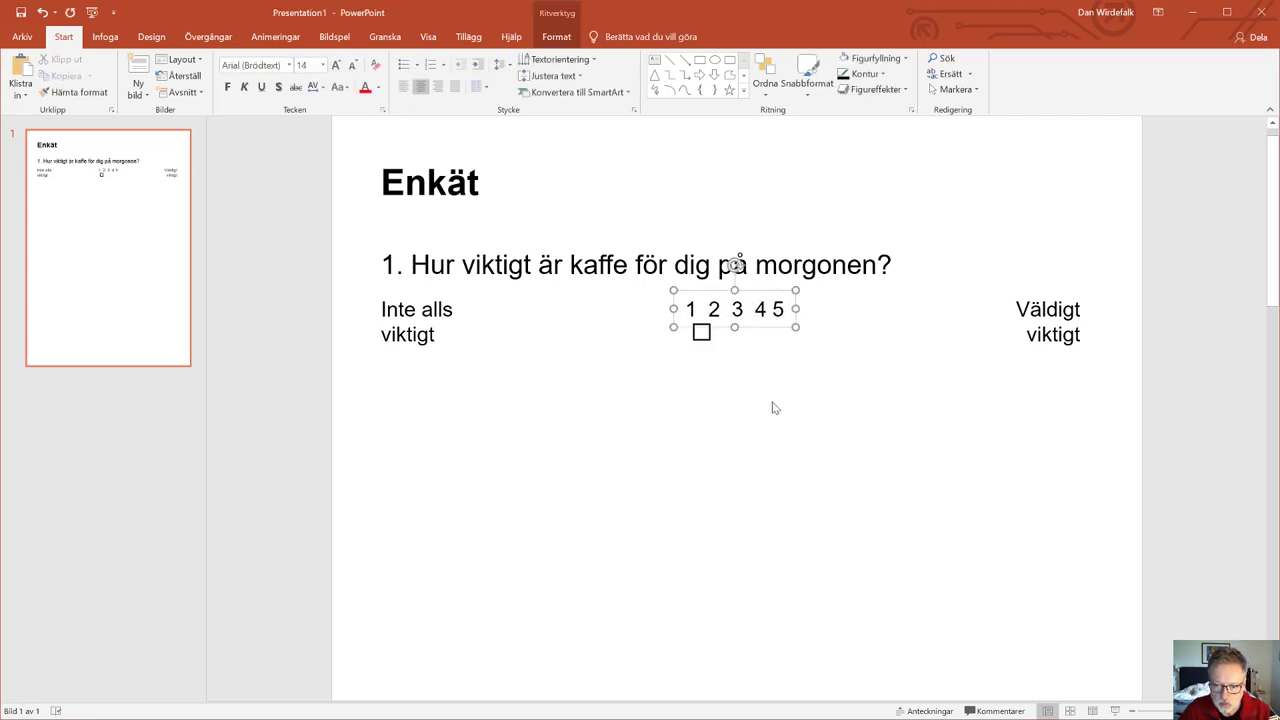
click(726, 408)
click(702, 332)
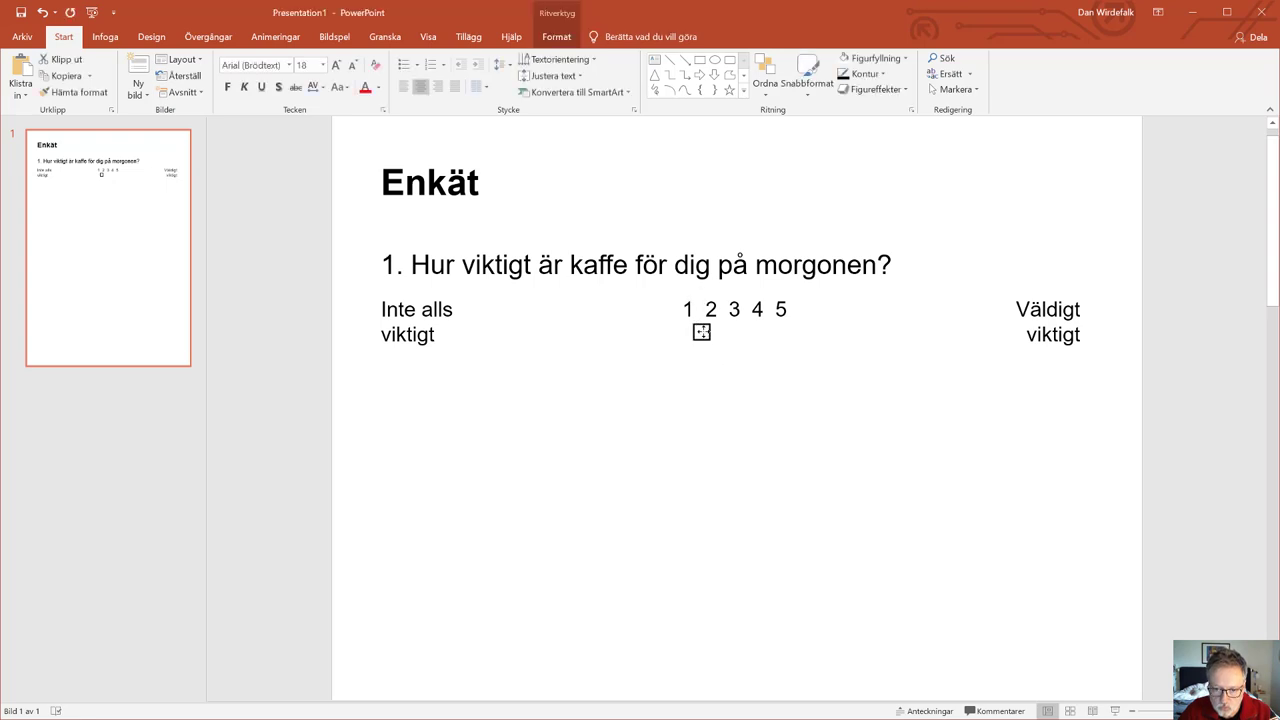
drag(702, 332, 697, 328)
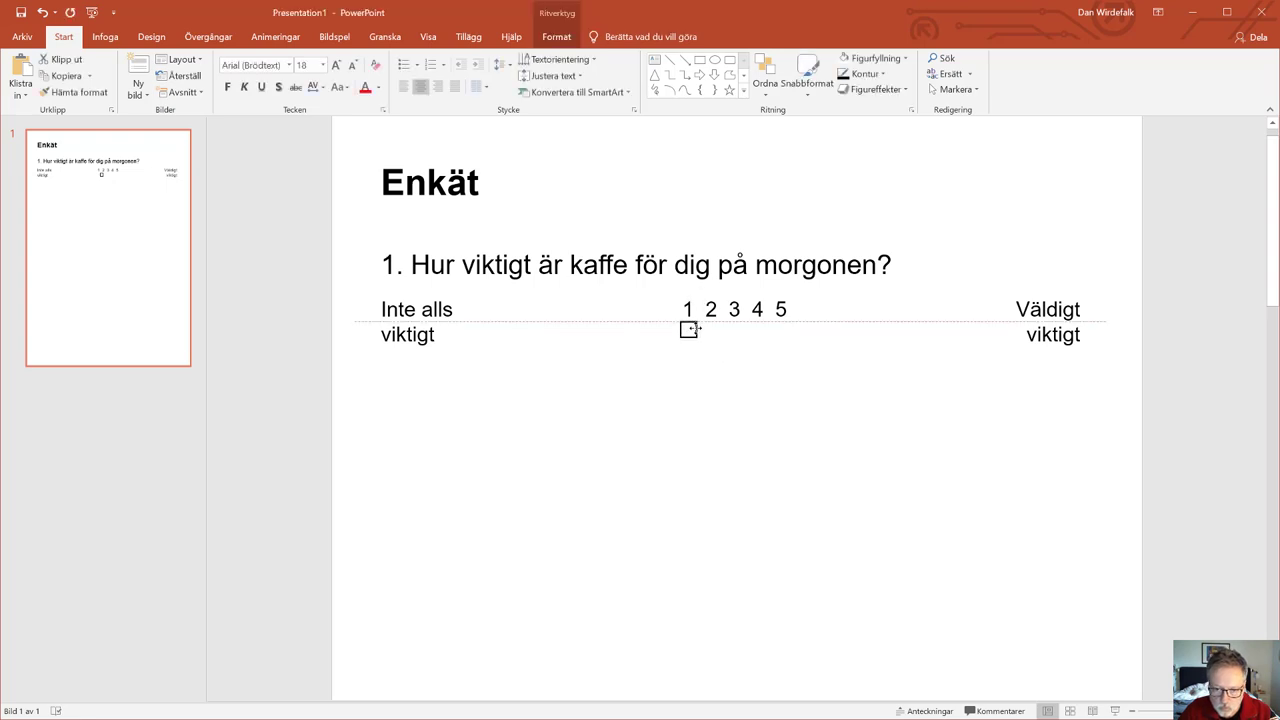
drag(697, 328, 697, 329)
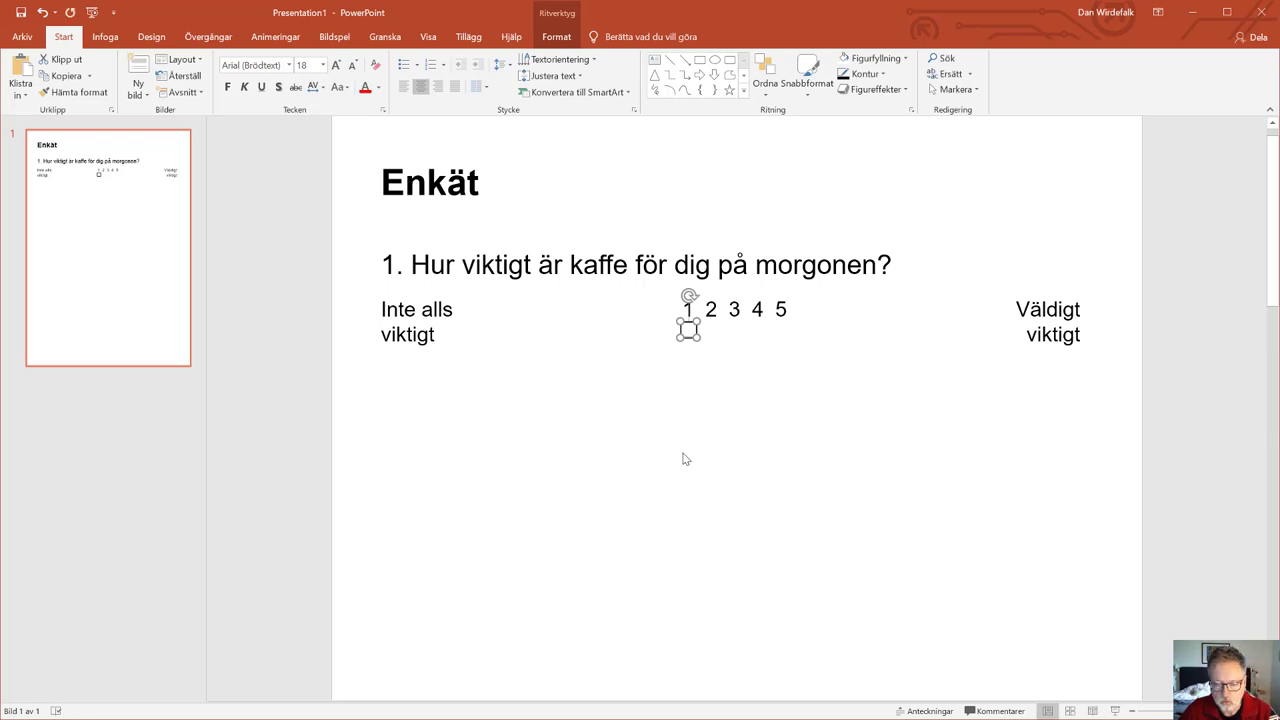
Duplicate the checkbox four times and move the last copy beneath the number 5
key(ctrl+d)
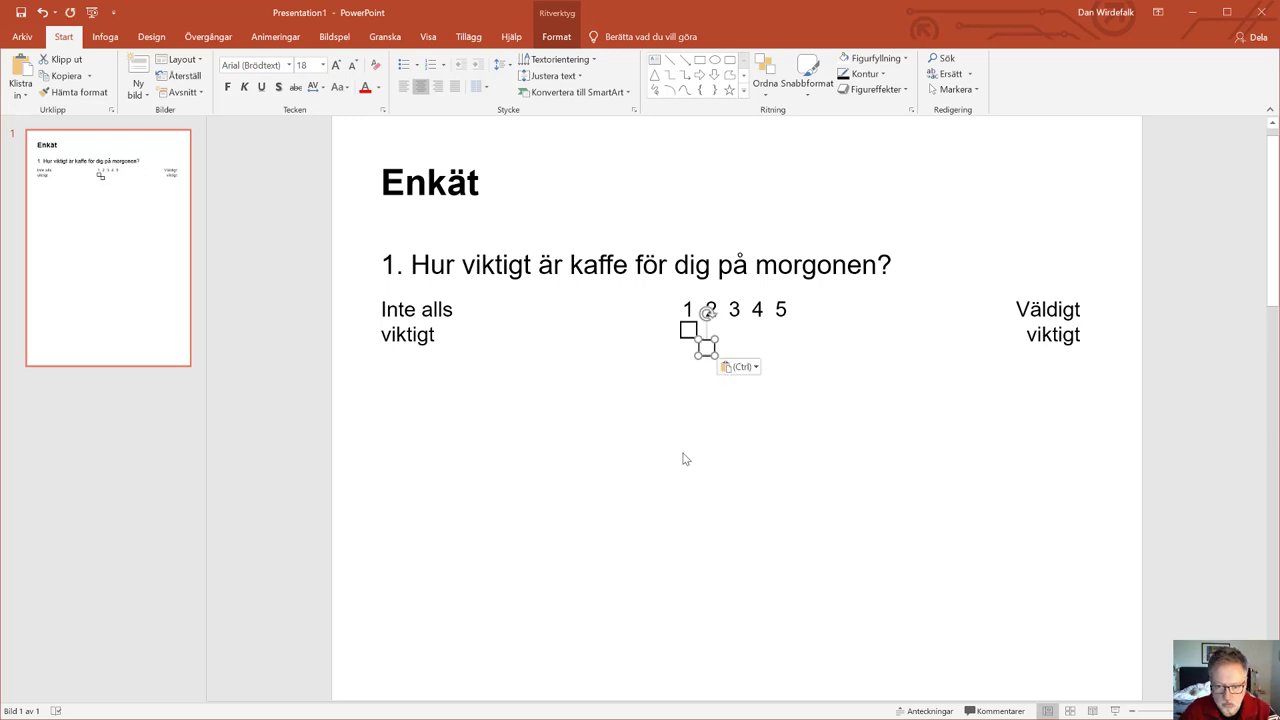
key(ctrl+d)
key(ctrl+d)
key(ctrl+d)
click(685, 459)
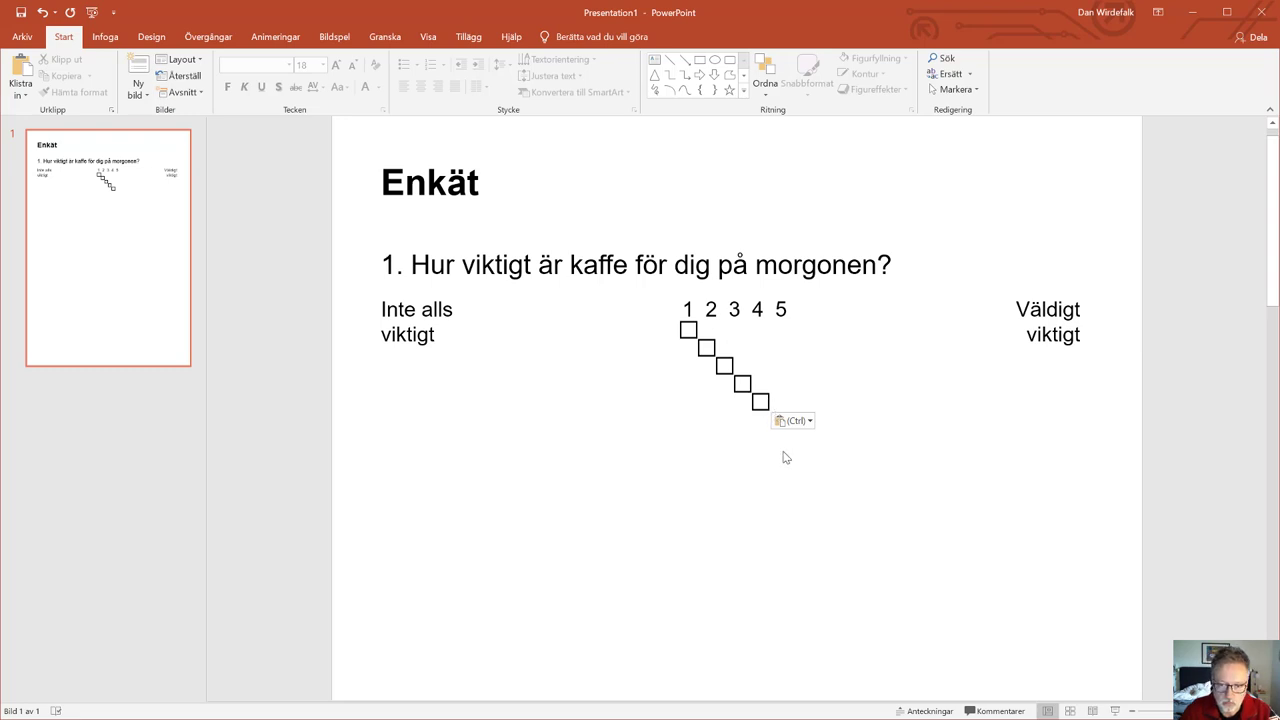
click(768, 402)
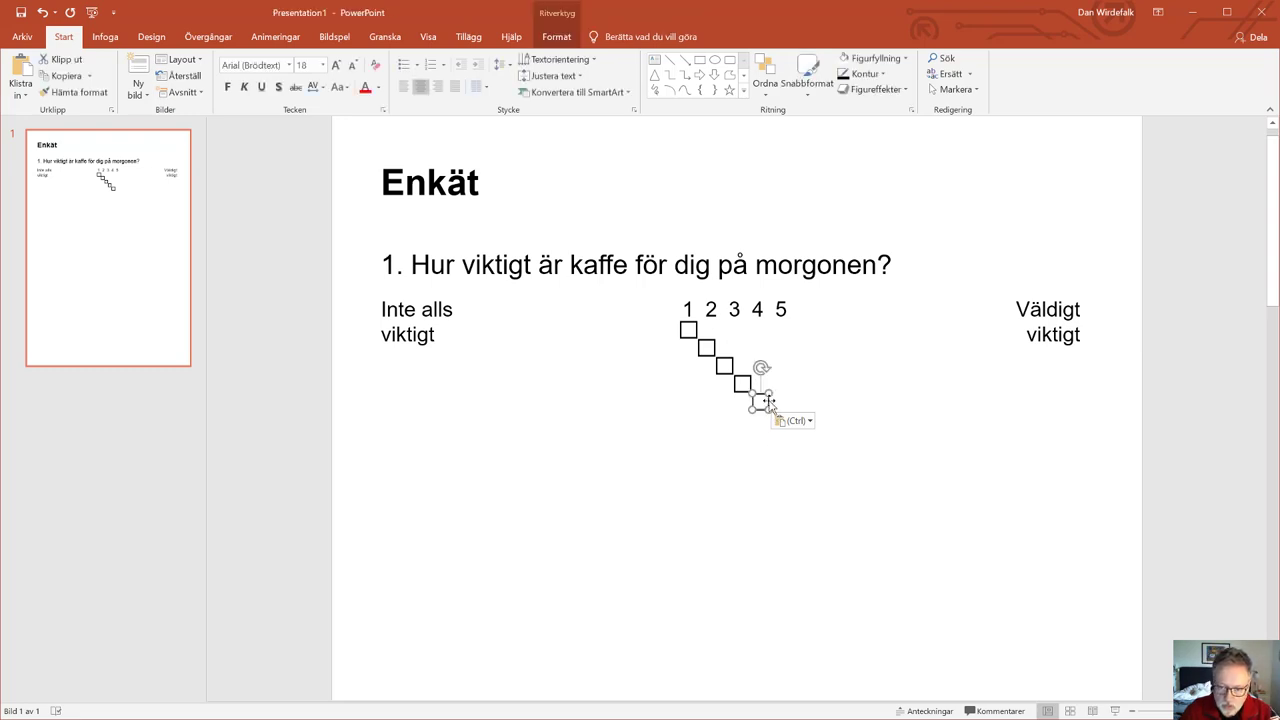
drag(768, 402, 789, 329)
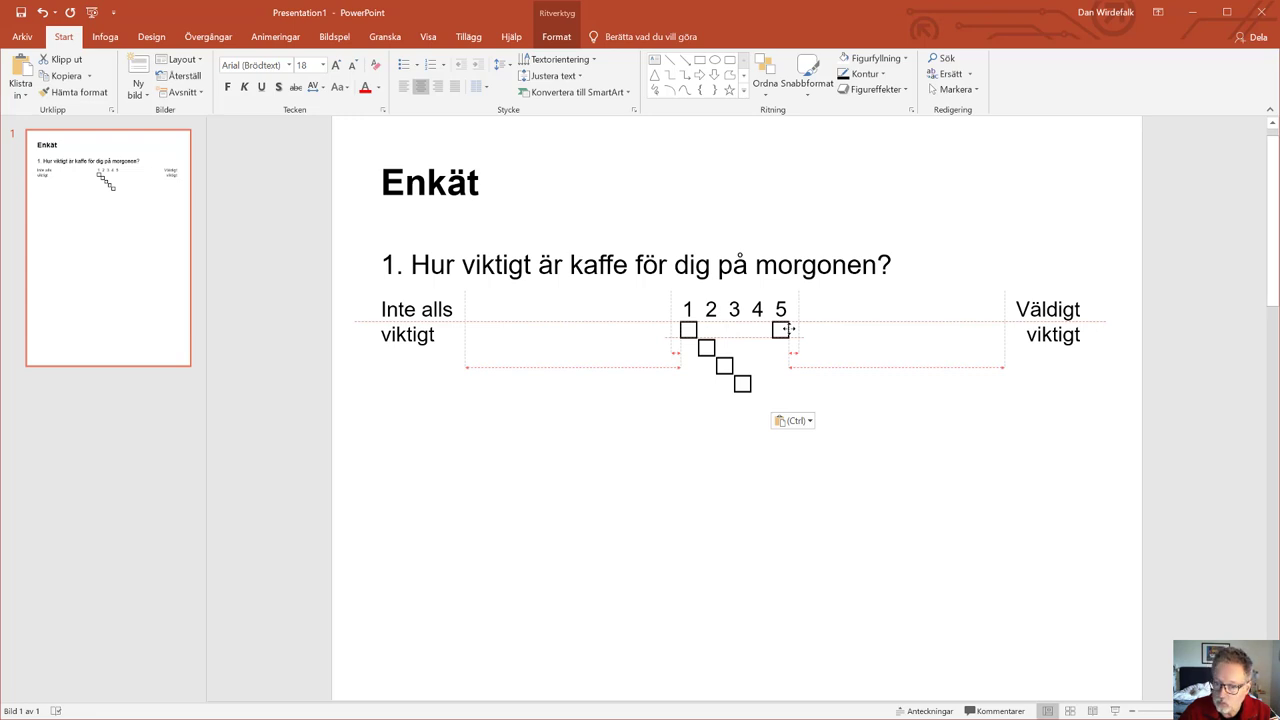
drag(789, 329, 789, 329)
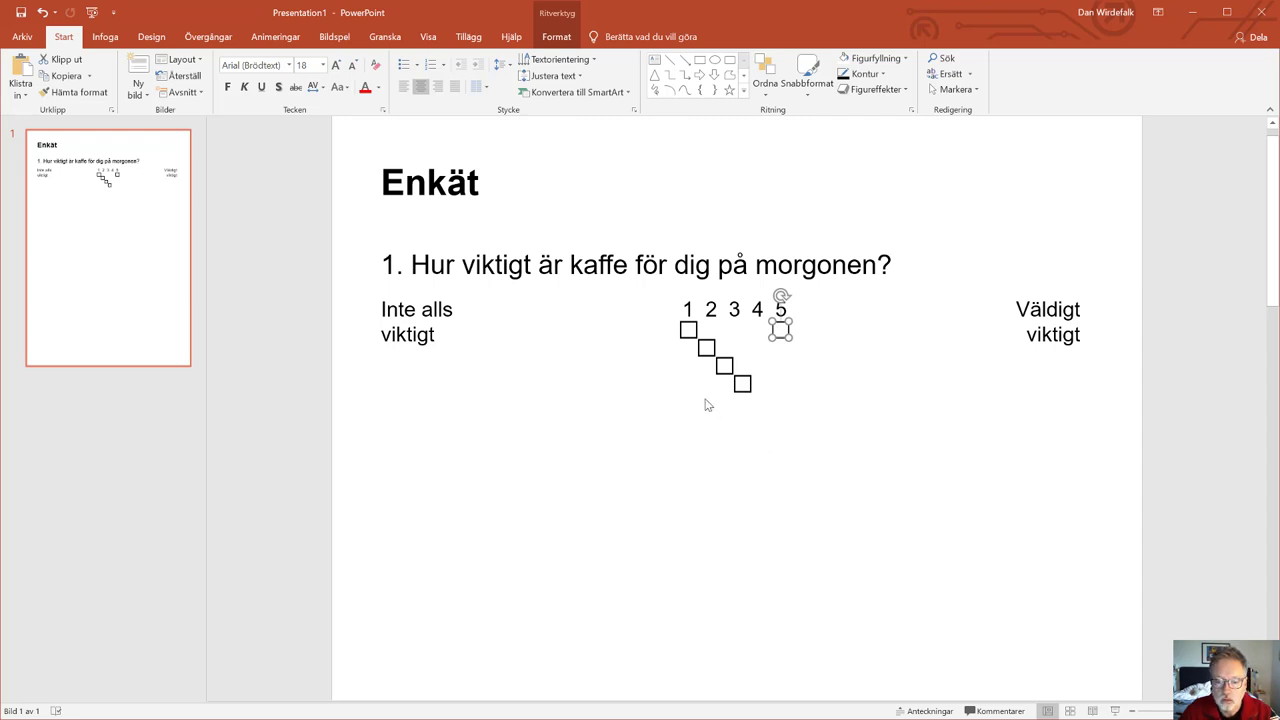
mouse_move(846, 443)
mouse_down()
mouse_move(658, 336)
mouse_move(645, 311)
mouse_up()
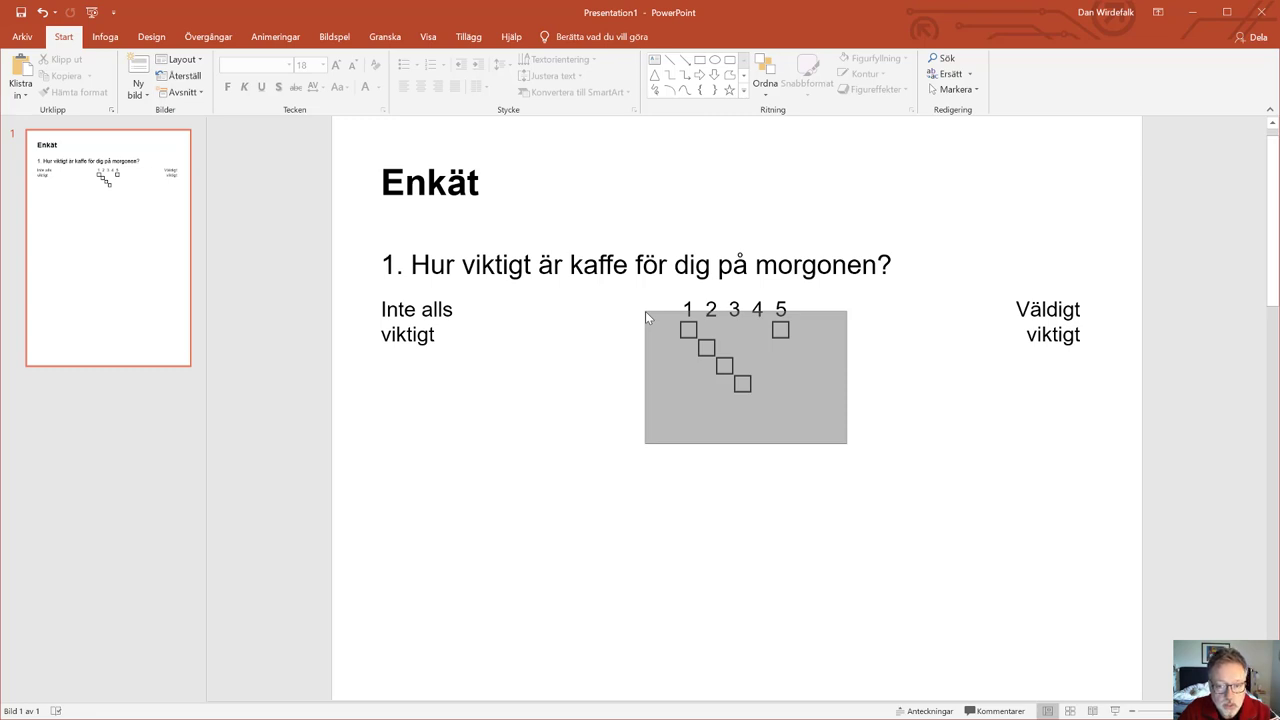
Select all five checkbox squares, undo the accidental rotation, and show the Ritverktyg Format options
drag(645, 311, 645, 288)
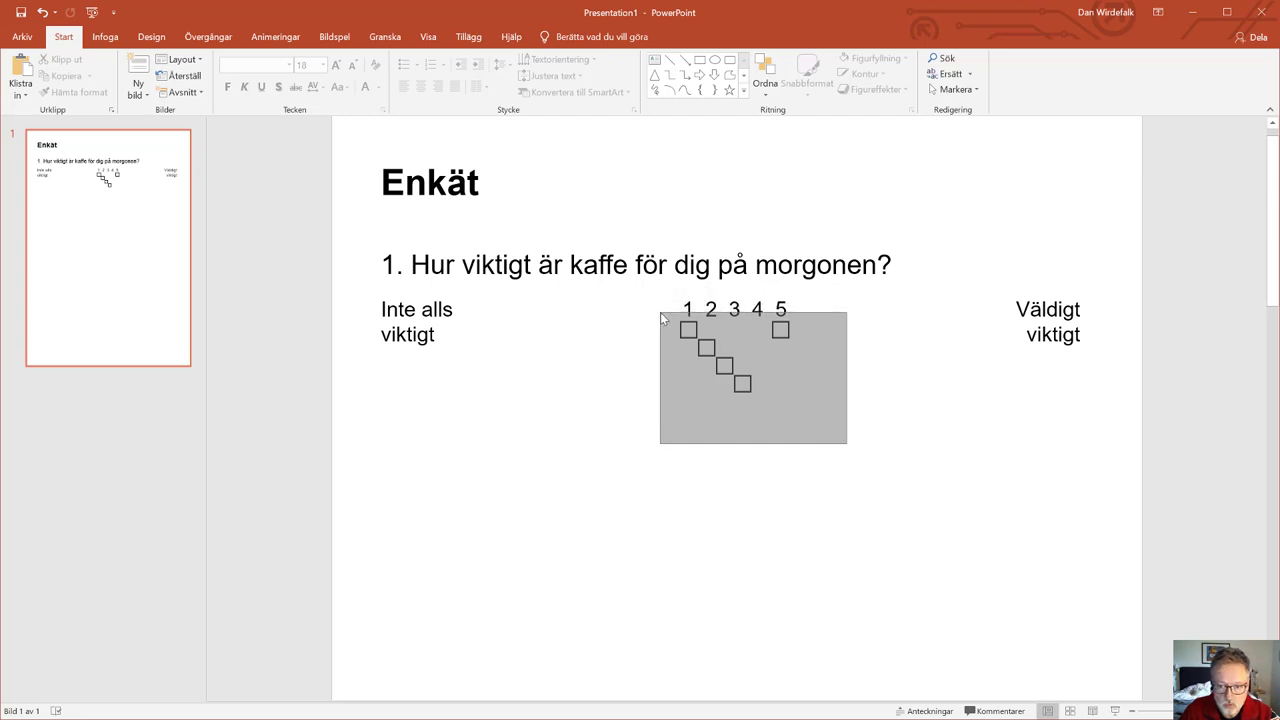
drag(645, 288, 660, 318)
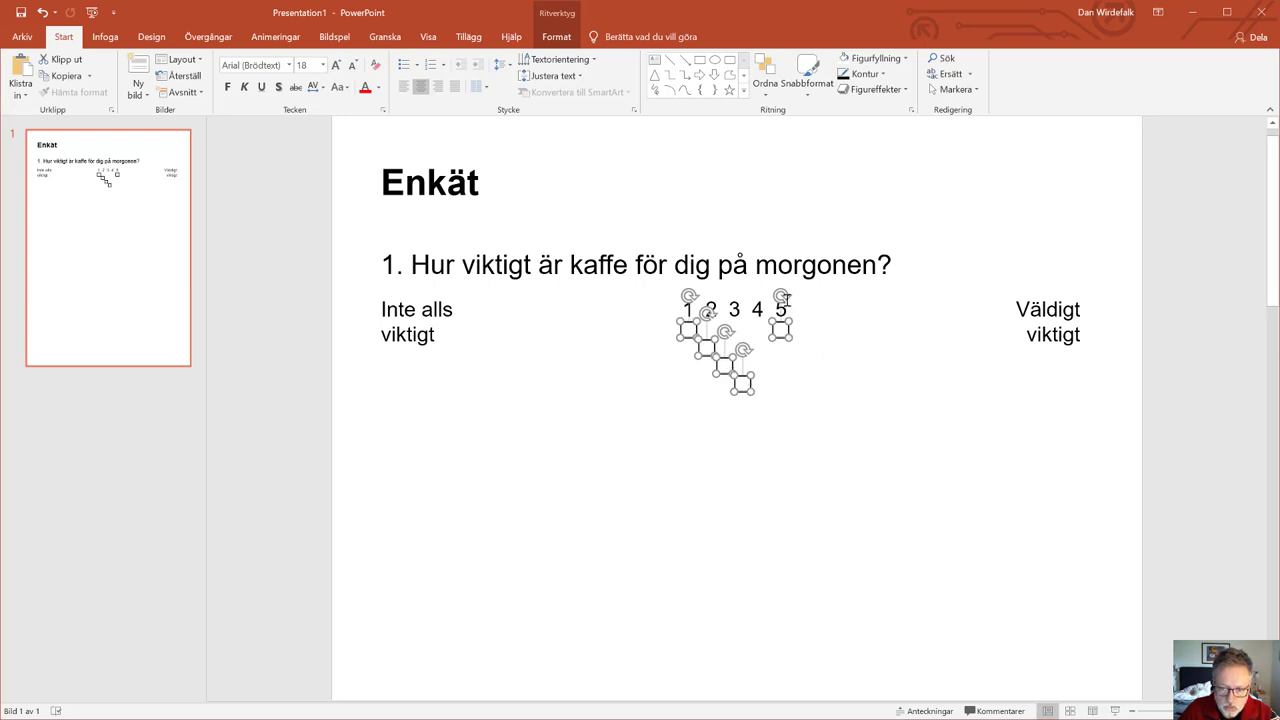
mouse_move(788, 296)
mouse_down()
mouse_move(816, 297)
mouse_move(803, 334)
mouse_up()
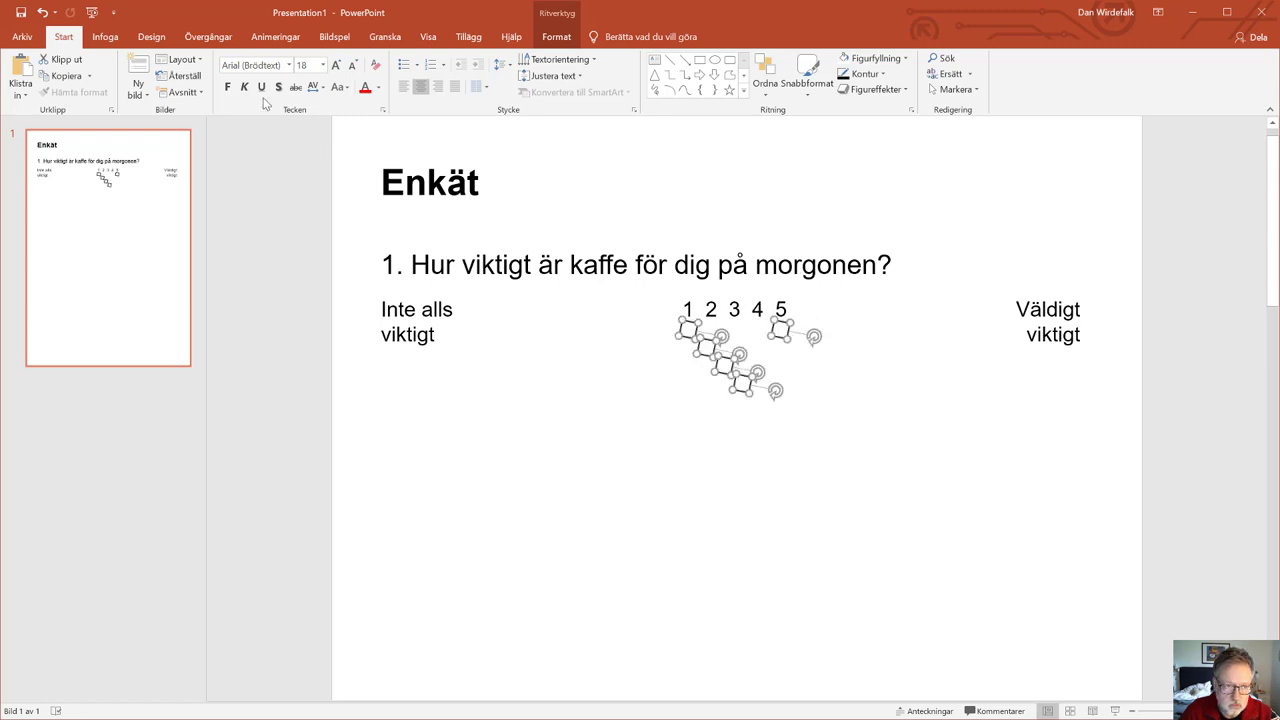
click(44, 13)
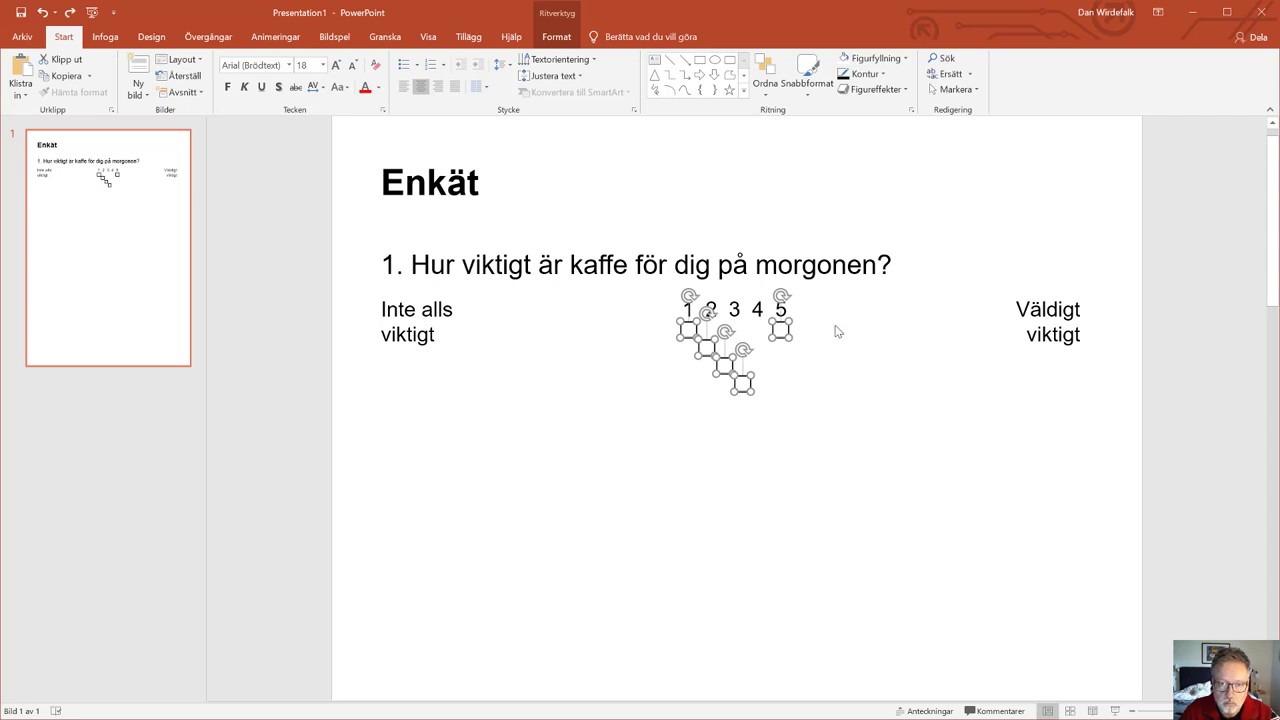
click(557, 38)
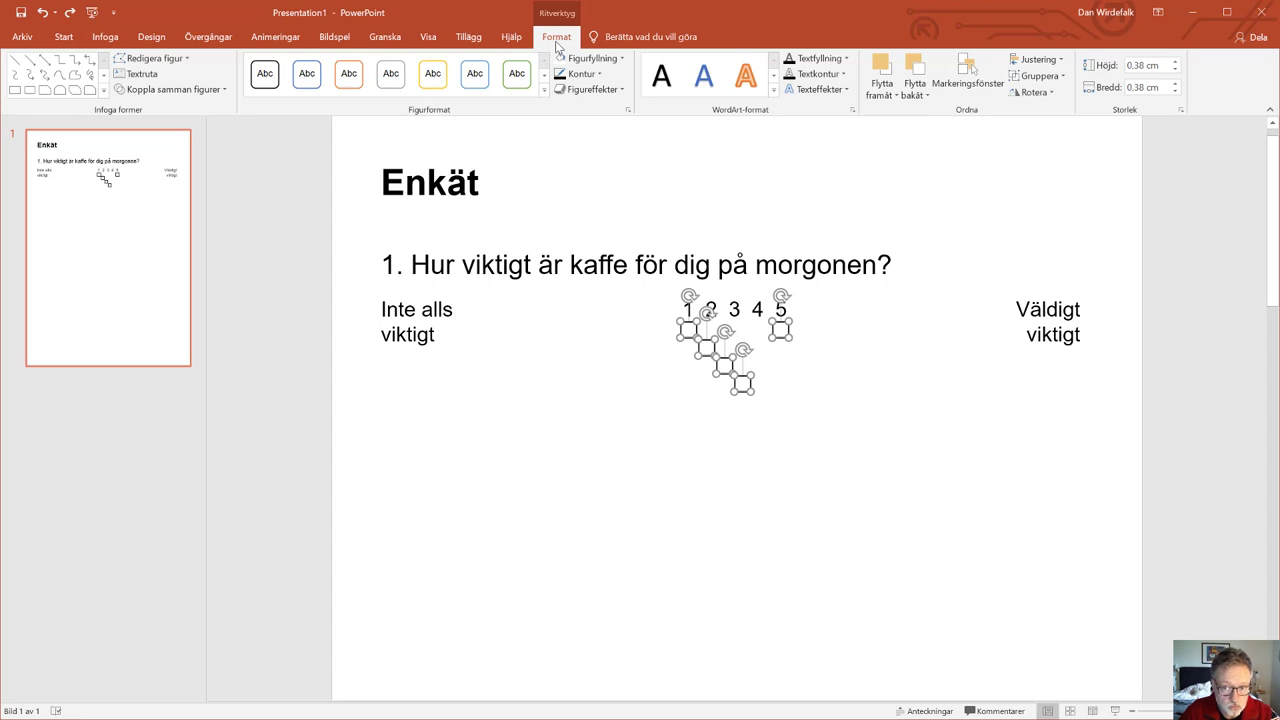
Align the five checkboxes to their top edges and distribute them evenly horizontally under 1–5
click(1057, 63)
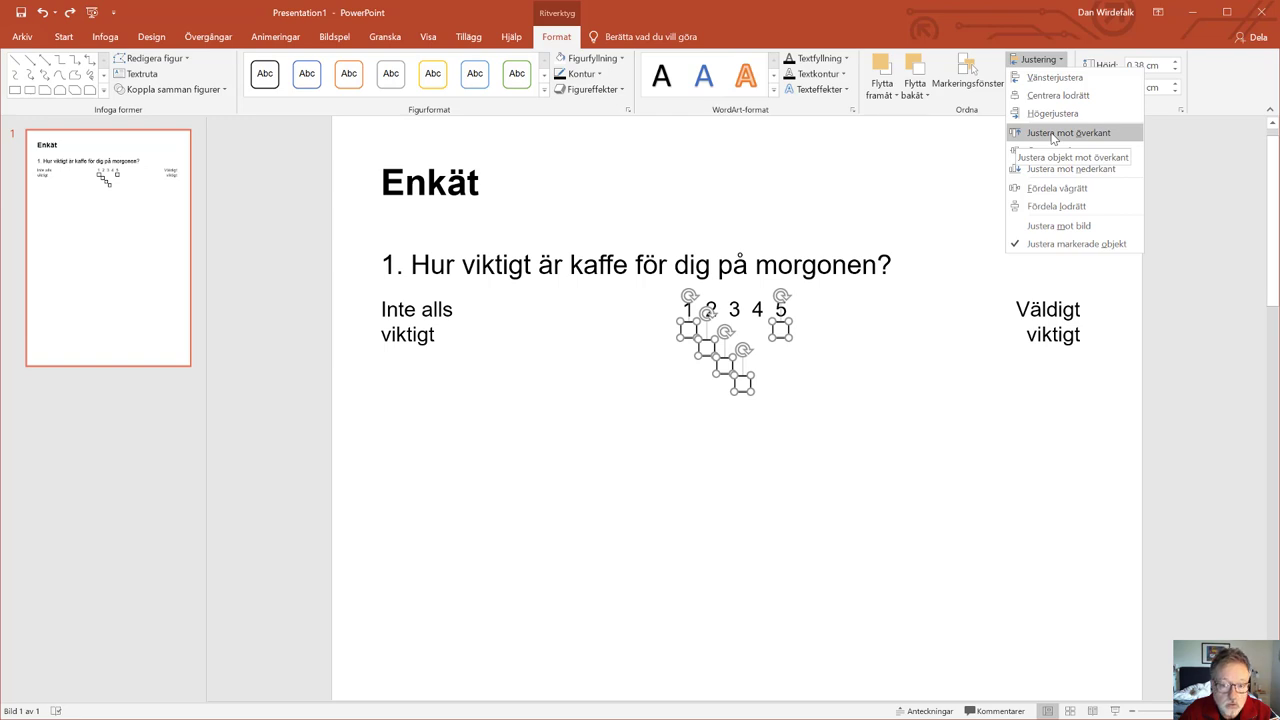
click(1052, 134)
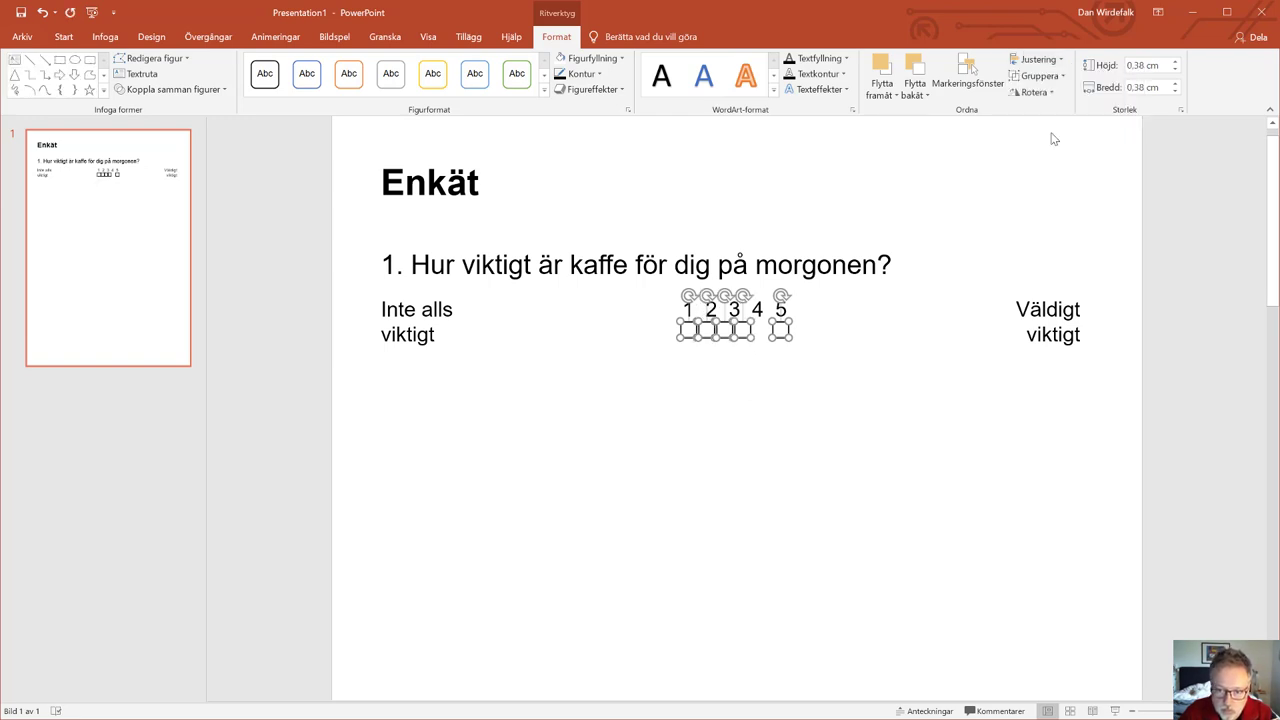
click(1040, 60)
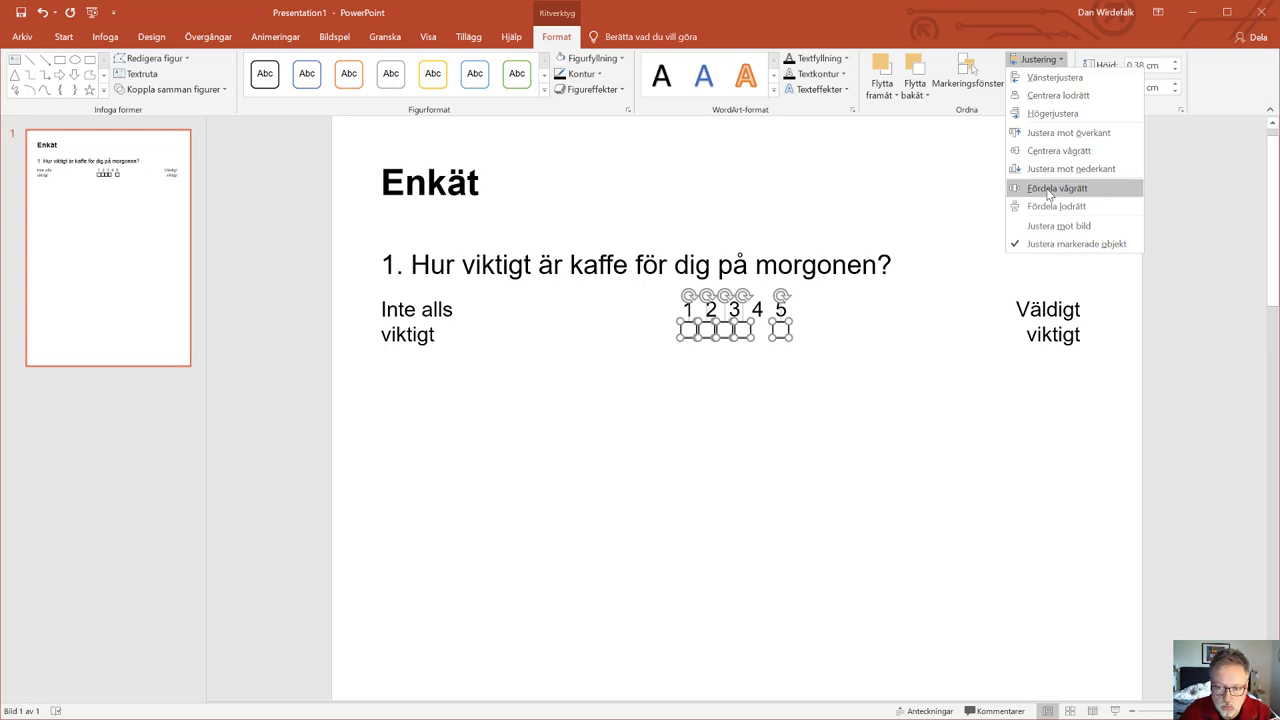
click(1049, 190)
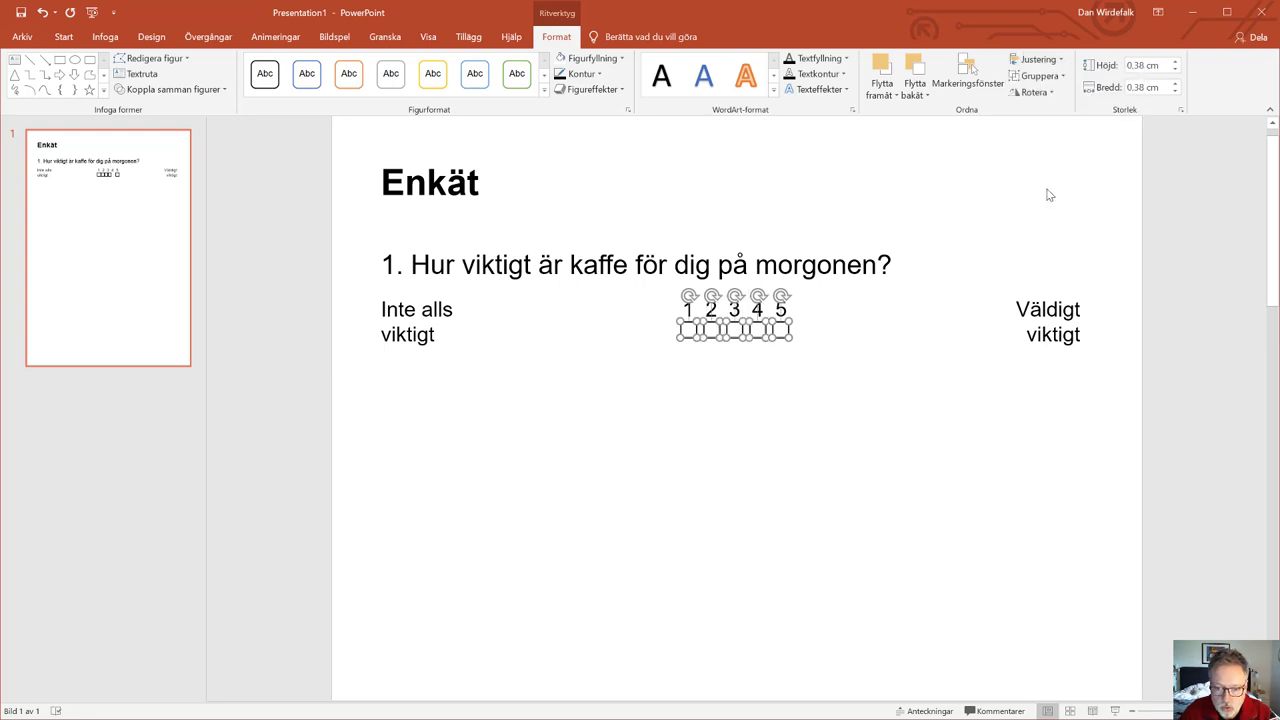
click(826, 420)
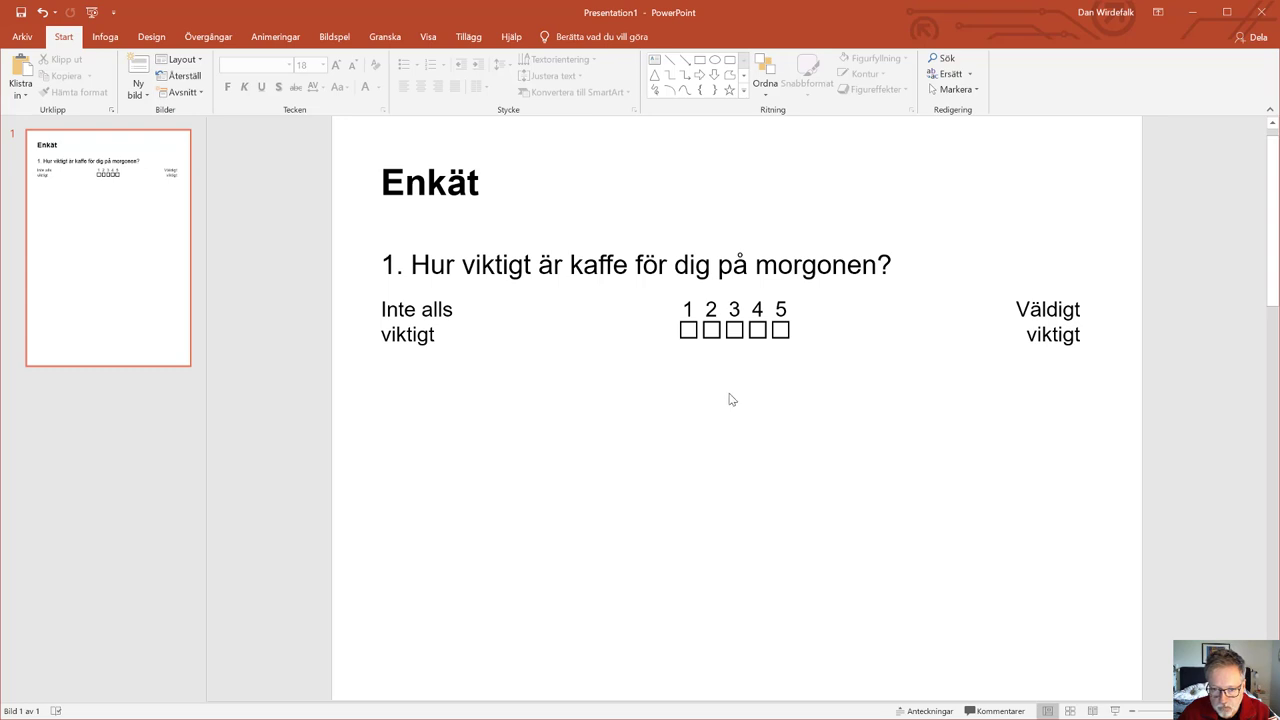
Nudge the checkbox row three steps lower, then select the whole question 1 block
drag(817, 376, 662, 322)
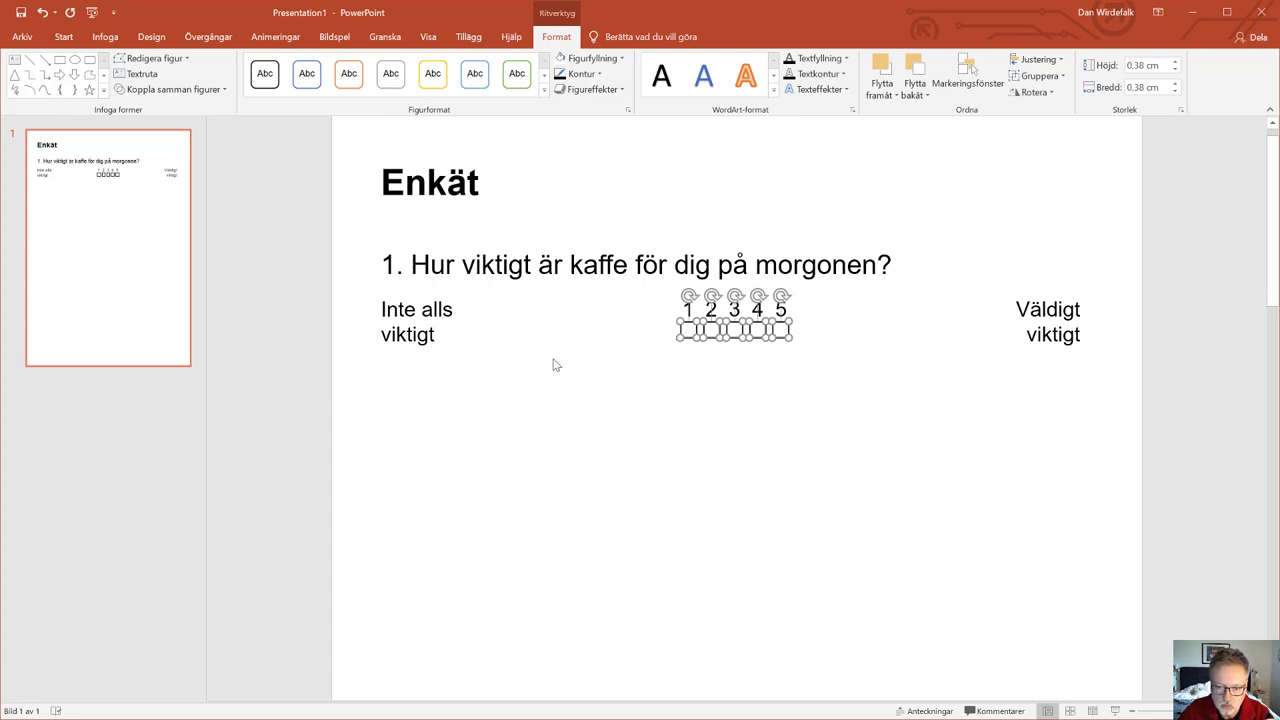
key(ctrl+Down)
key(ctrl+Down)
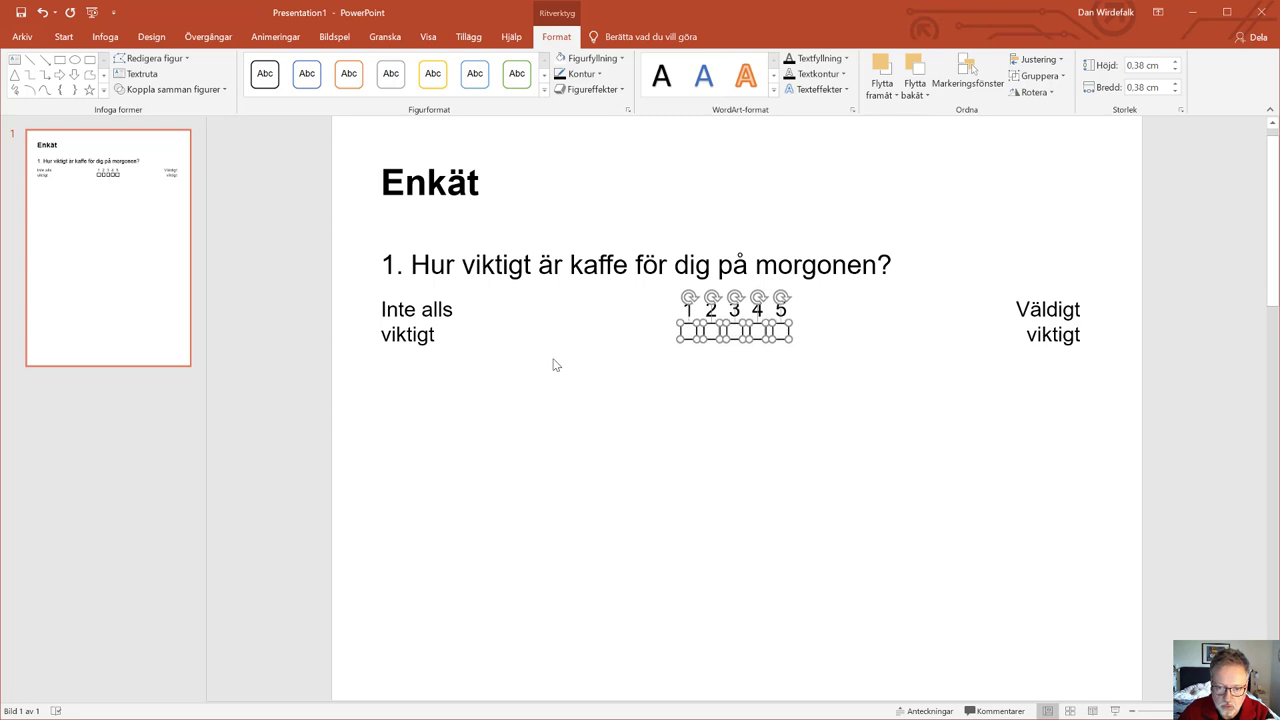
key(ctrl+Down)
key(ctrl+Down)
key(ctrl+Down)
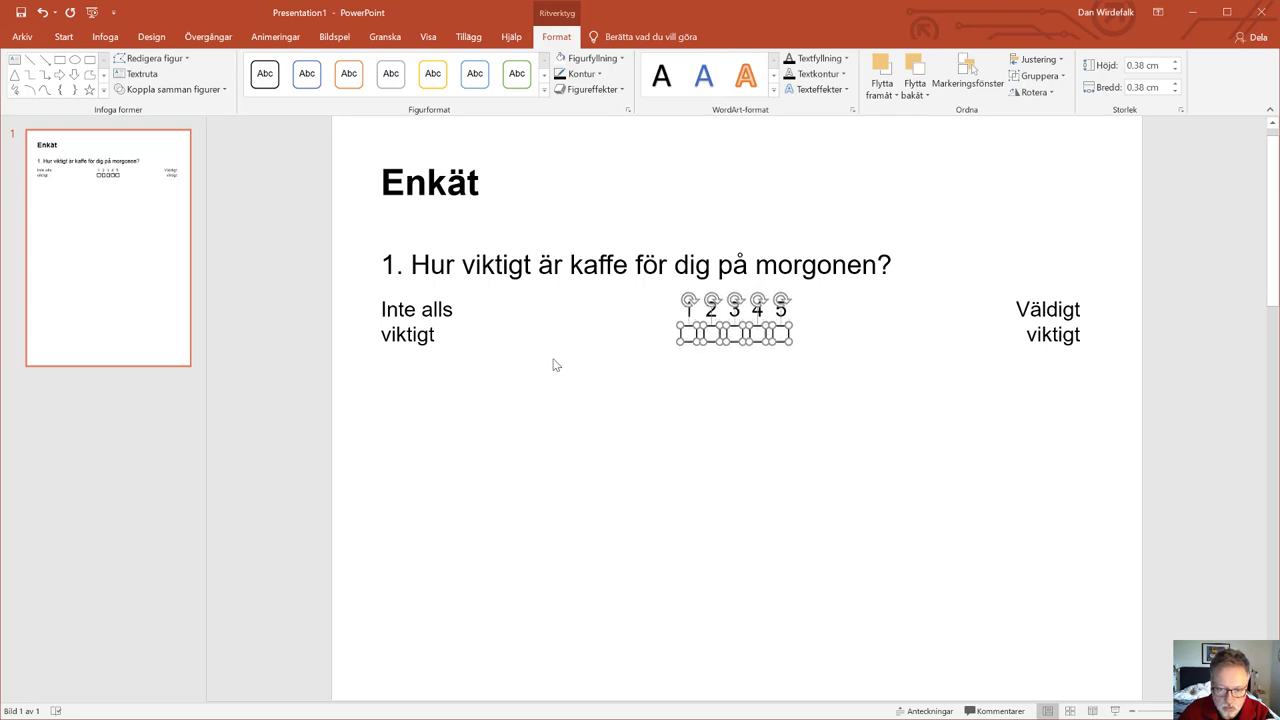
key(ctrl+Down)
key(ctrl+Down)
click(556, 365)
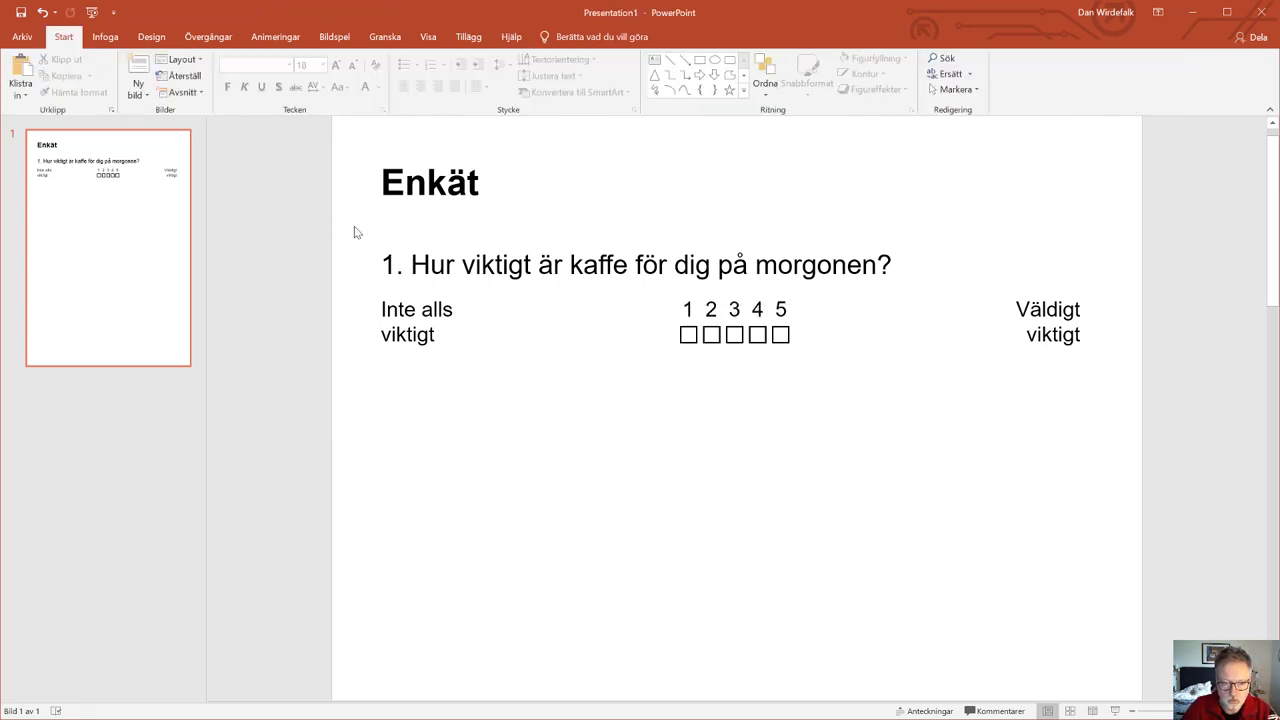
drag(353, 225, 1131, 390)
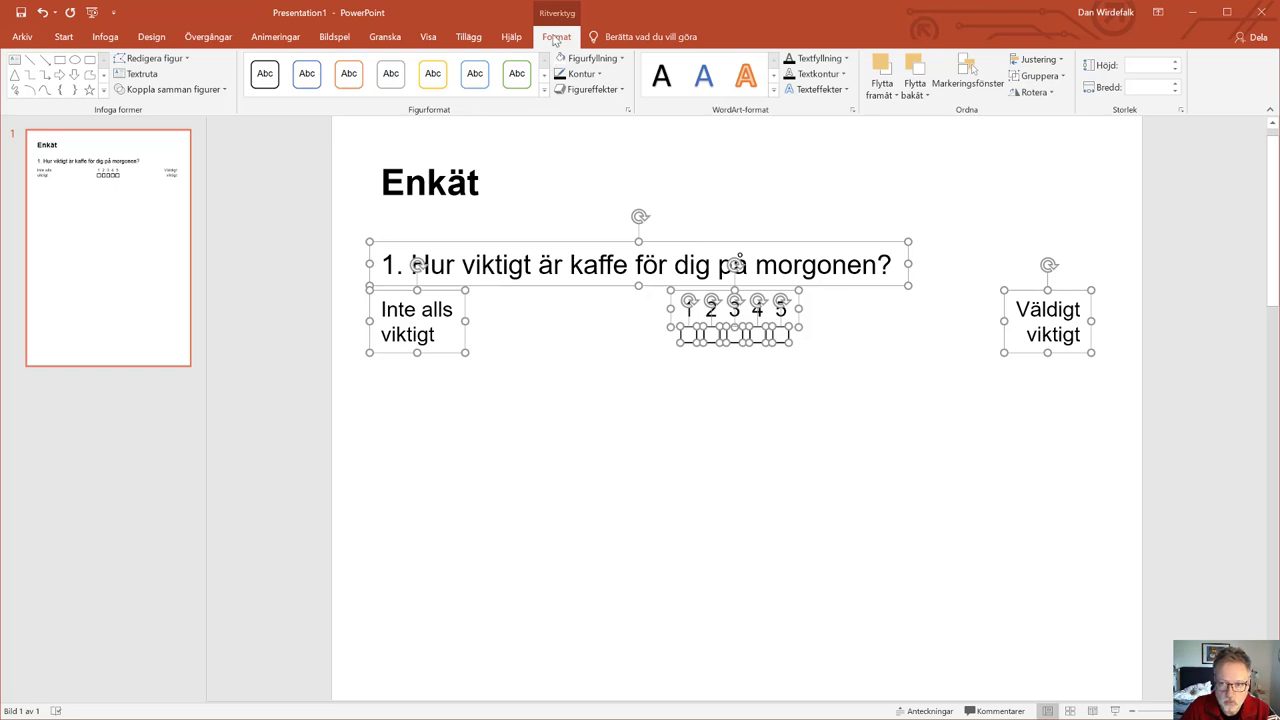
Group question 1's text, end labels and checkbox scale, then paste a duplicate
click(1038, 76)
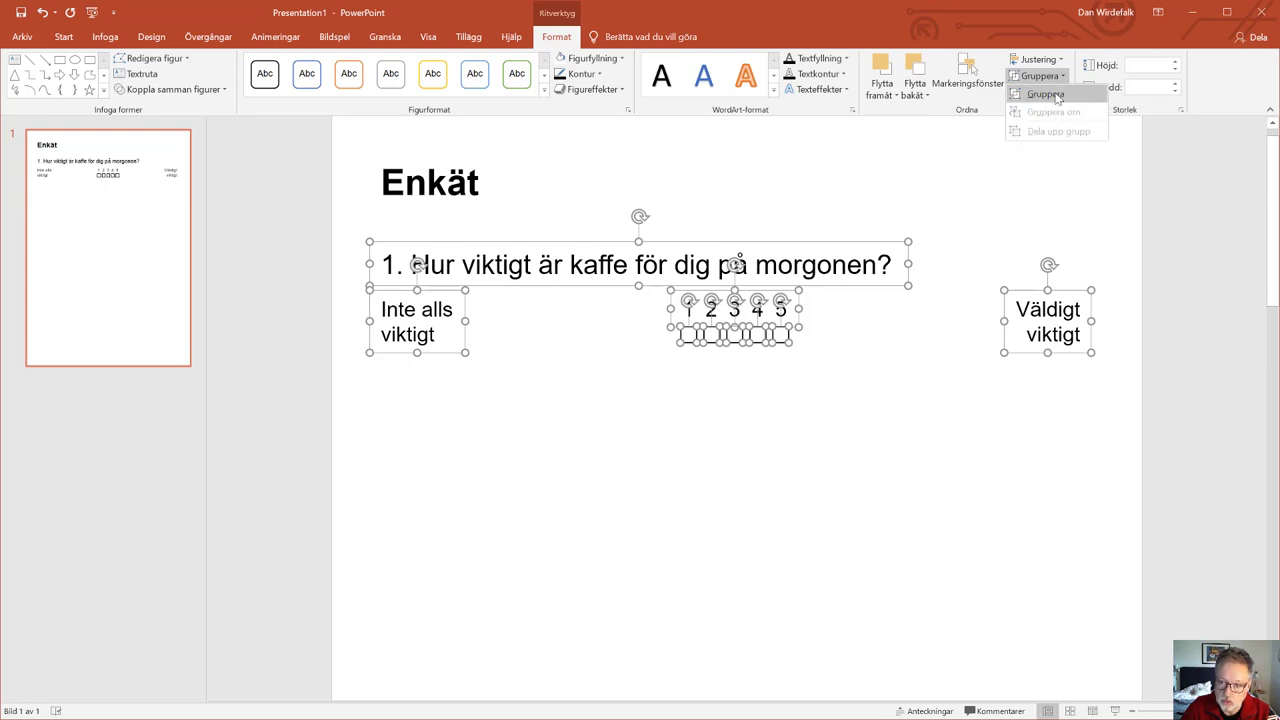
click(1045, 94)
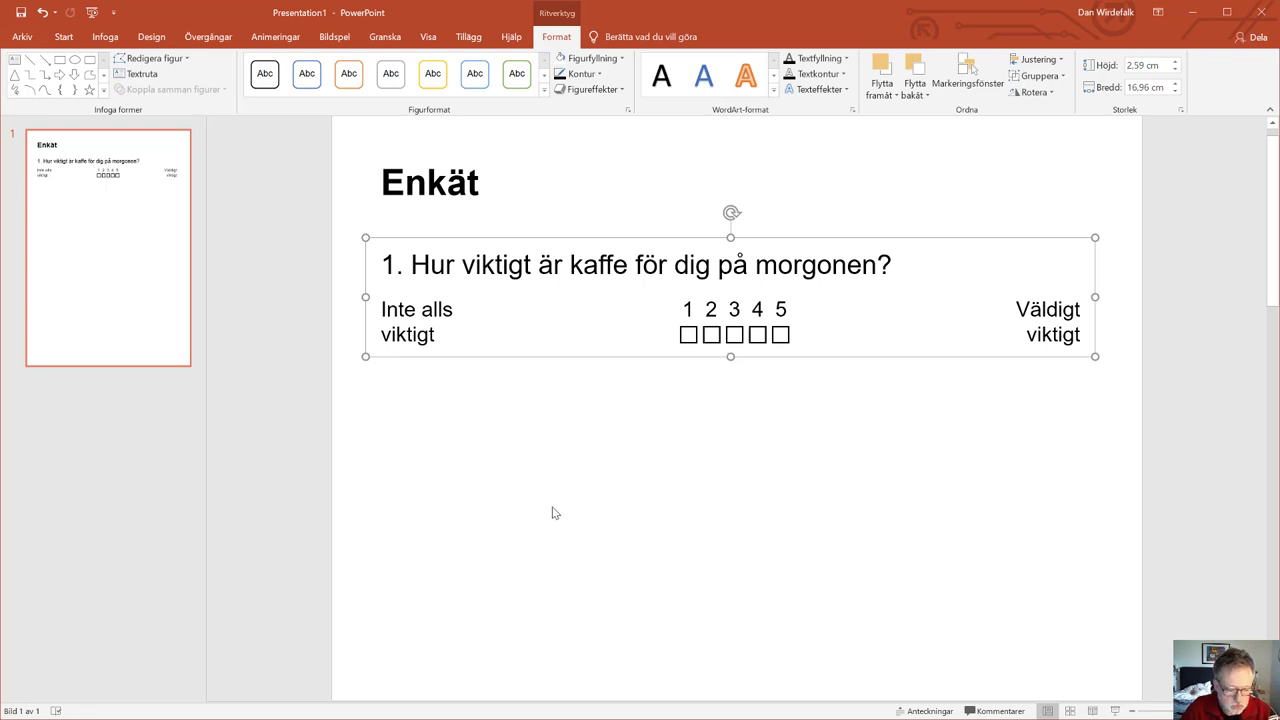
key(ctrl+v)
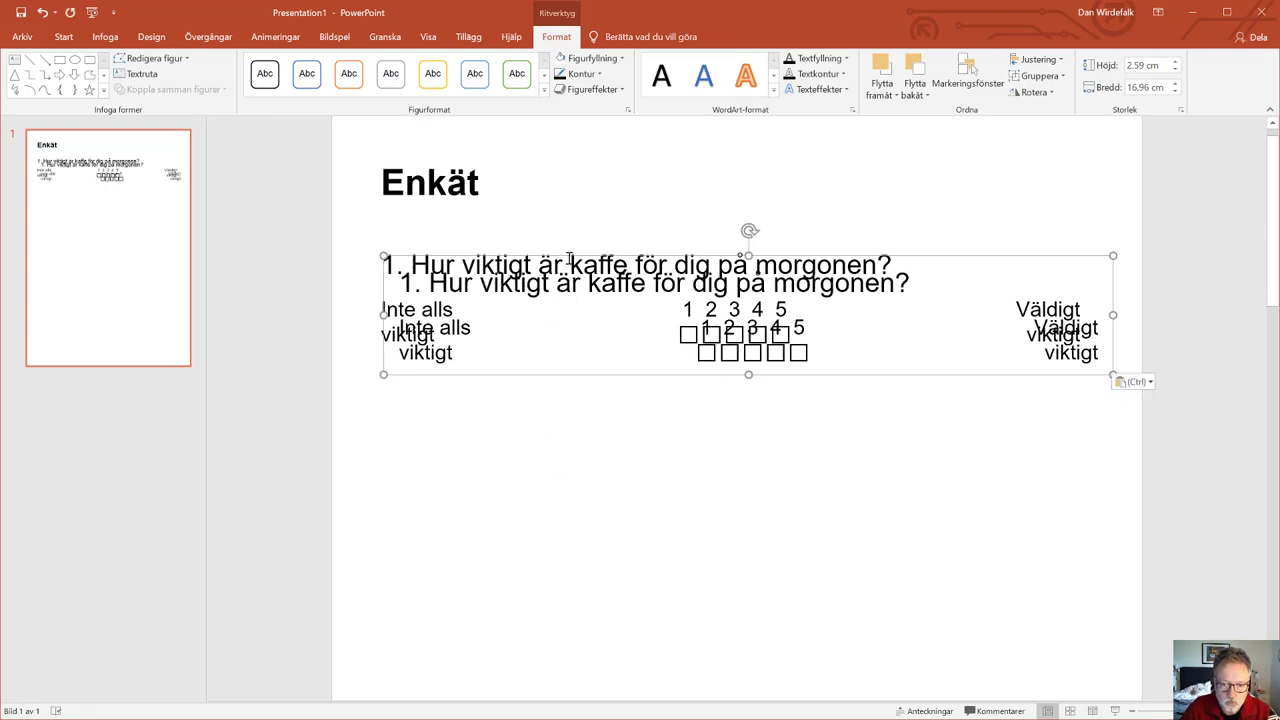
Undo the accidental move and group question 1 with its rating scale
click(569, 258)
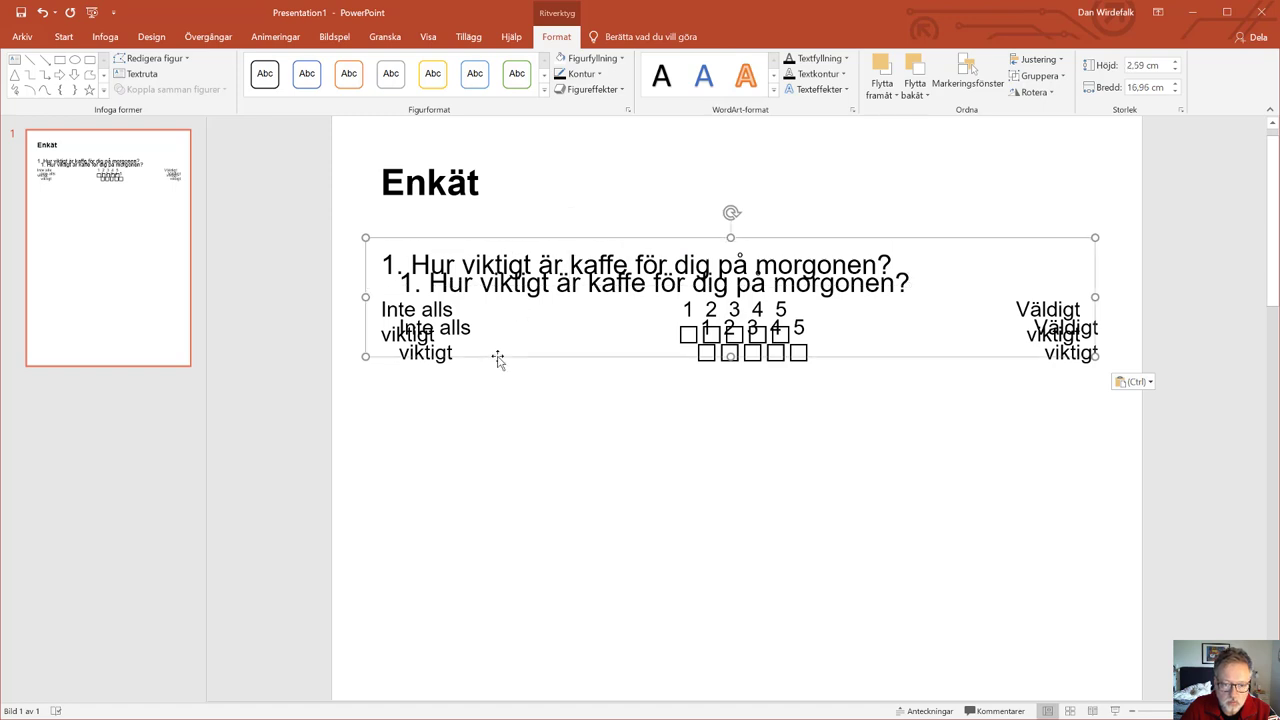
drag(498, 360, 514, 492)
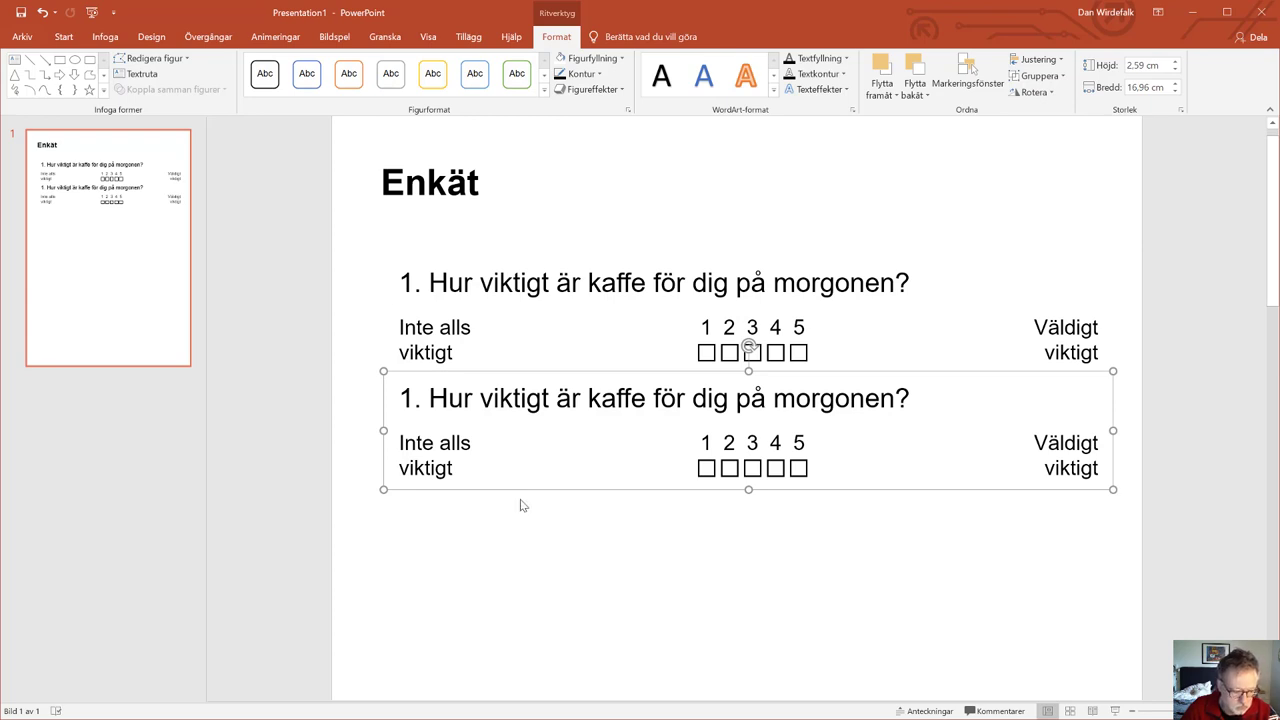
key(ctrl+z)
key(ctrl+z)
key(ctrl+z)
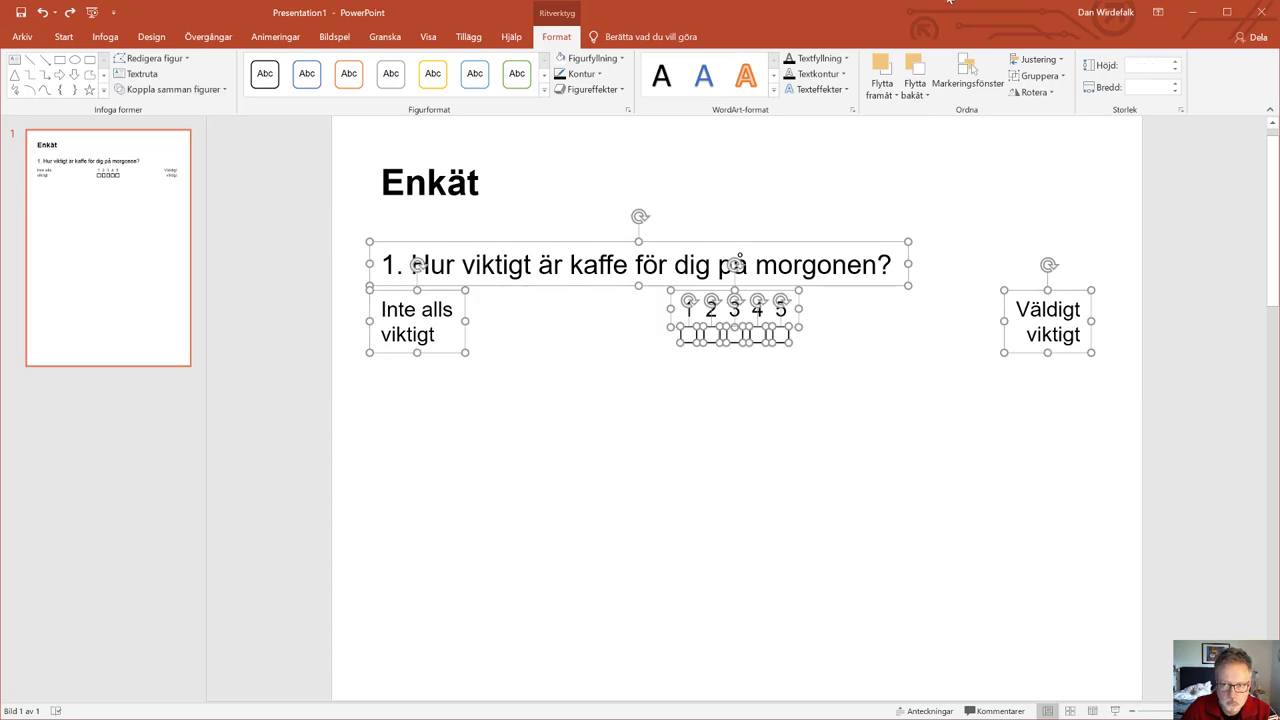
click(1040, 75)
click(1030, 92)
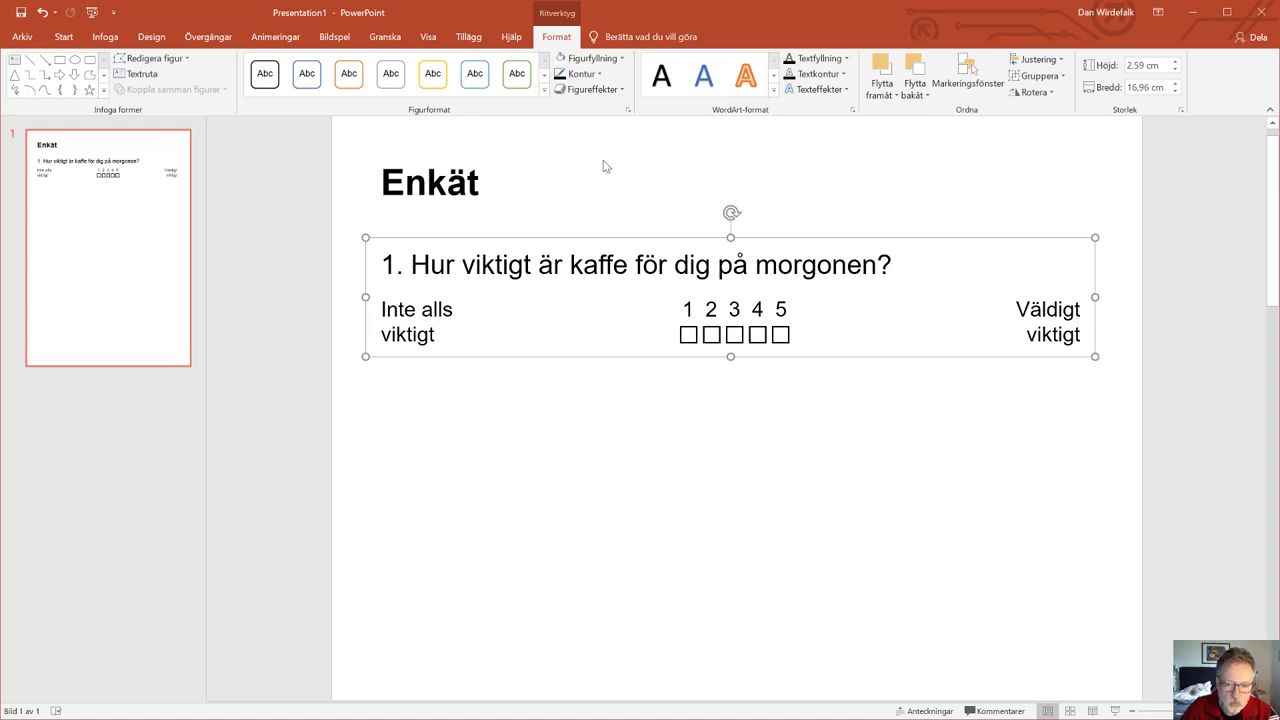
Duplicate the question 1 group and place the copy directly below it, left-aligned
key(ctrl+d)
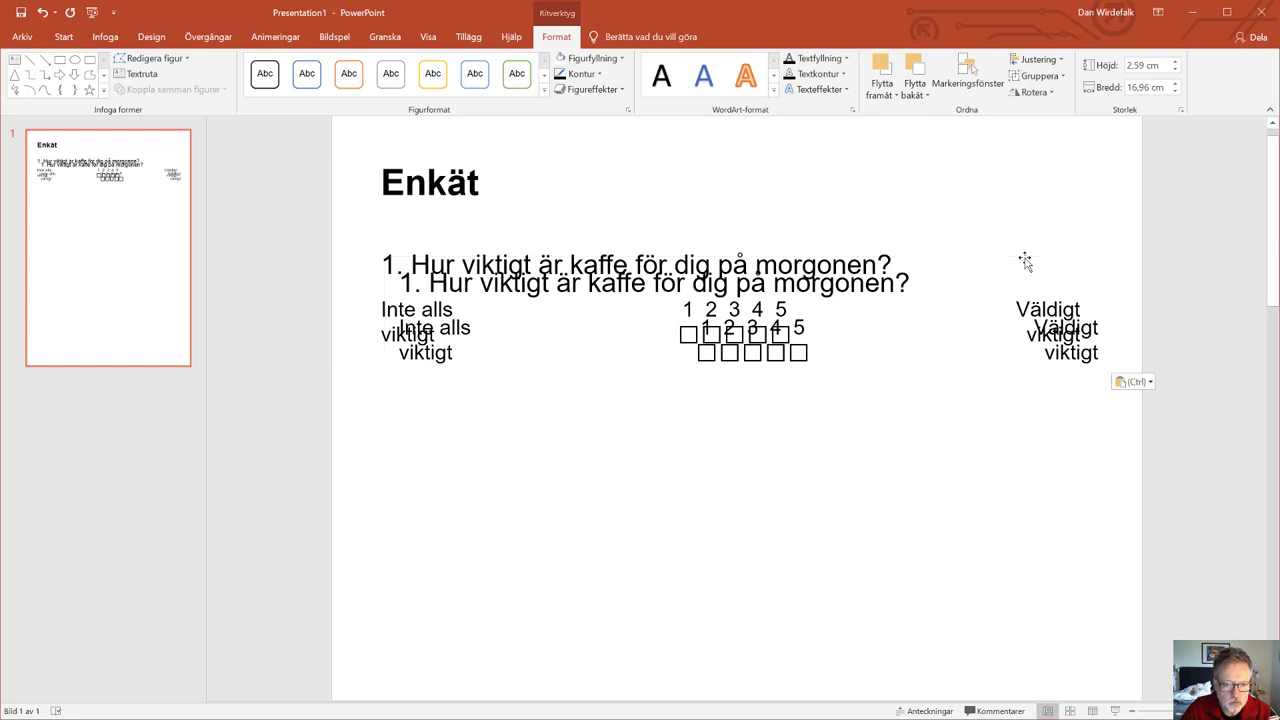
mouse_move(1025, 261)
mouse_down()
mouse_move(1006, 369)
mouse_move(1024, 377)
mouse_move(1006, 377)
mouse_up()
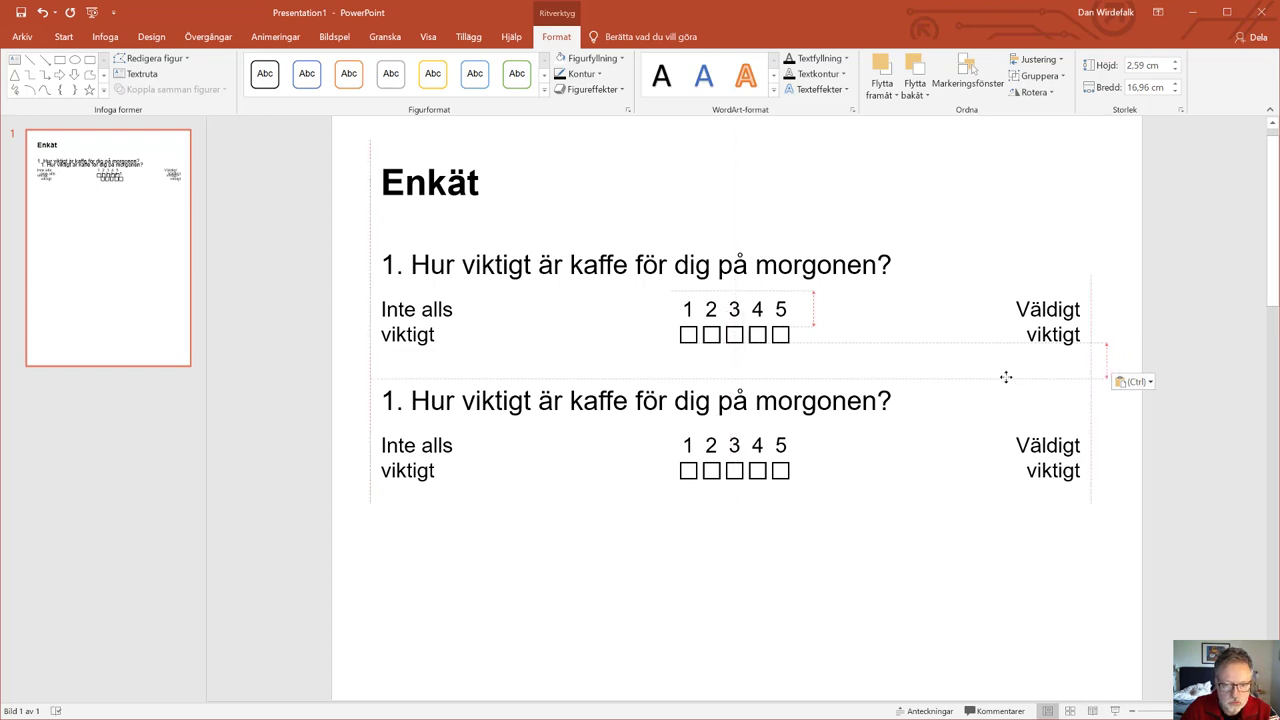
drag(1005, 377, 1007, 381)
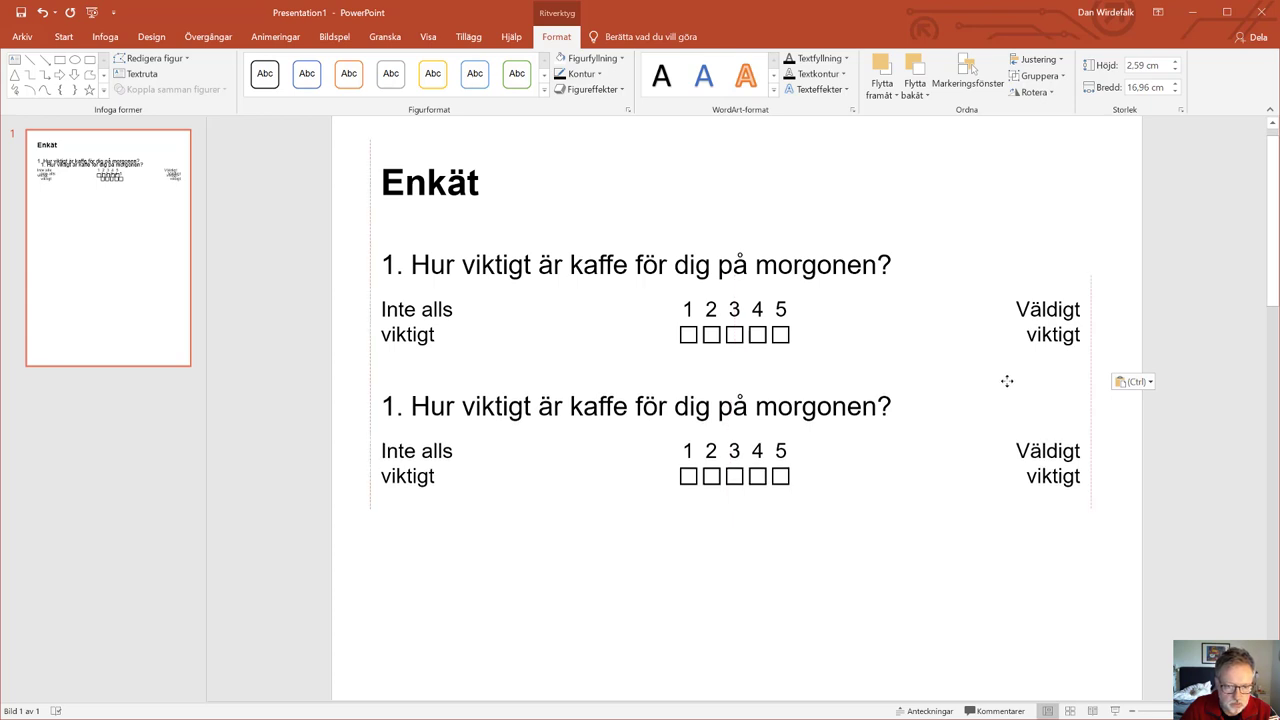
click(1007, 381)
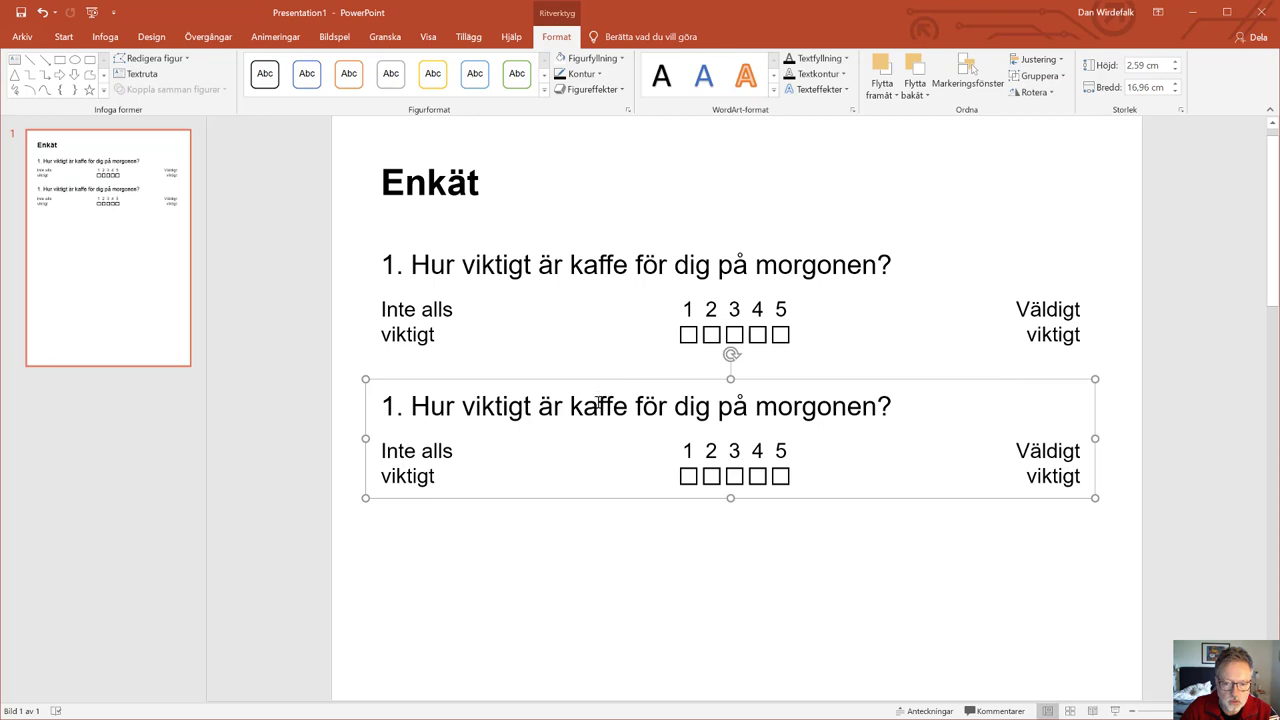
Replace the copied question's wording with '2. Hur viktigt är kaffe för dig efter maten'
click(857, 406)
drag(887, 406, 570, 406)
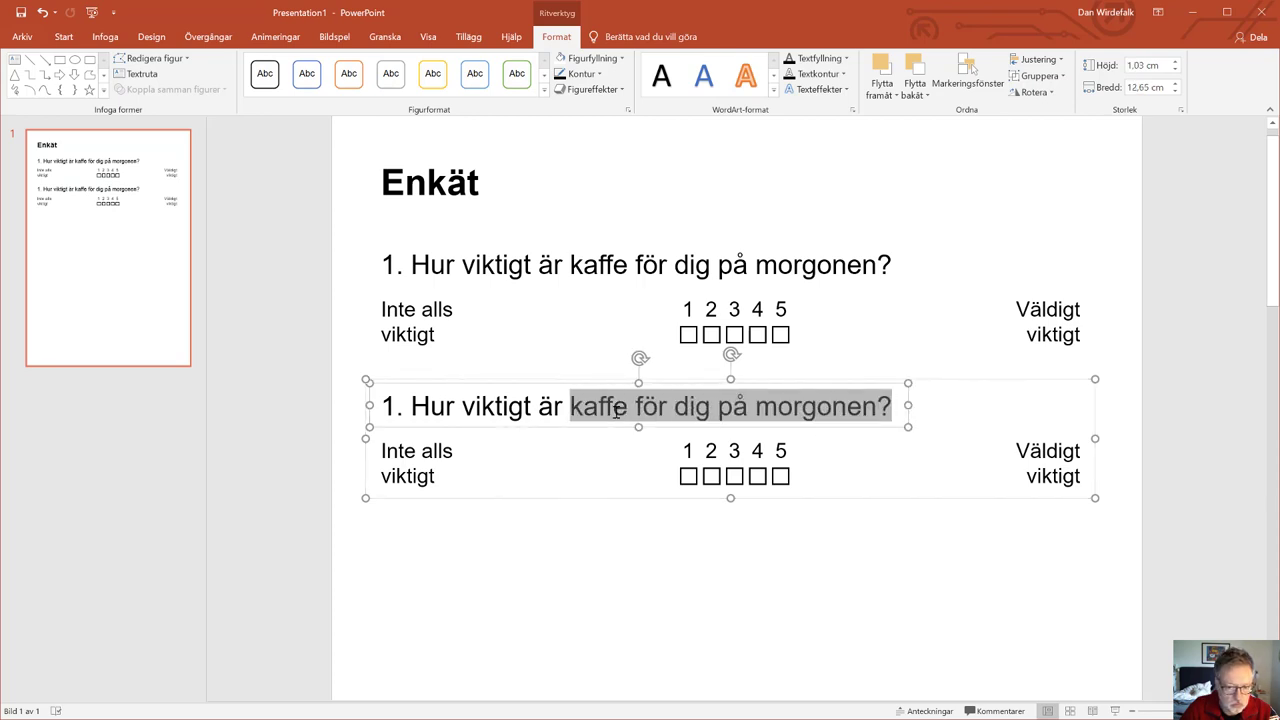
drag(877, 406, 381, 406)
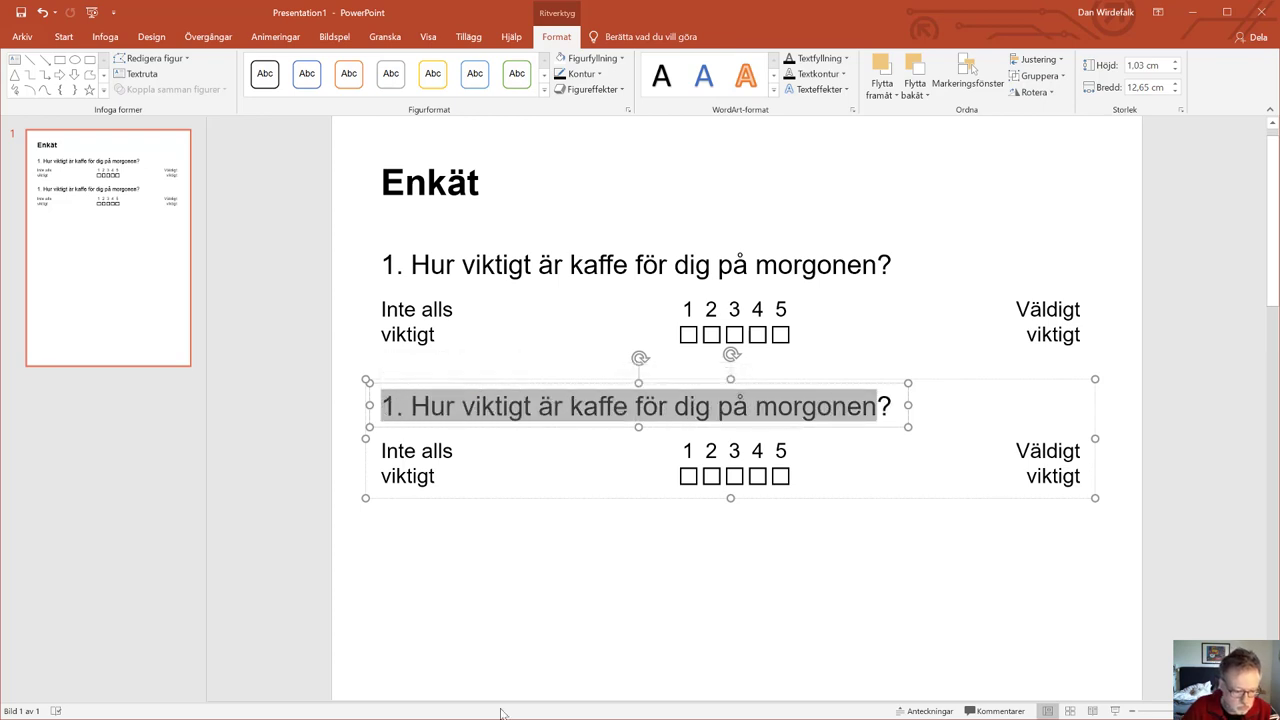
text(2. )
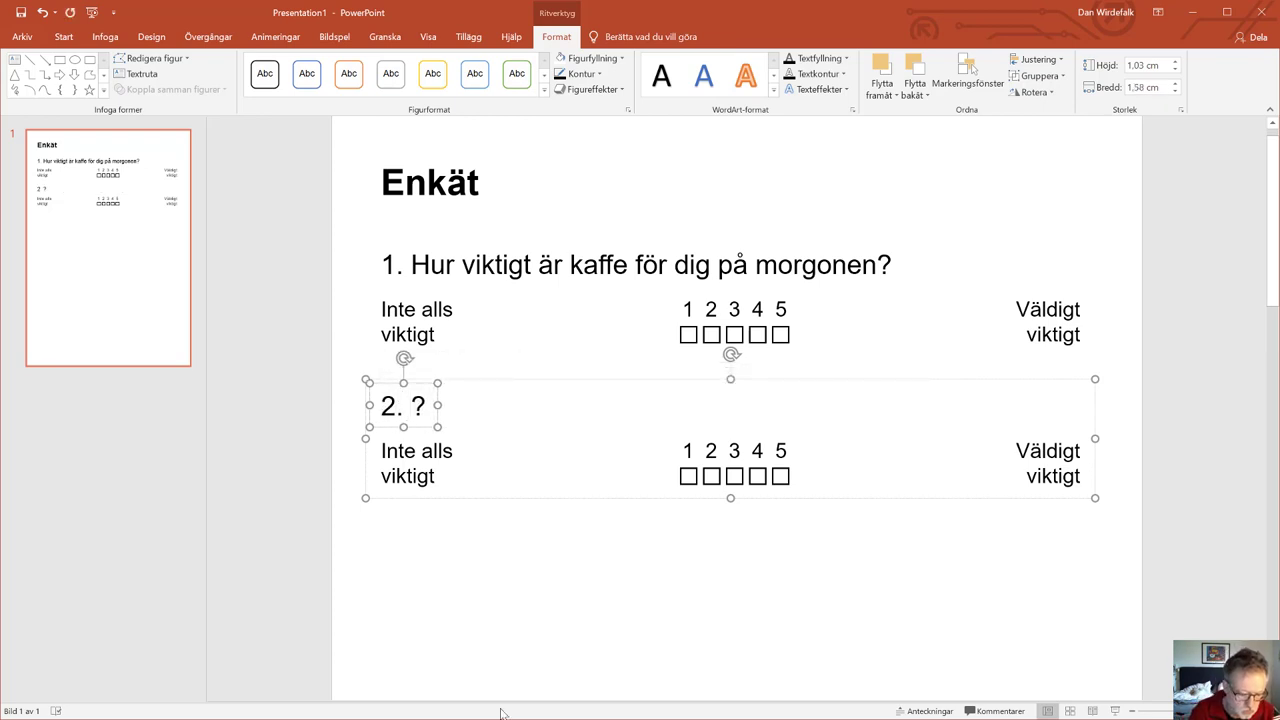
text(Hur viktigt )
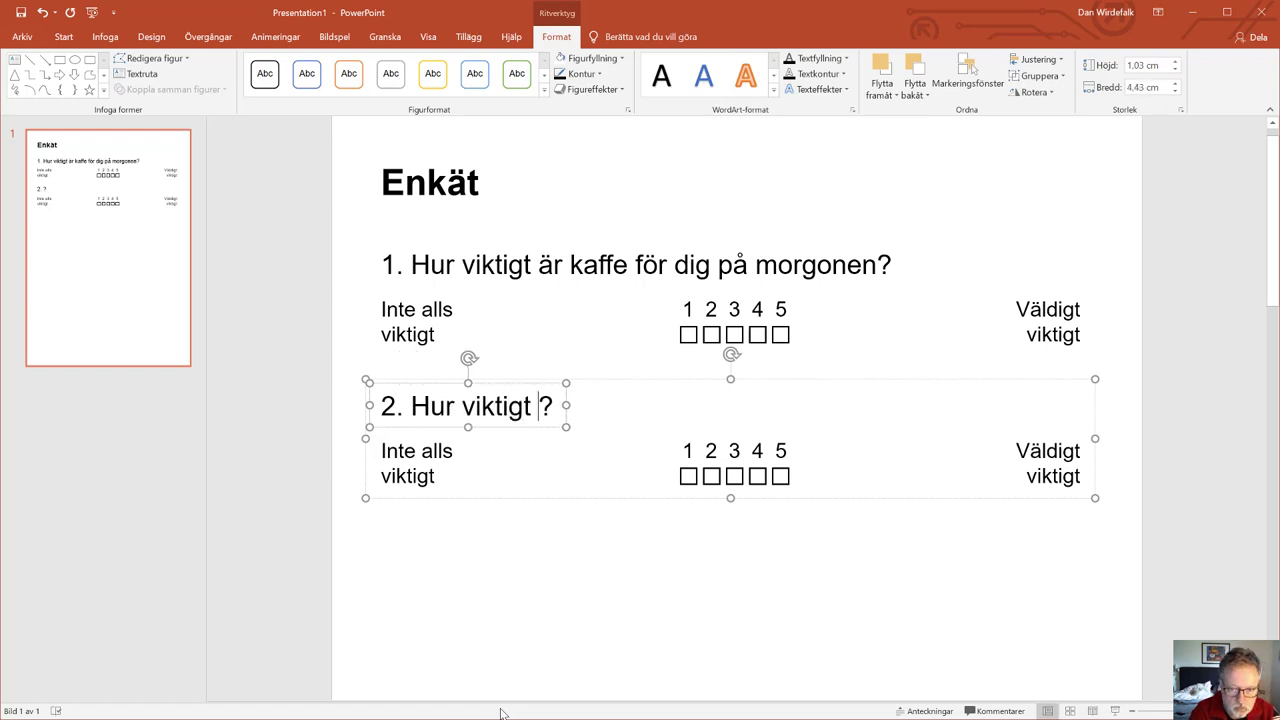
text(är kaf)
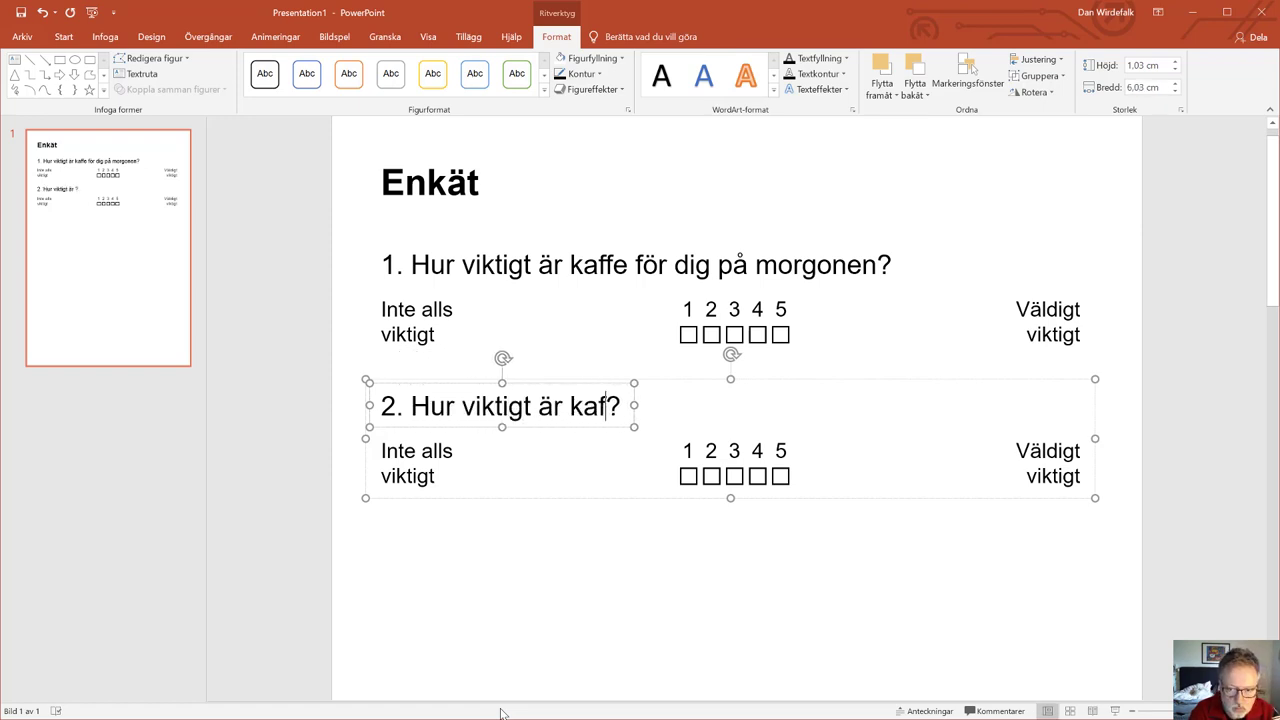
text(fe för d)
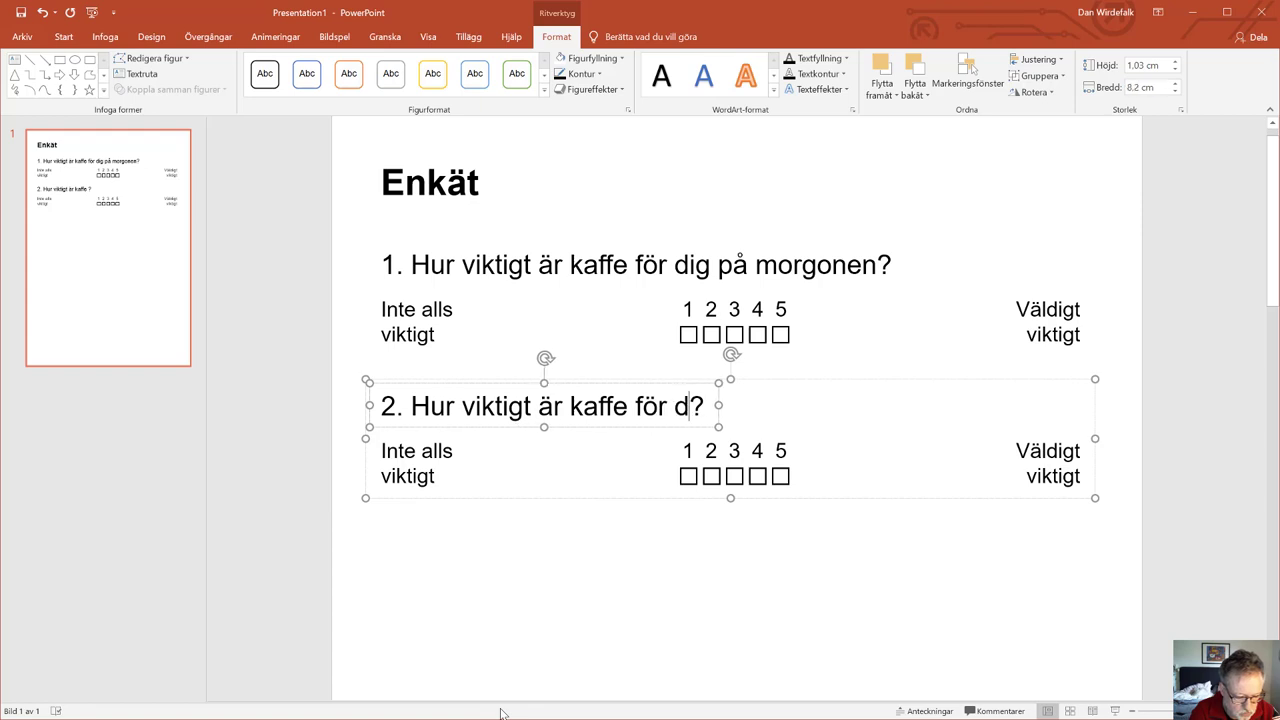
text(ig efter )
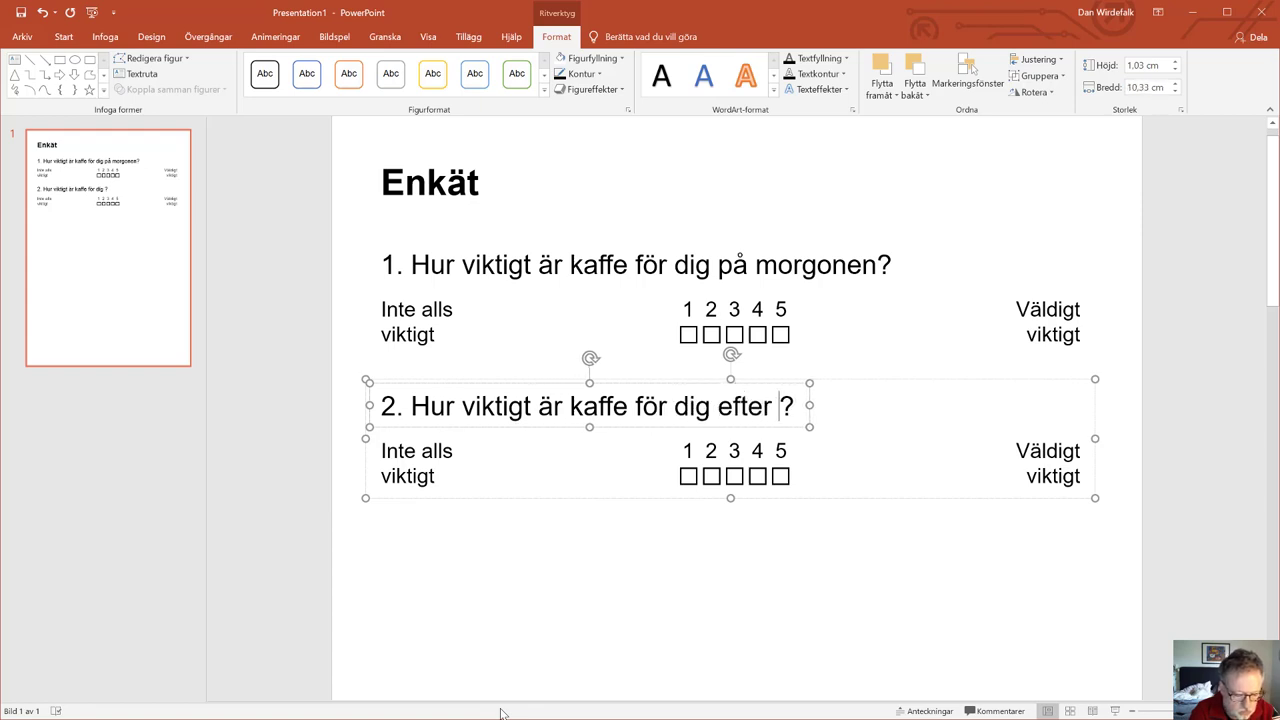
text(maten)
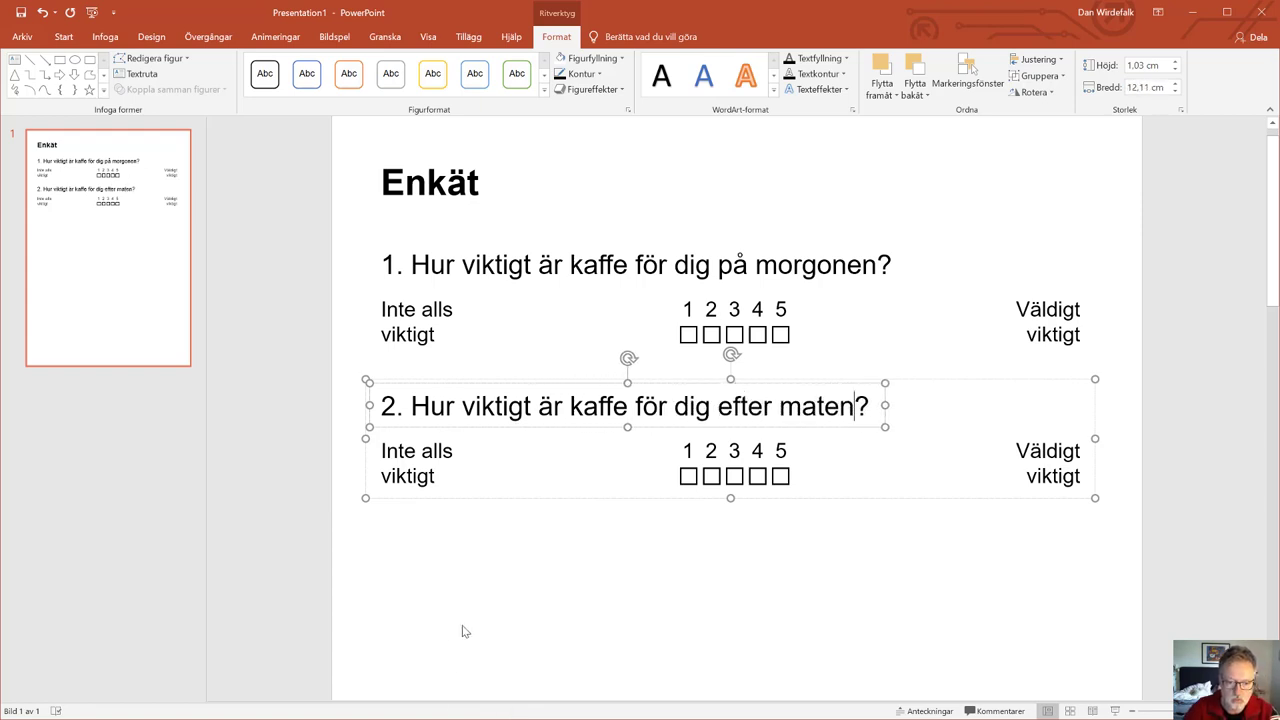
click(465, 625)
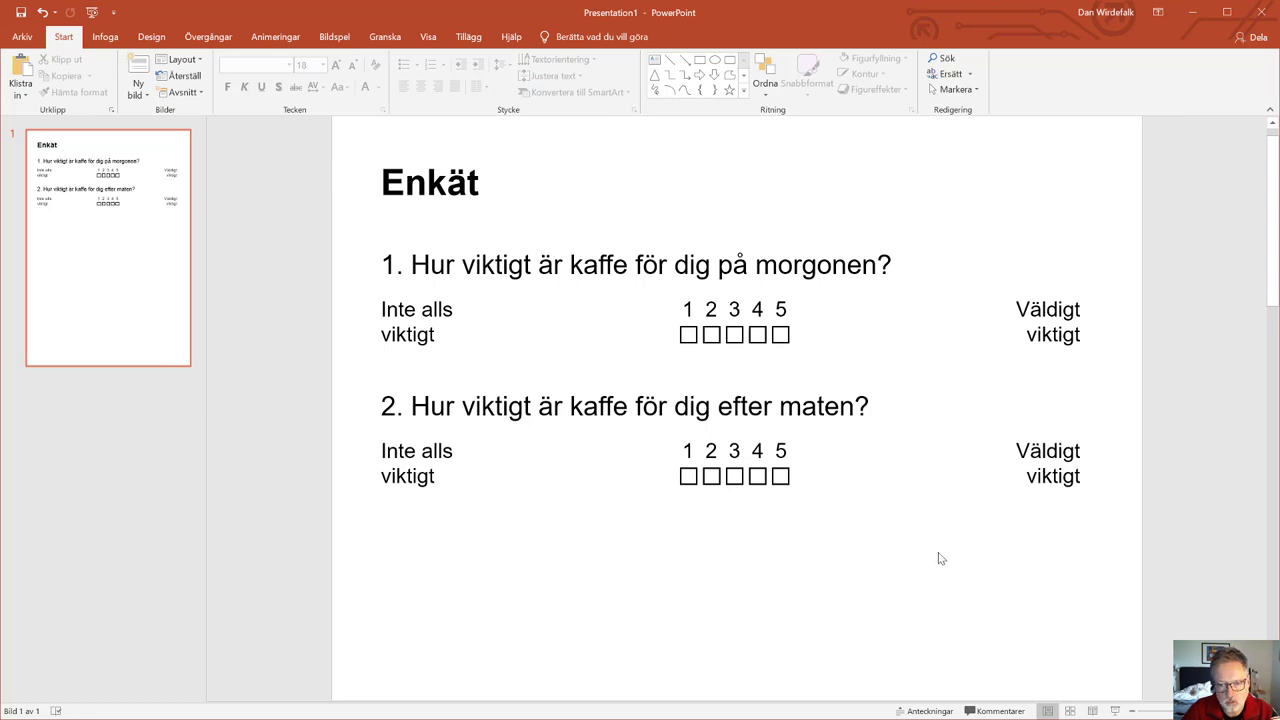
Copy the question 2 group and place the pasted copy evenly spaced below it
scroll(940, 559, down, 2)
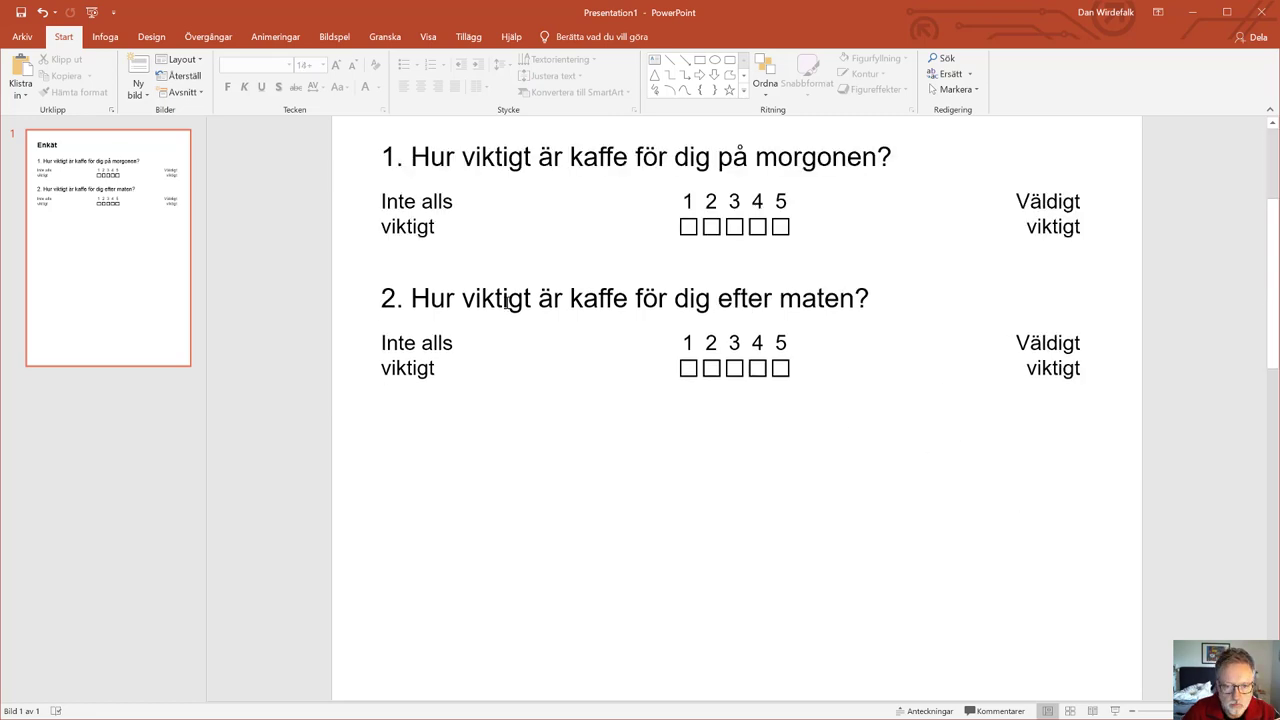
click(502, 276)
click(972, 270)
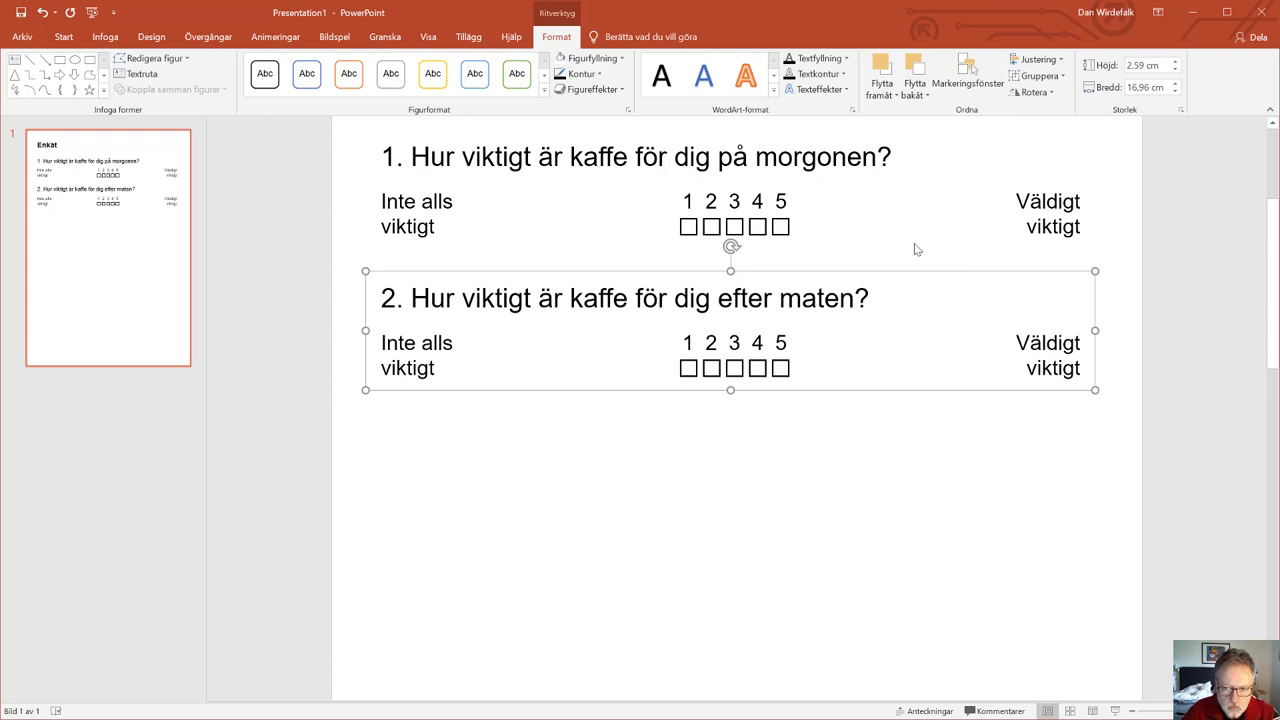
key(ctrl+c)
key(ctrl+v)
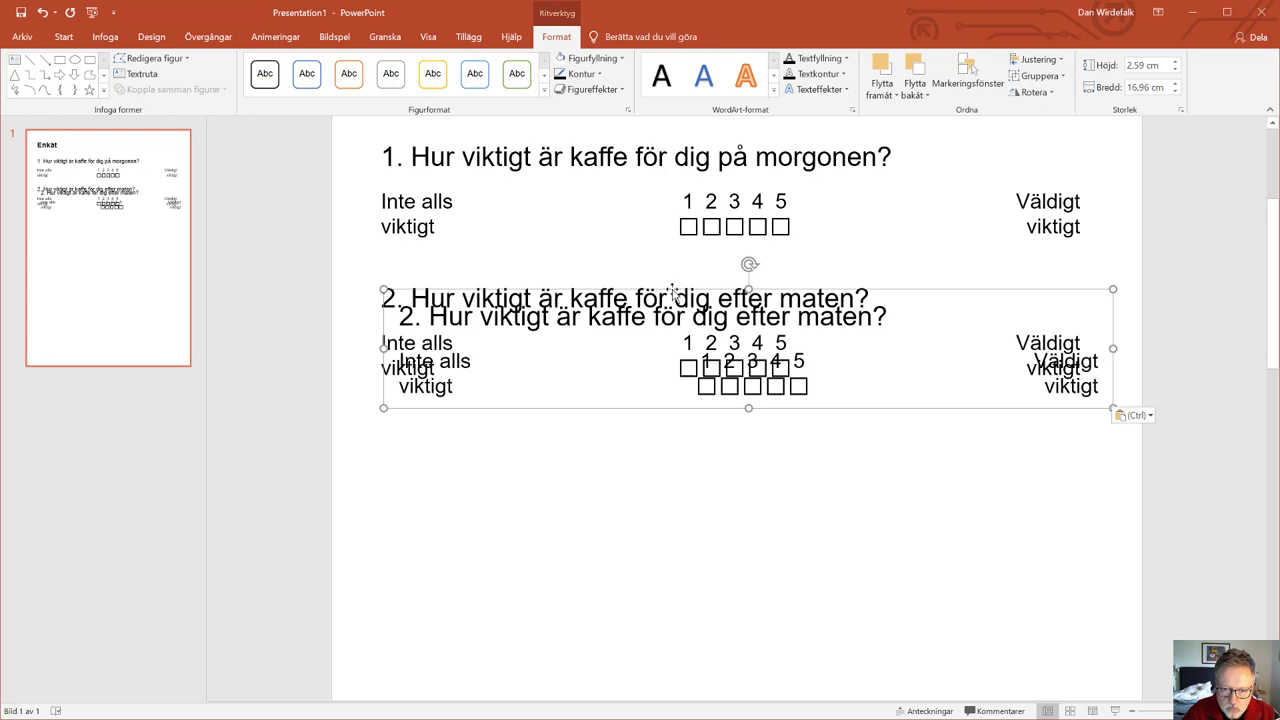
mouse_move(906, 293)
mouse_down()
mouse_move(895, 437)
mouse_move(885, 422)
mouse_up()
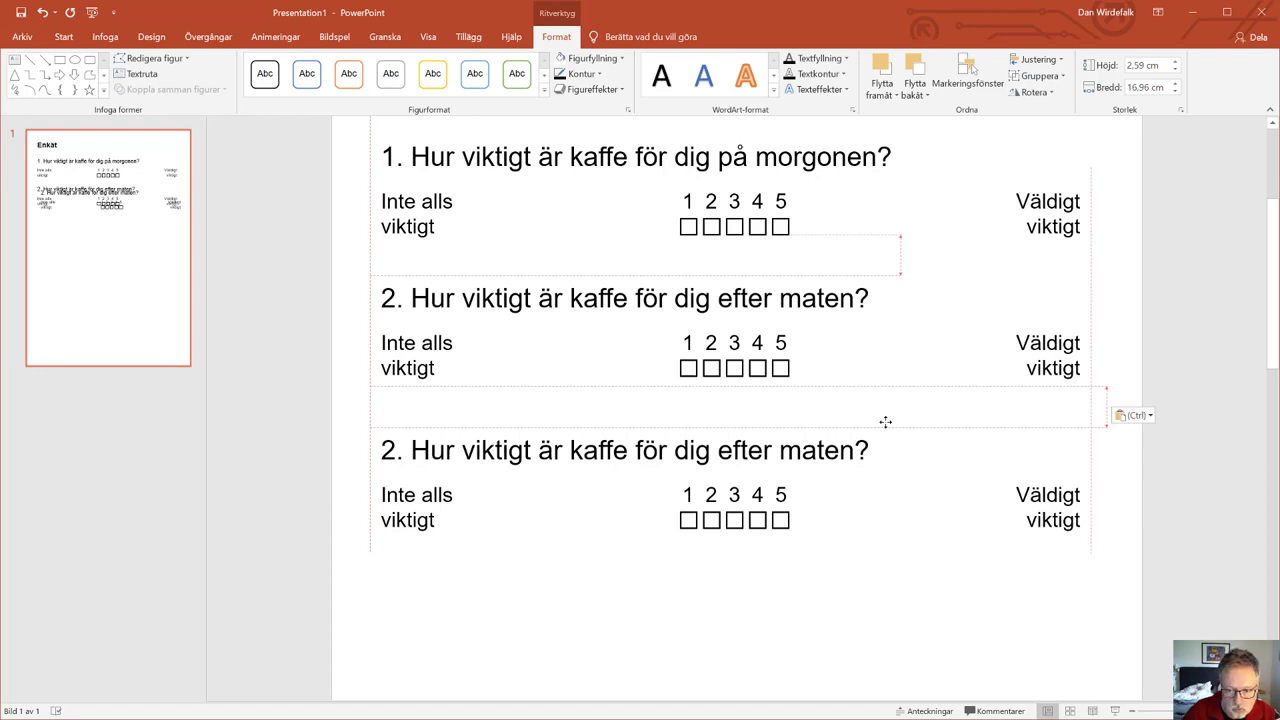
drag(885, 422, 885, 424)
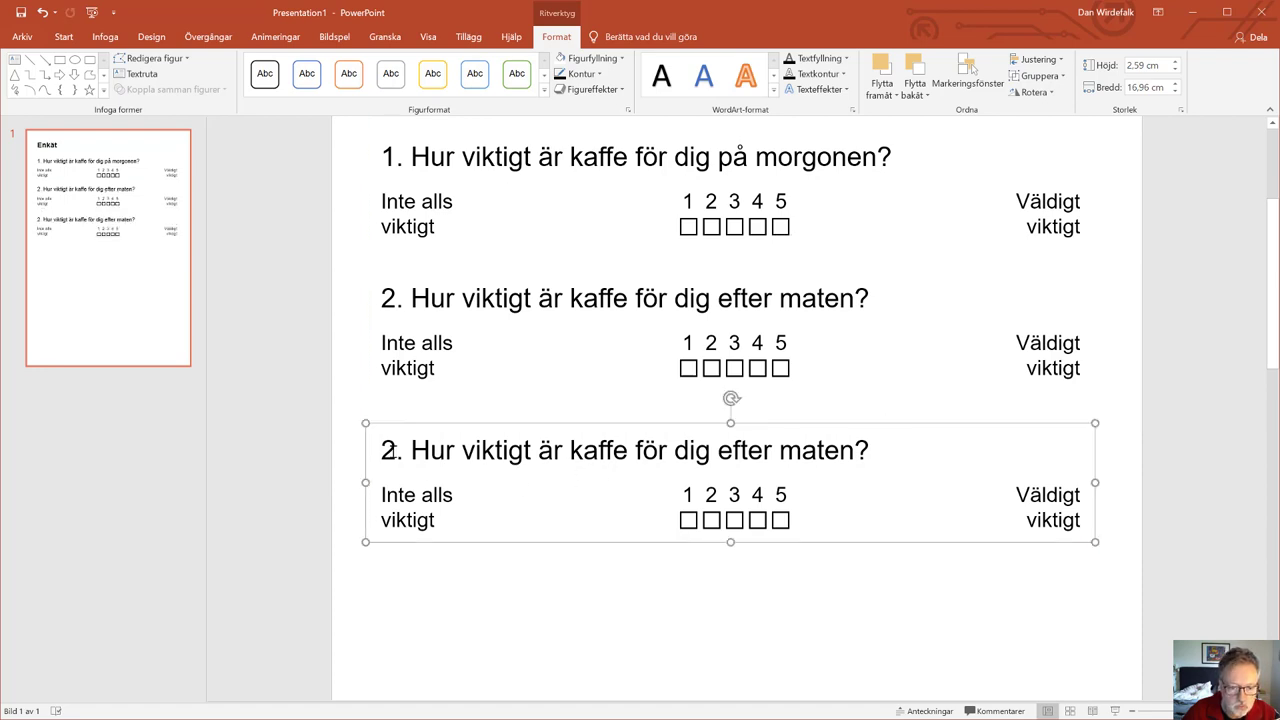
Change the new question's number from 2 to 3
click(393, 450)
drag(394, 450, 383, 450)
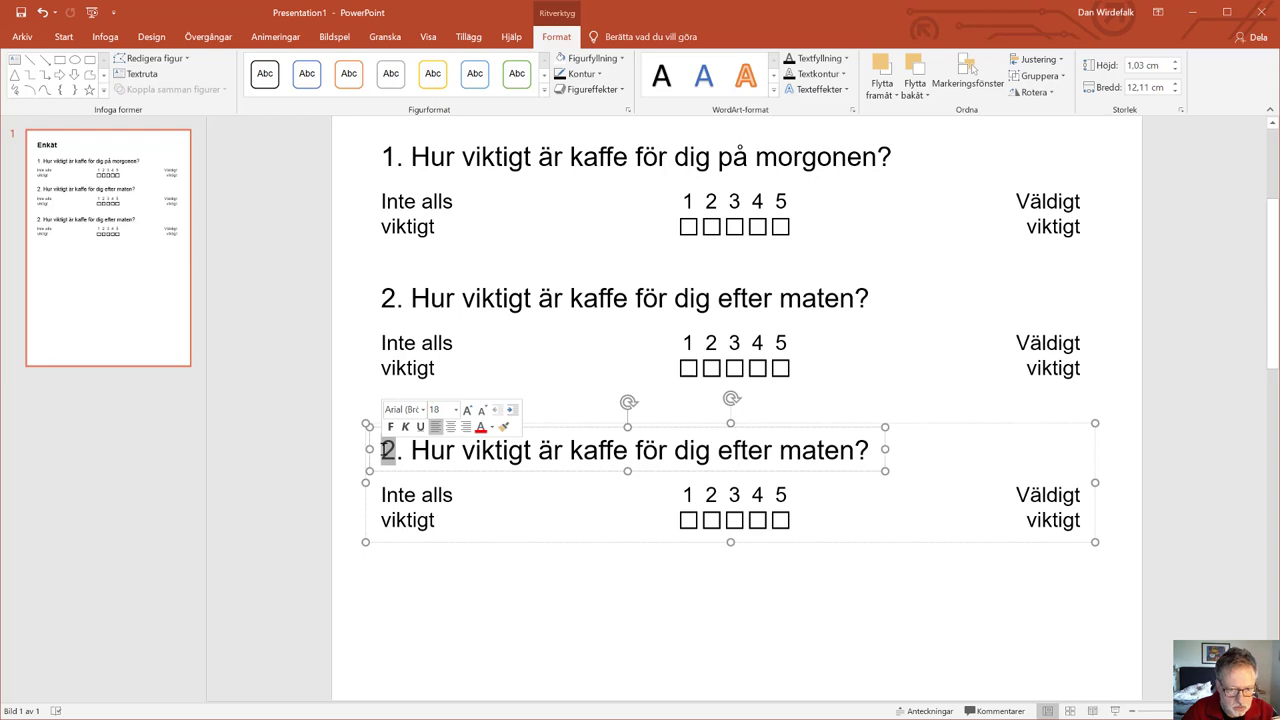
text(3)
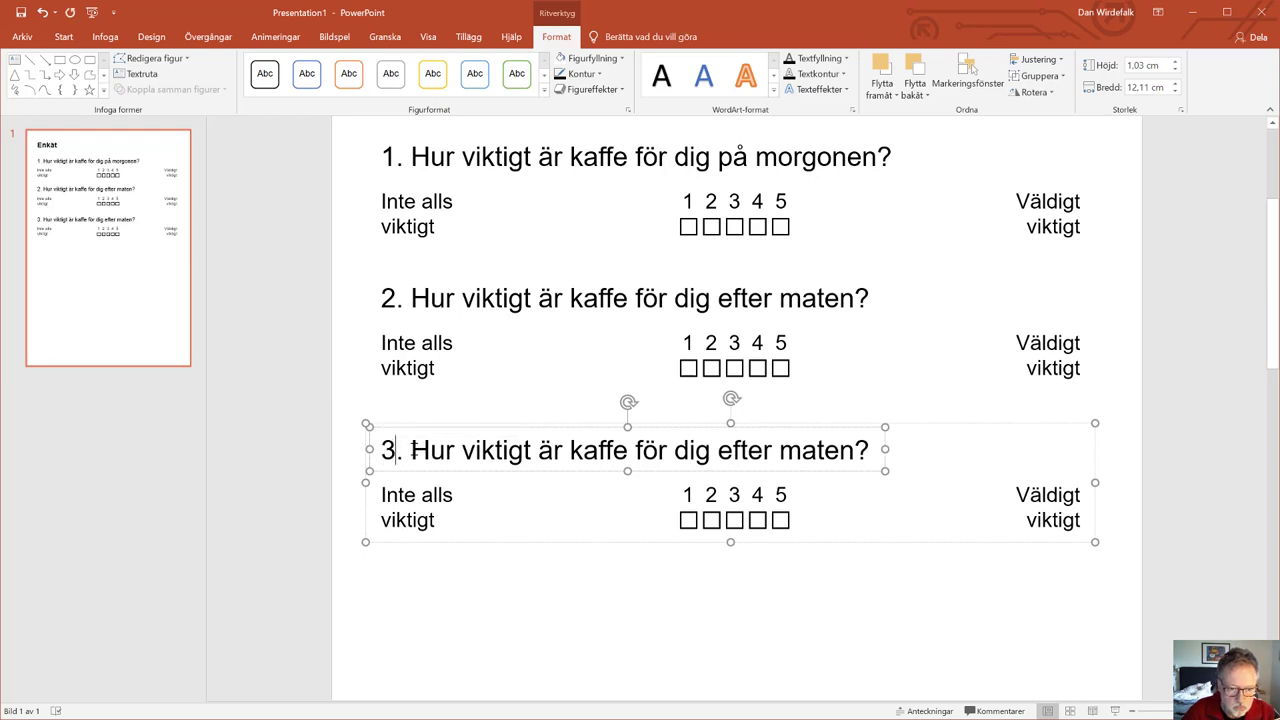
click(430, 575)
click(517, 452)
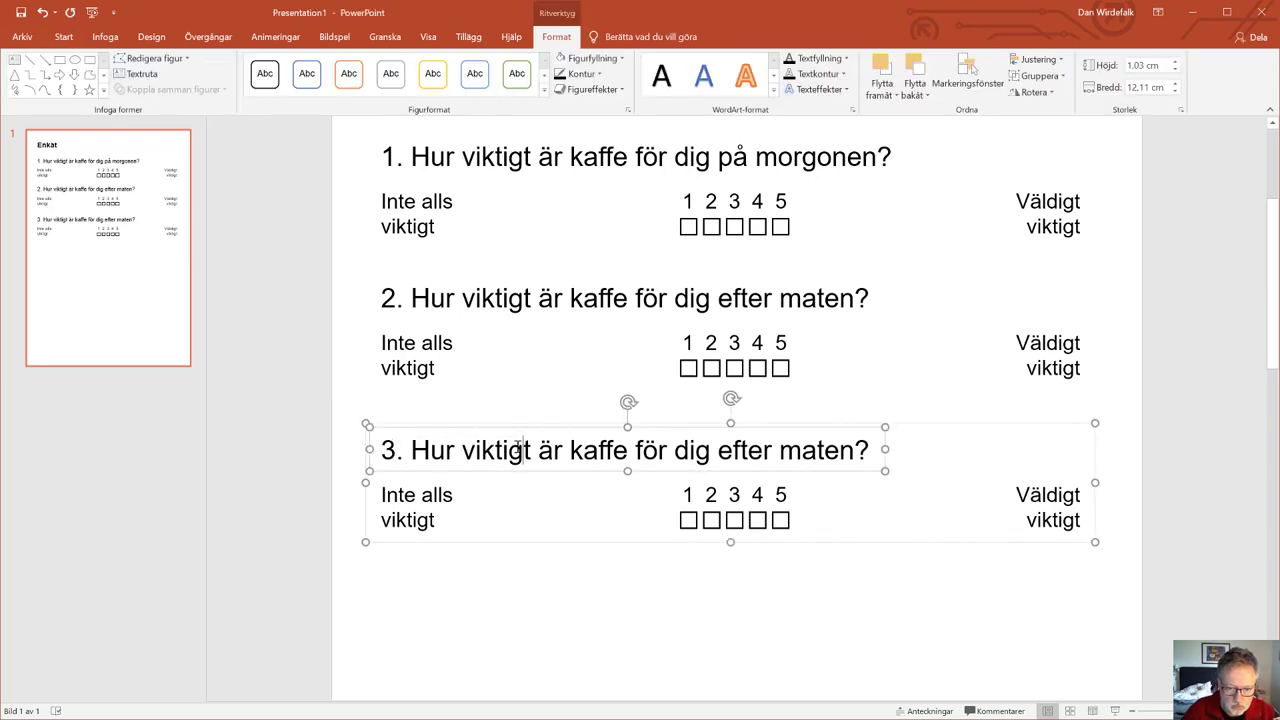
click(1015, 427)
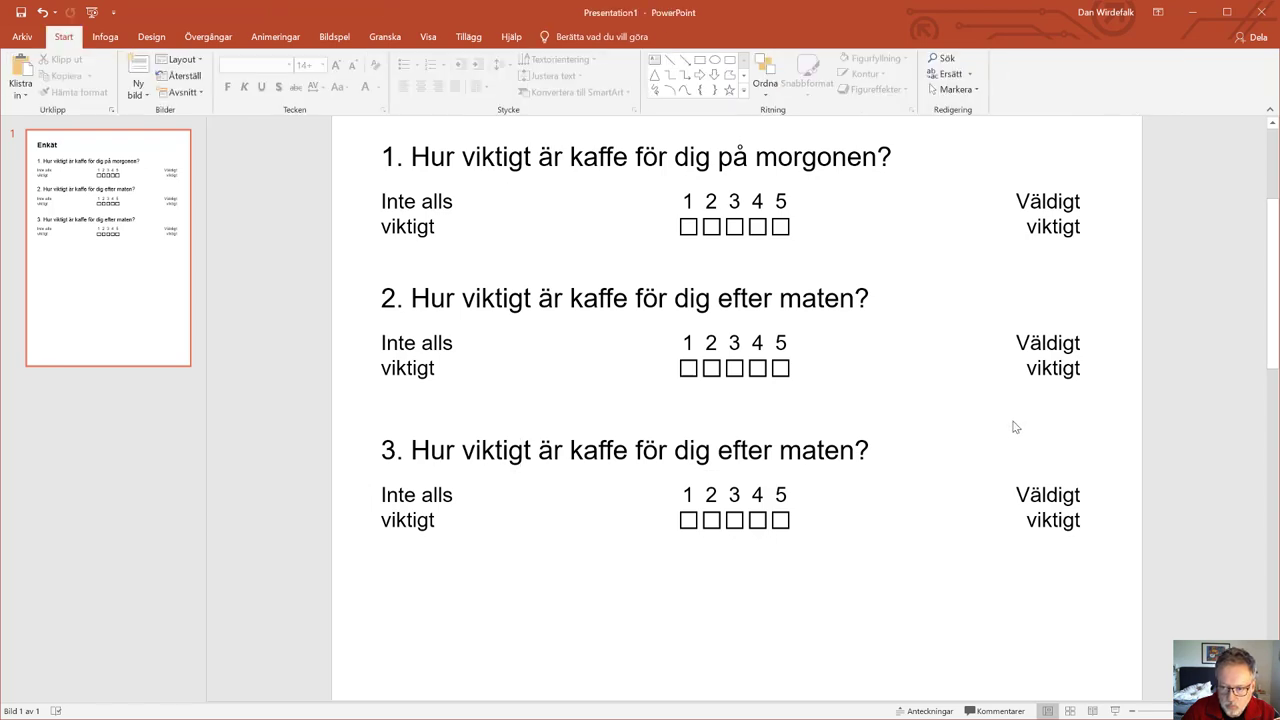
Ungroup the question 3 block into its separate parts
click(885, 451)
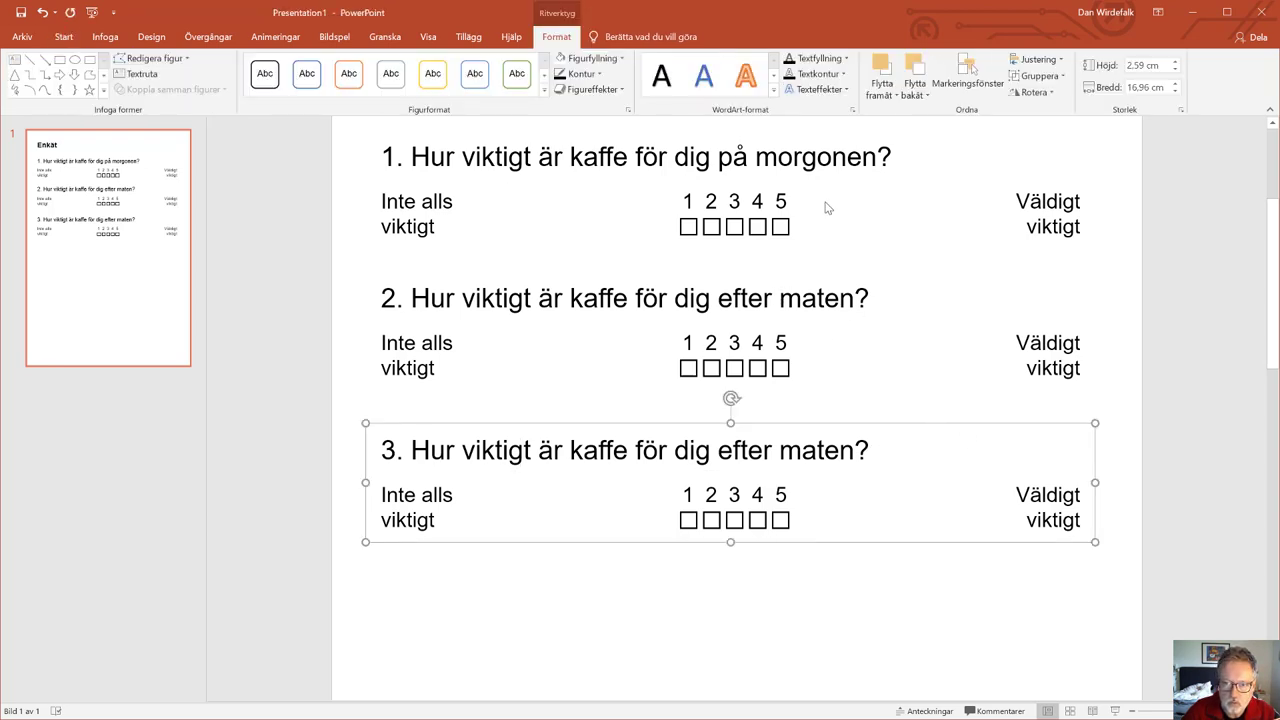
click(1038, 76)
click(1056, 131)
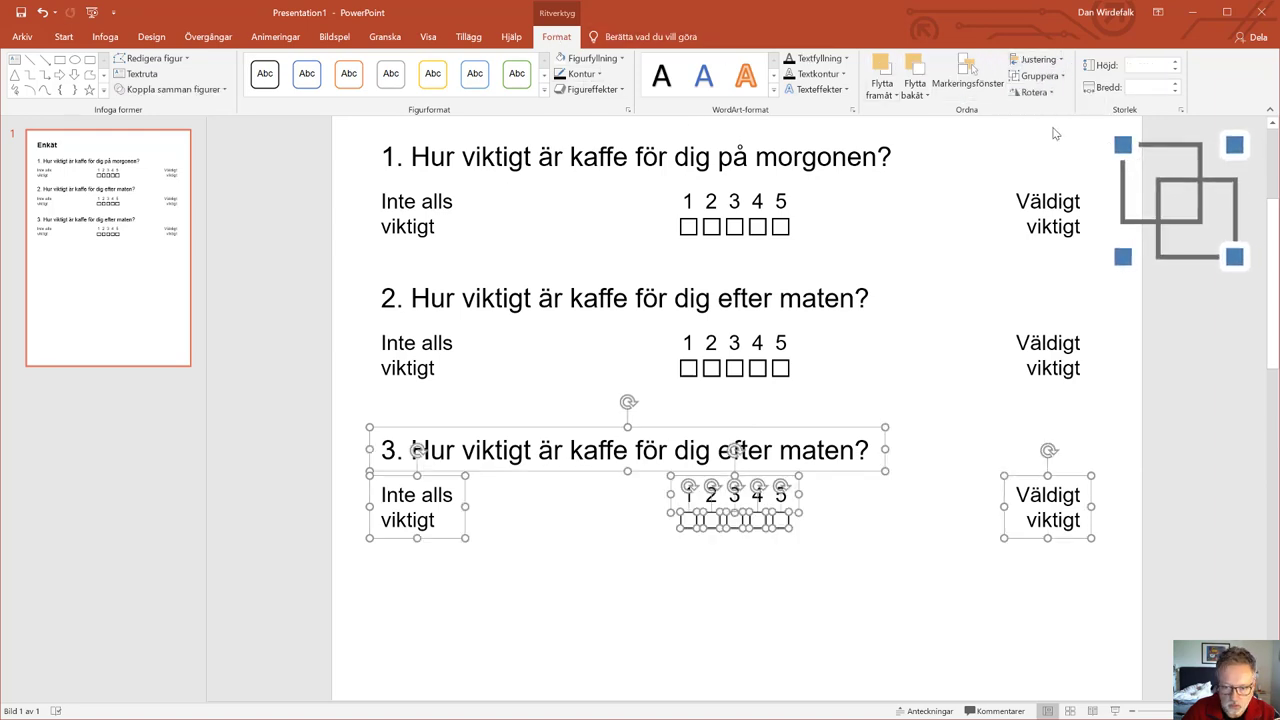
click(741, 649)
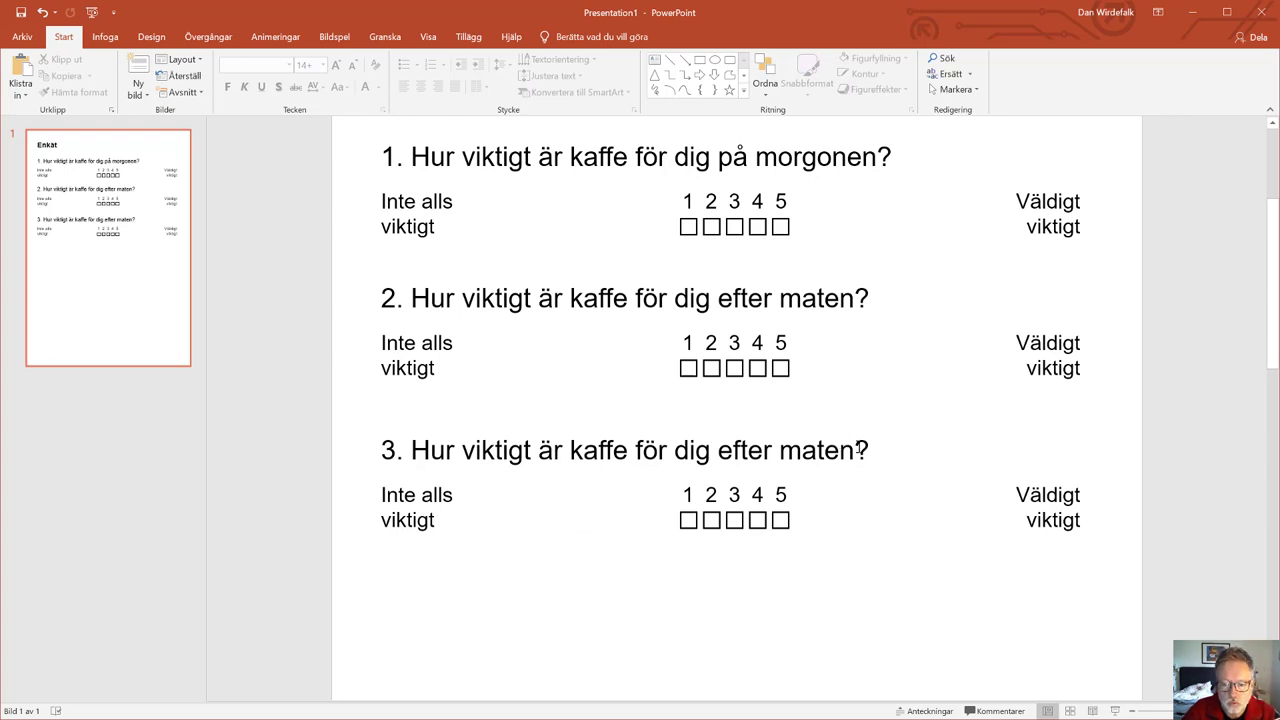
Replace question 3's wording with 'När är kaffe som godast'
drag(856, 450, 410, 450)
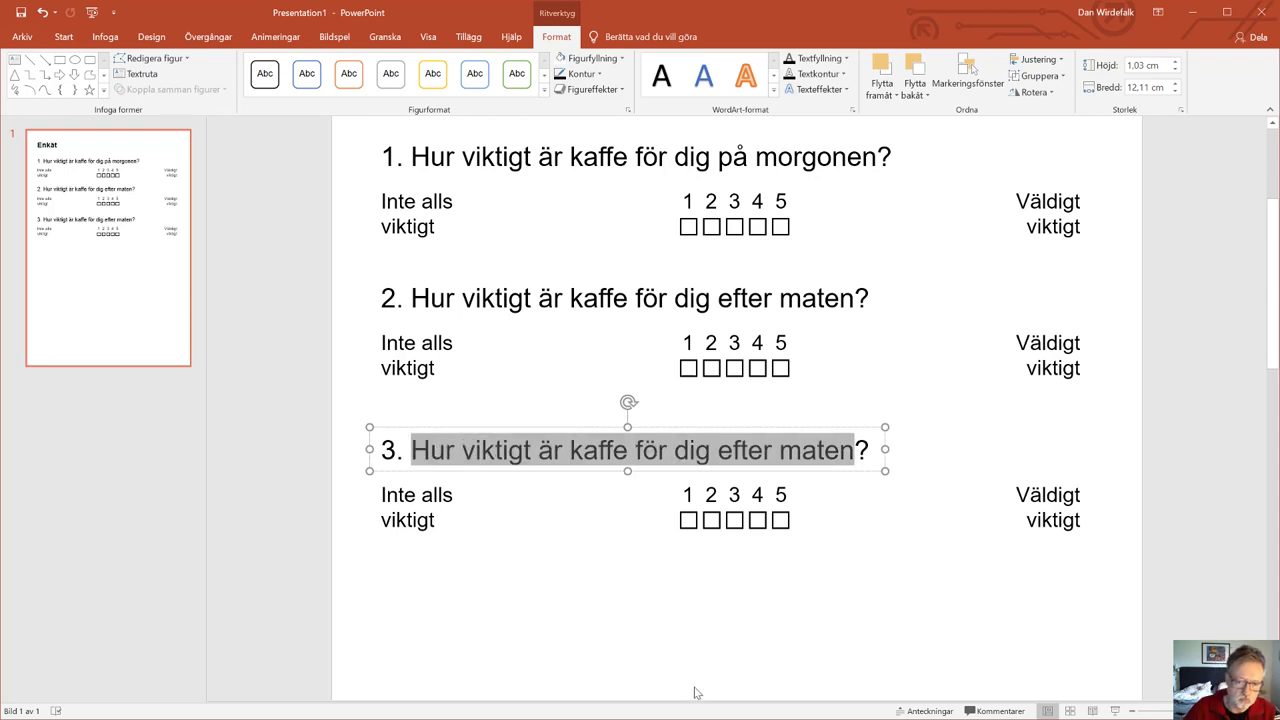
text(När är k)
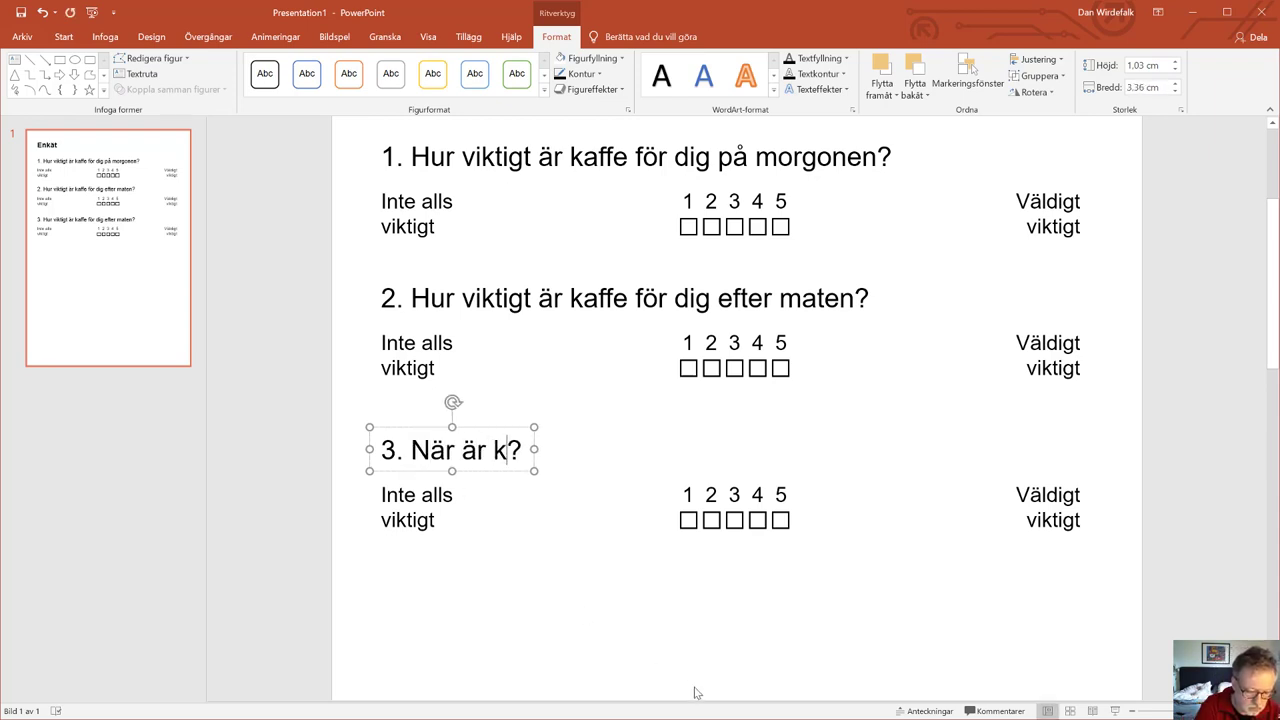
text(affe som goda)
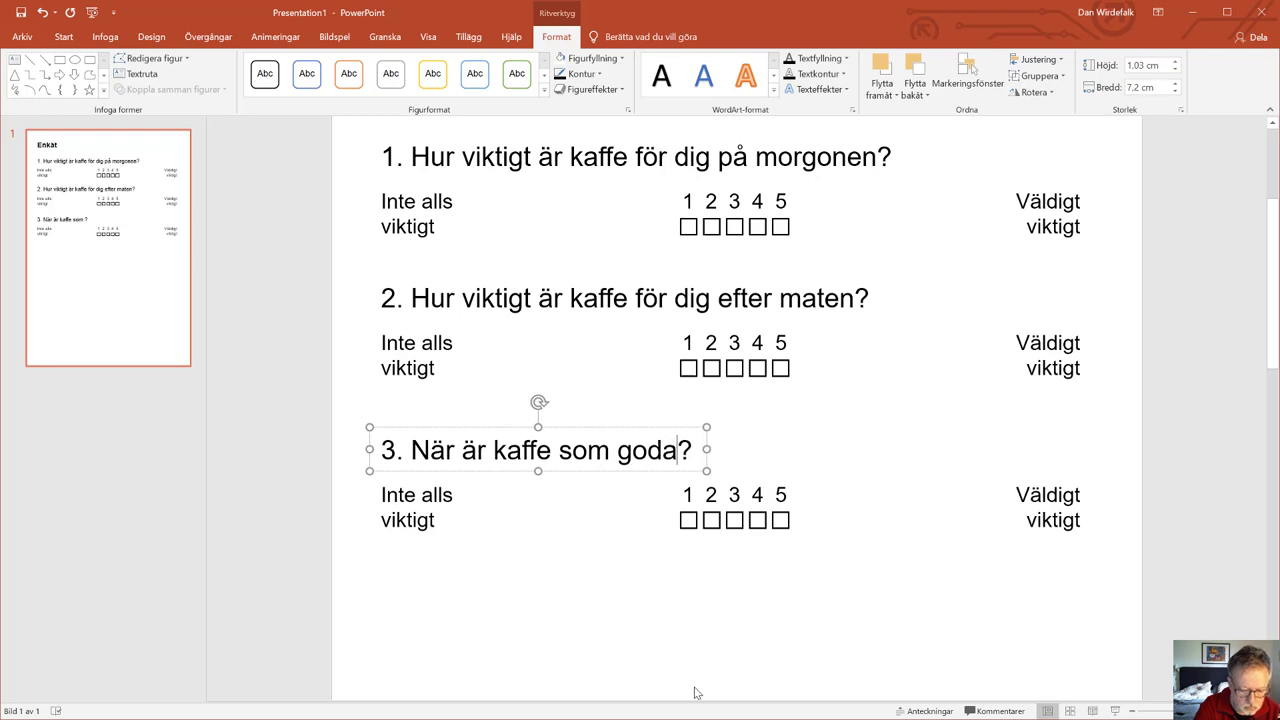
text(st)
click(490, 626)
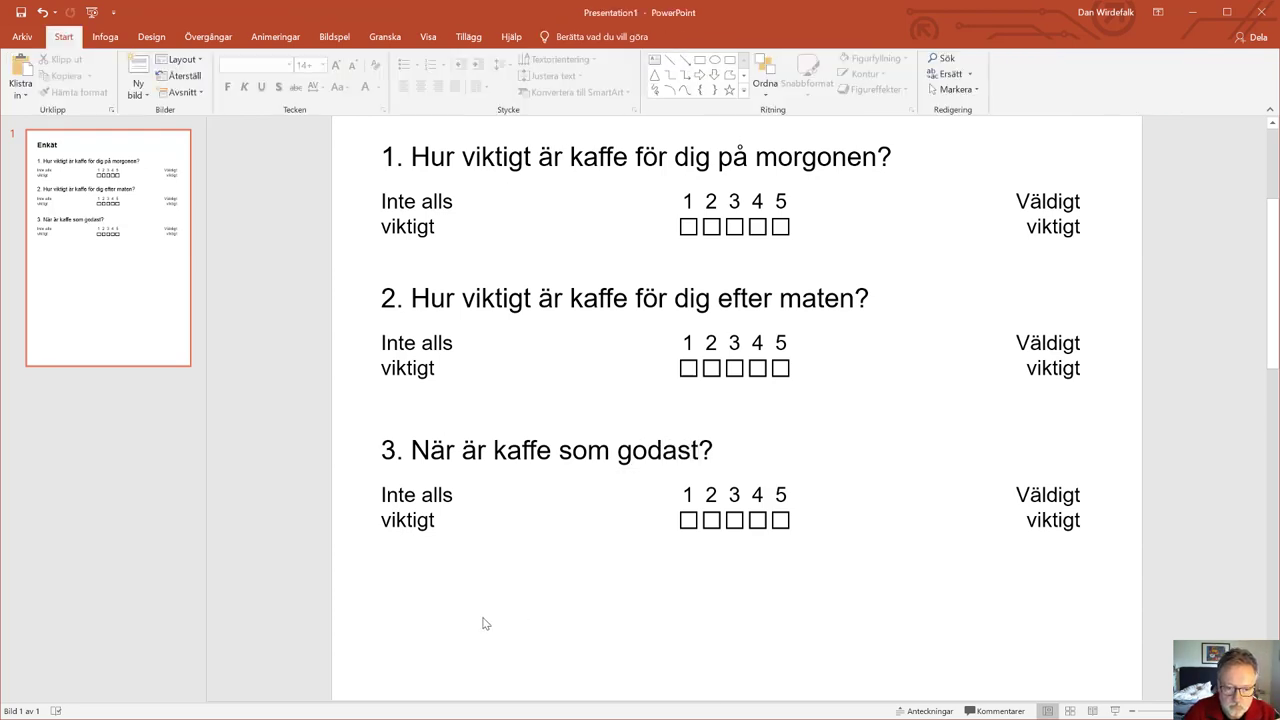
Widen question 3's 'Inte alls viktigt' label box to about 6.31 cm
click(408, 494)
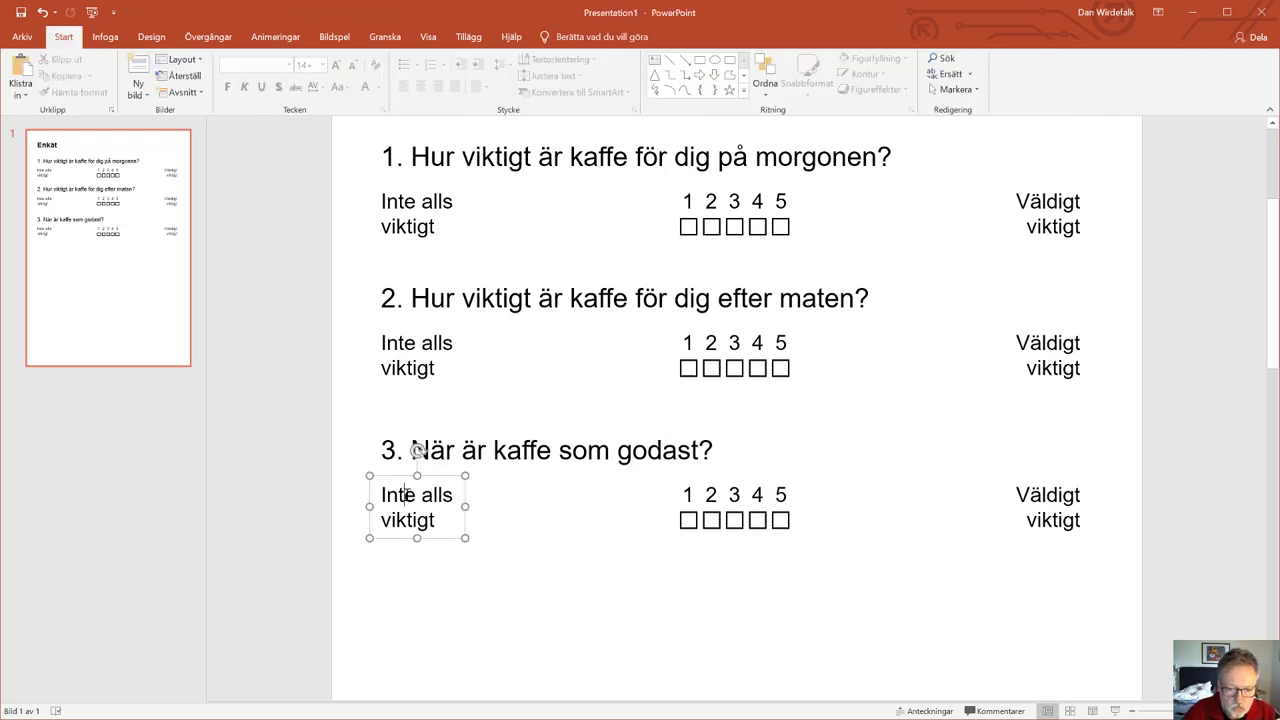
drag(402, 492, 638, 507)
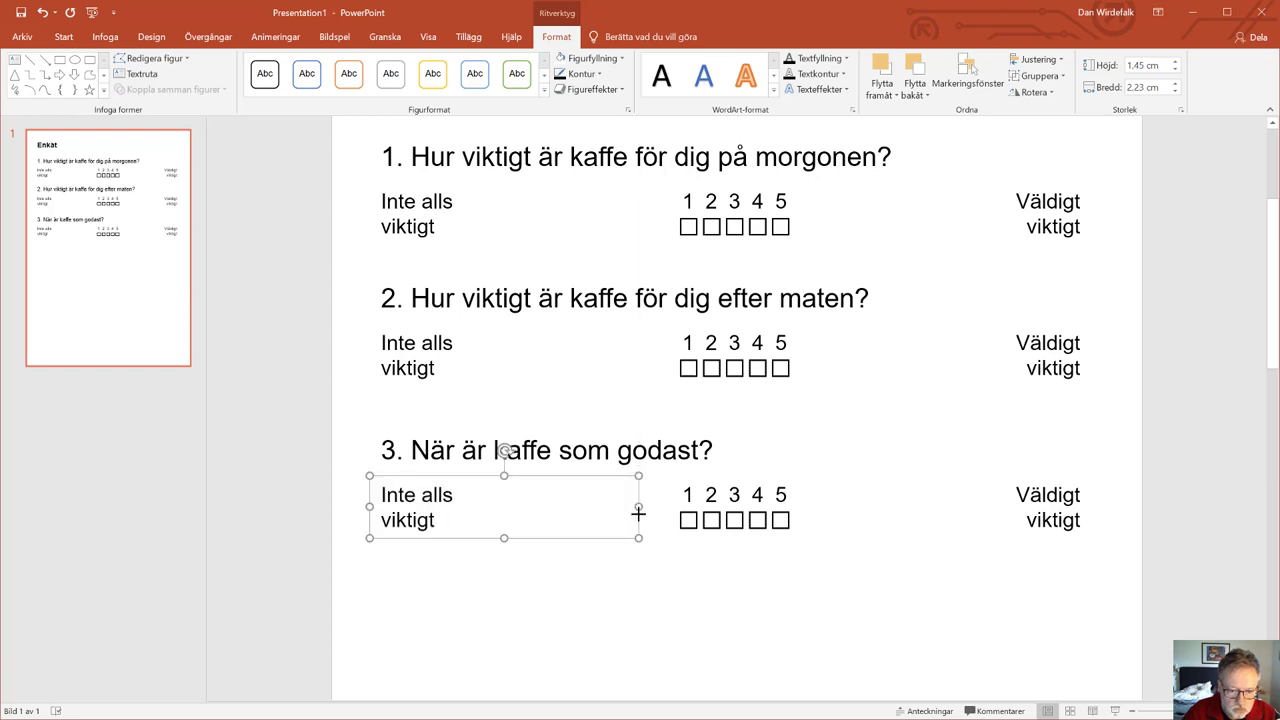
drag(448, 520, 303, 492)
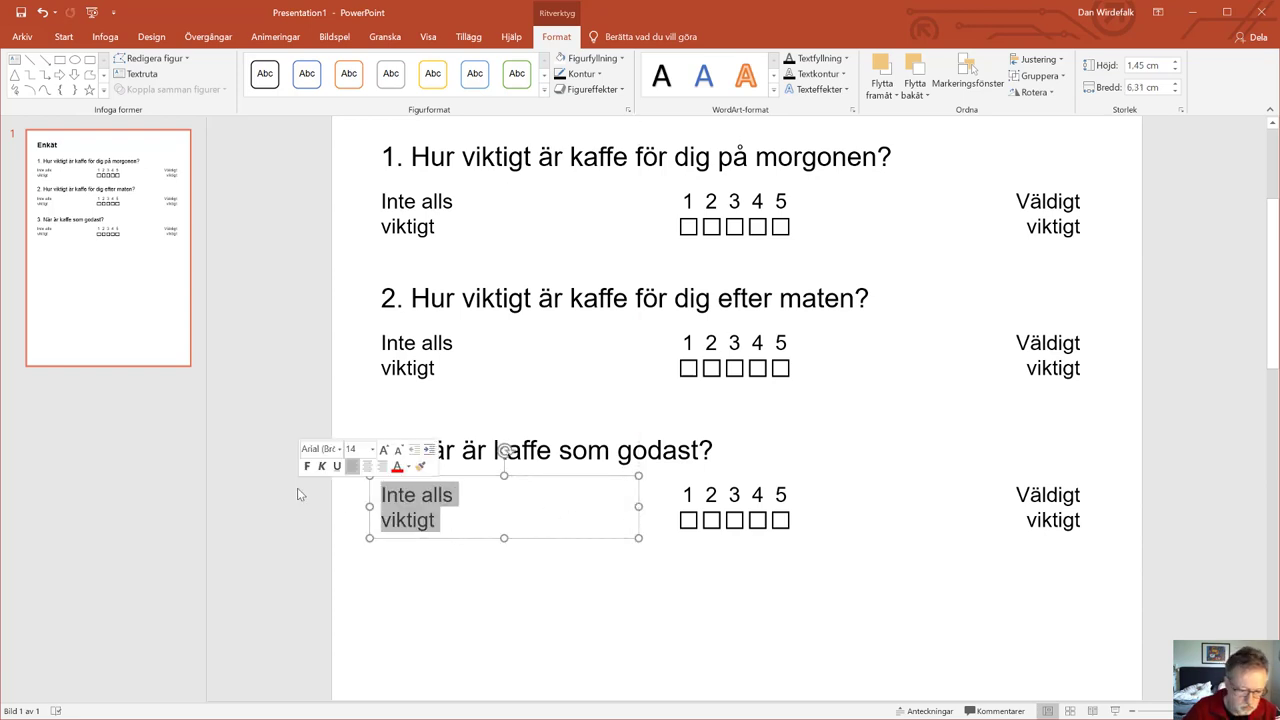
Fill the label with five lines: På morgonen, På förmiddagen, Vid lunch, På eftermiddagen, Vid kvällstid
text(På)
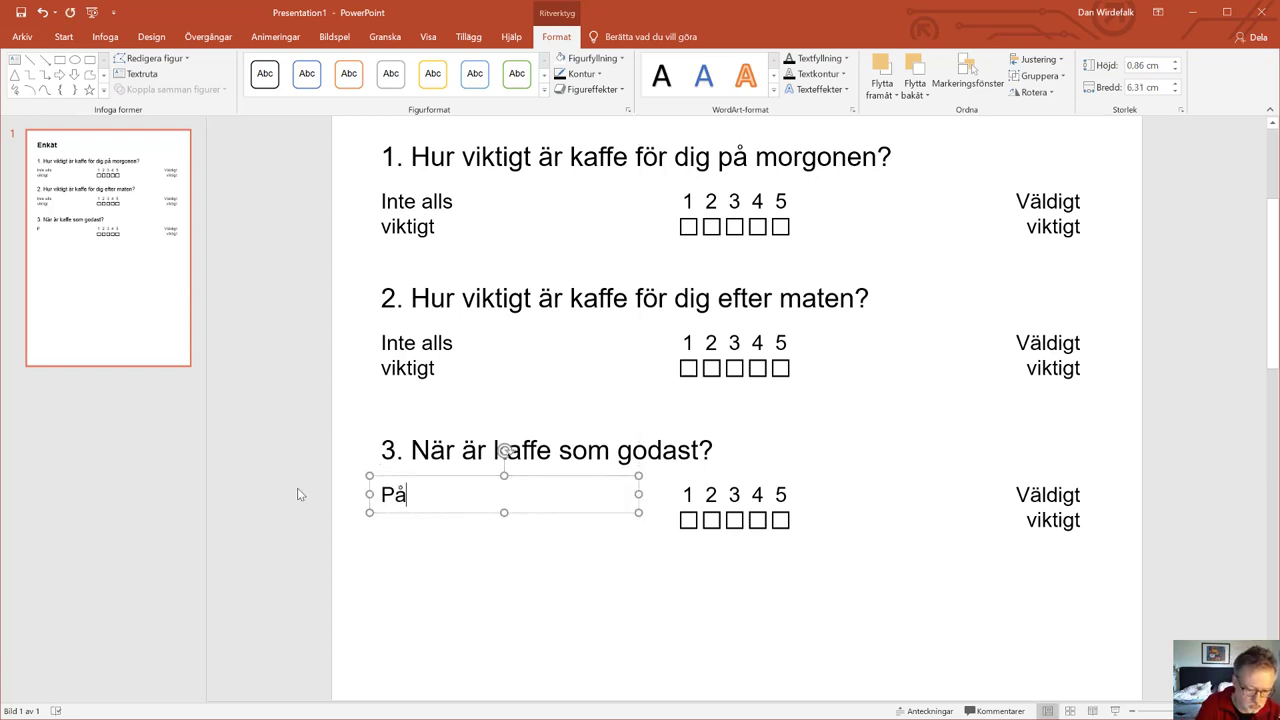
text( morgonen)
key(Return)
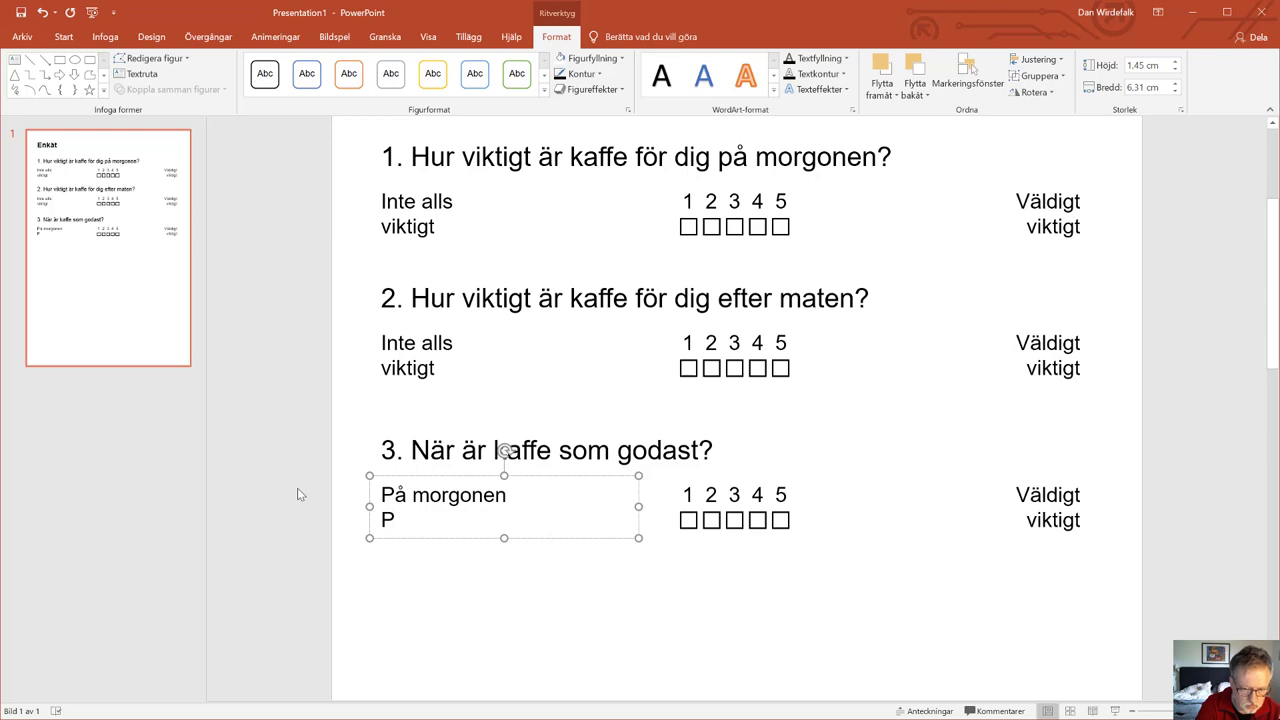
text(å f)
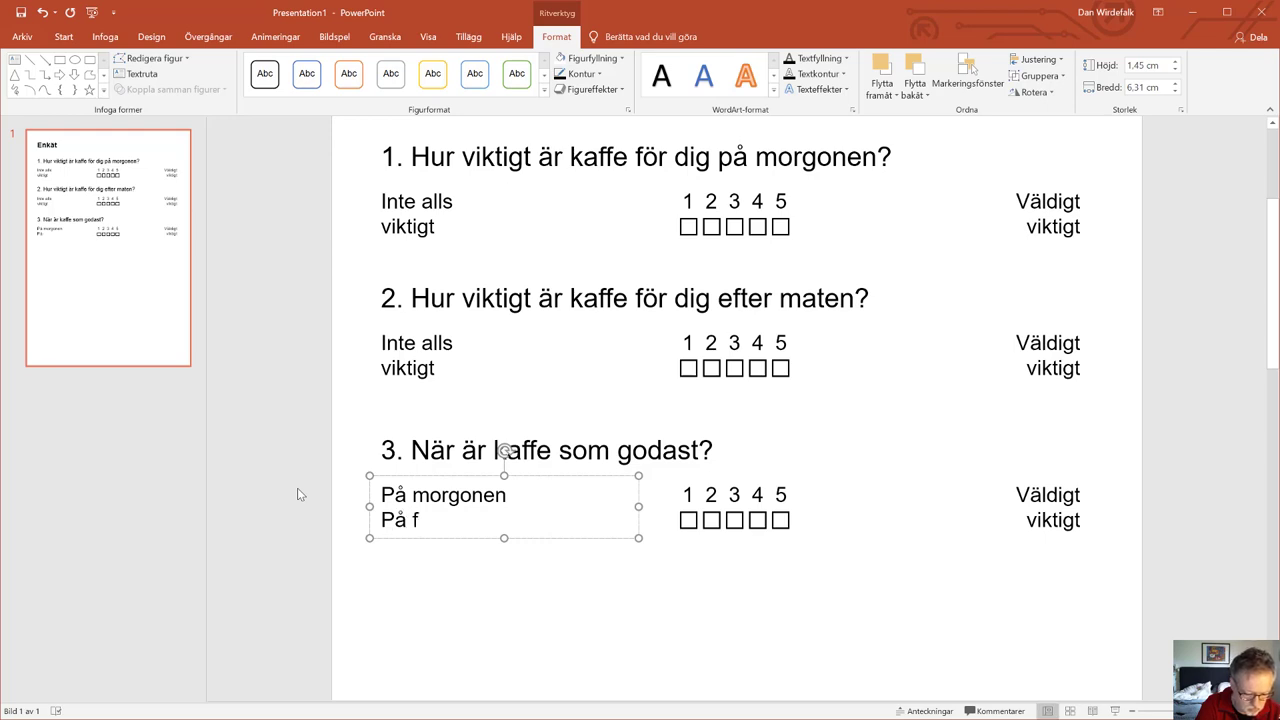
text(örmiddagenn)
key(BackSpace)
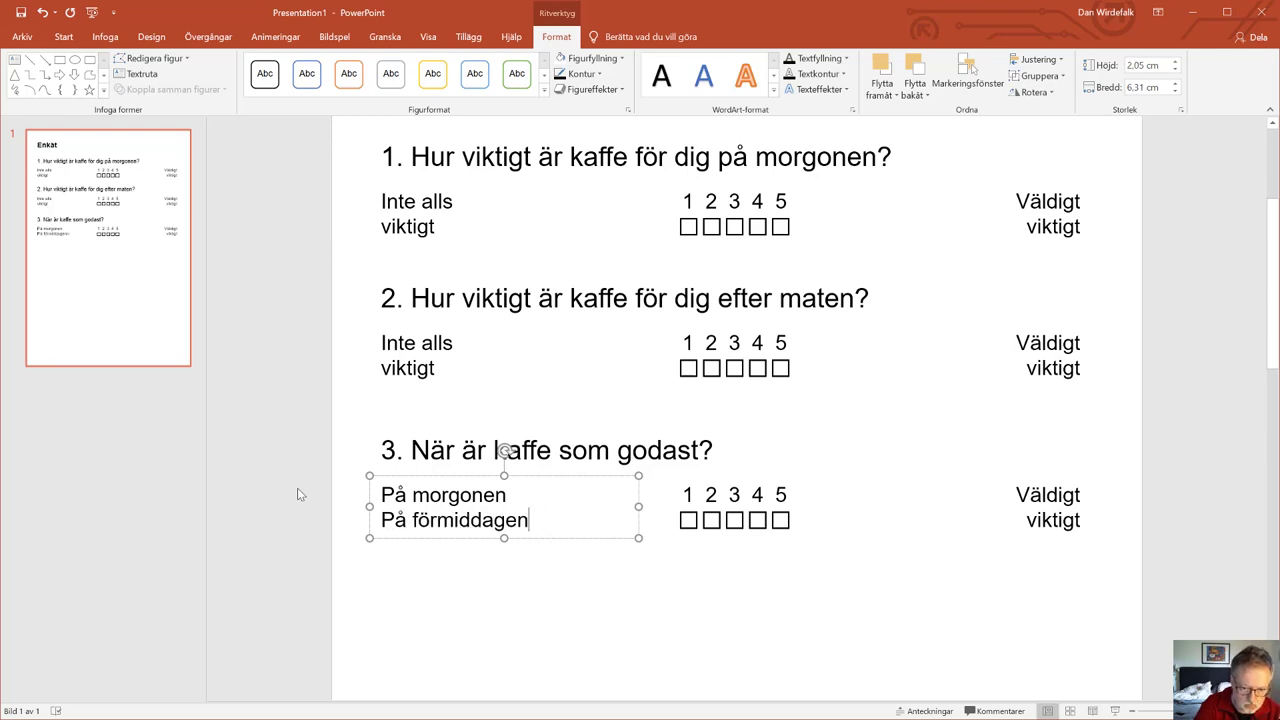
key(Return)
text(Vid l)
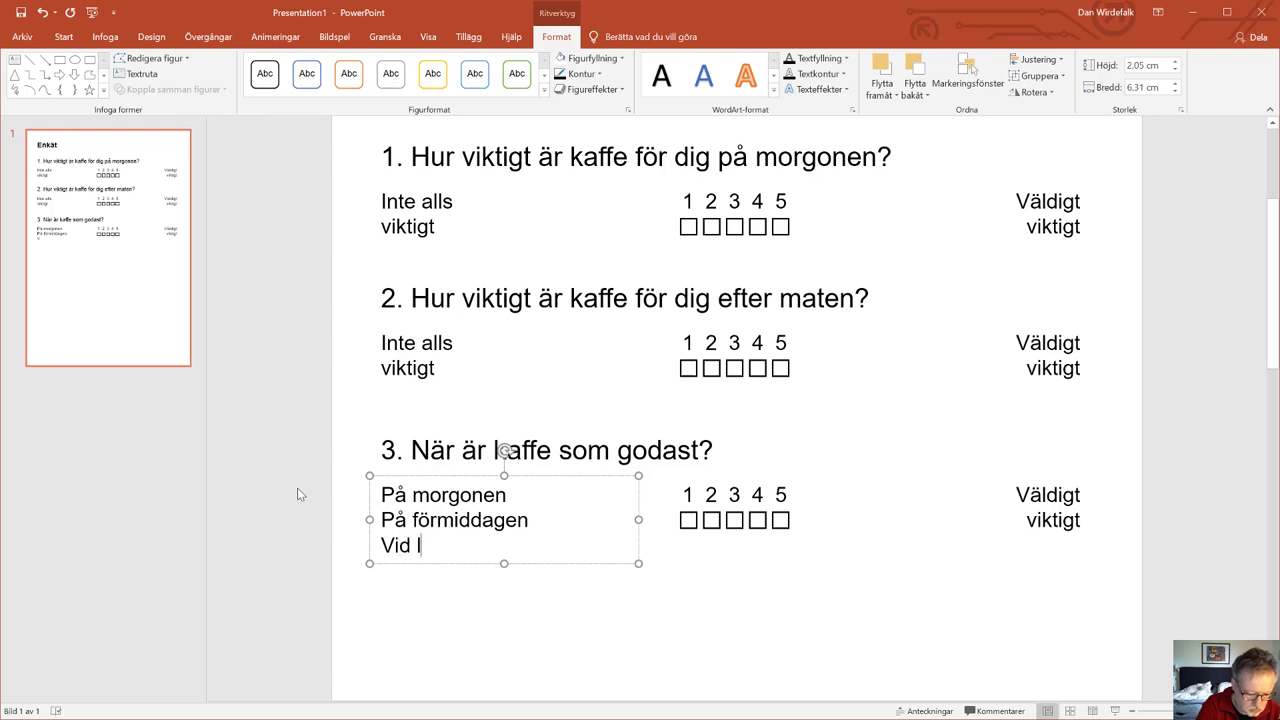
text(unch)
key(Return)
text(På)
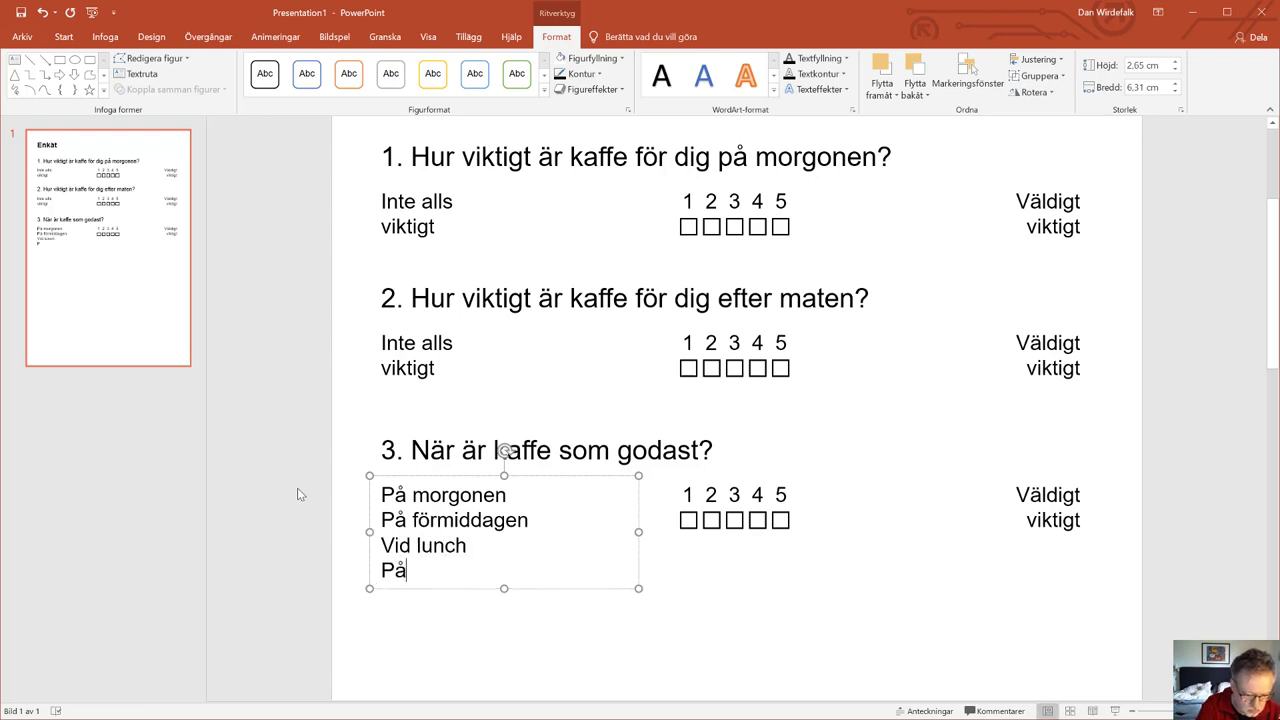
text( eftermi)
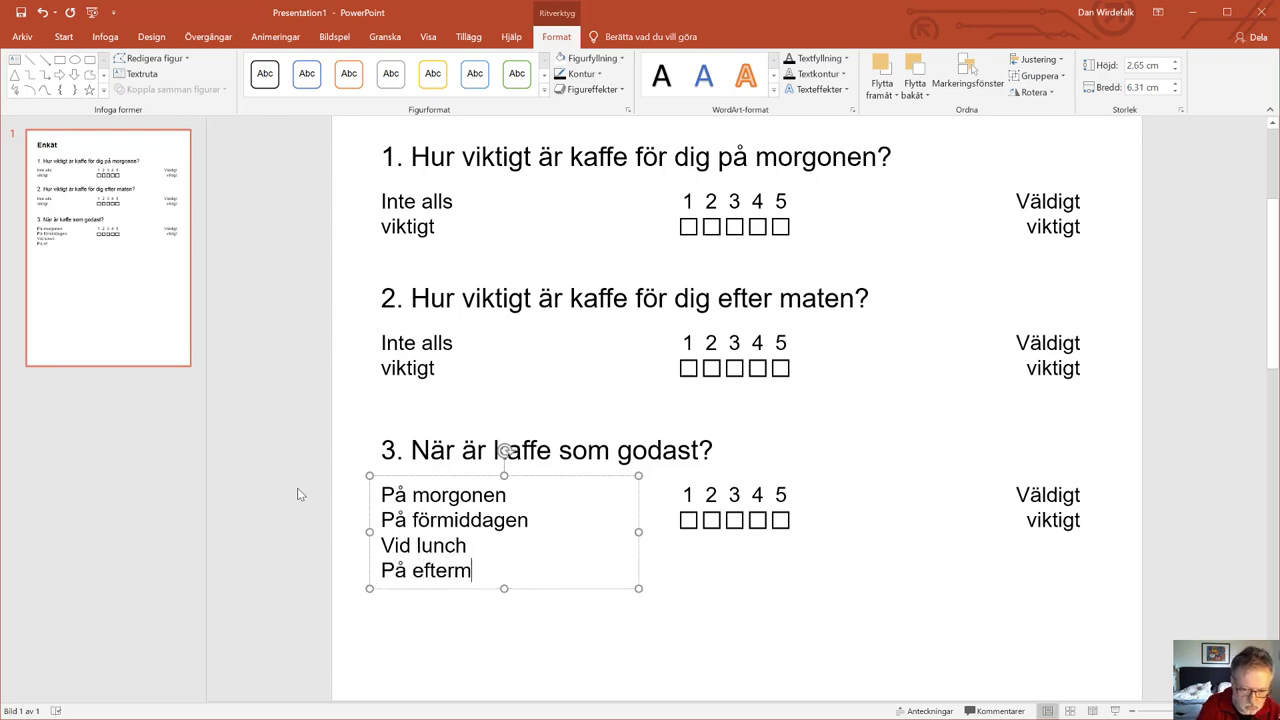
text(ddagen)
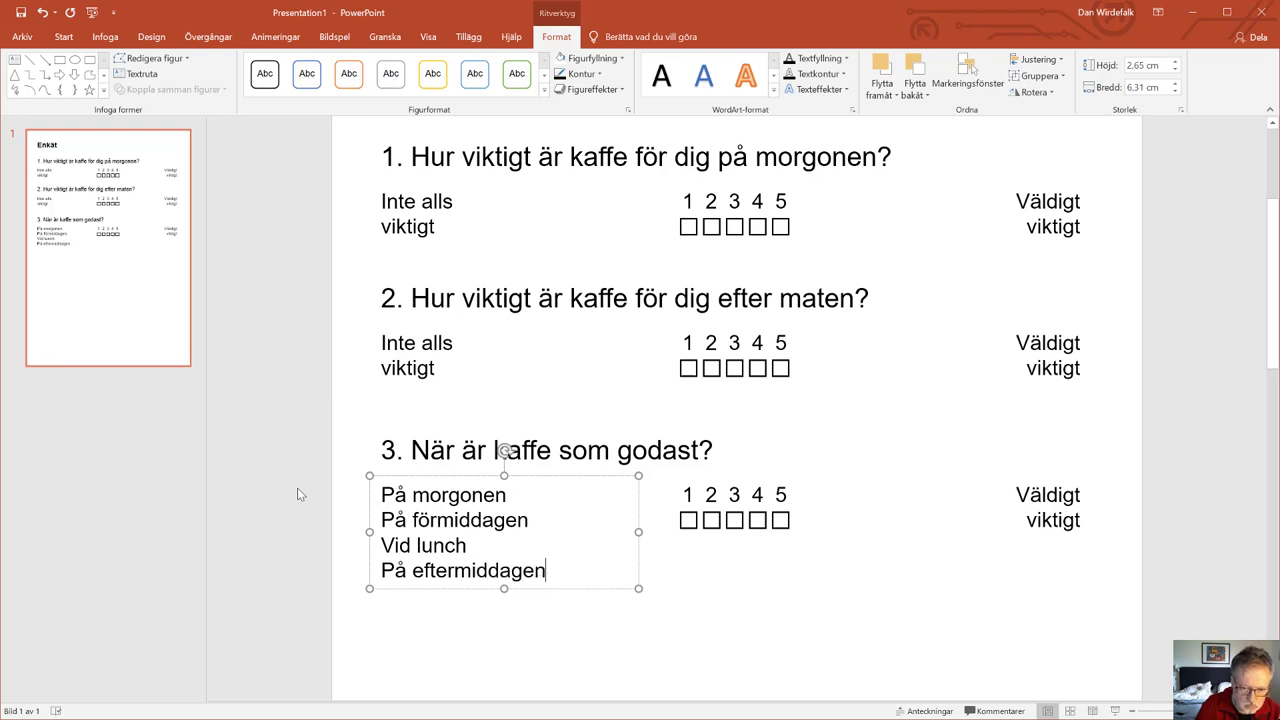
key(Return)
text(Vid)
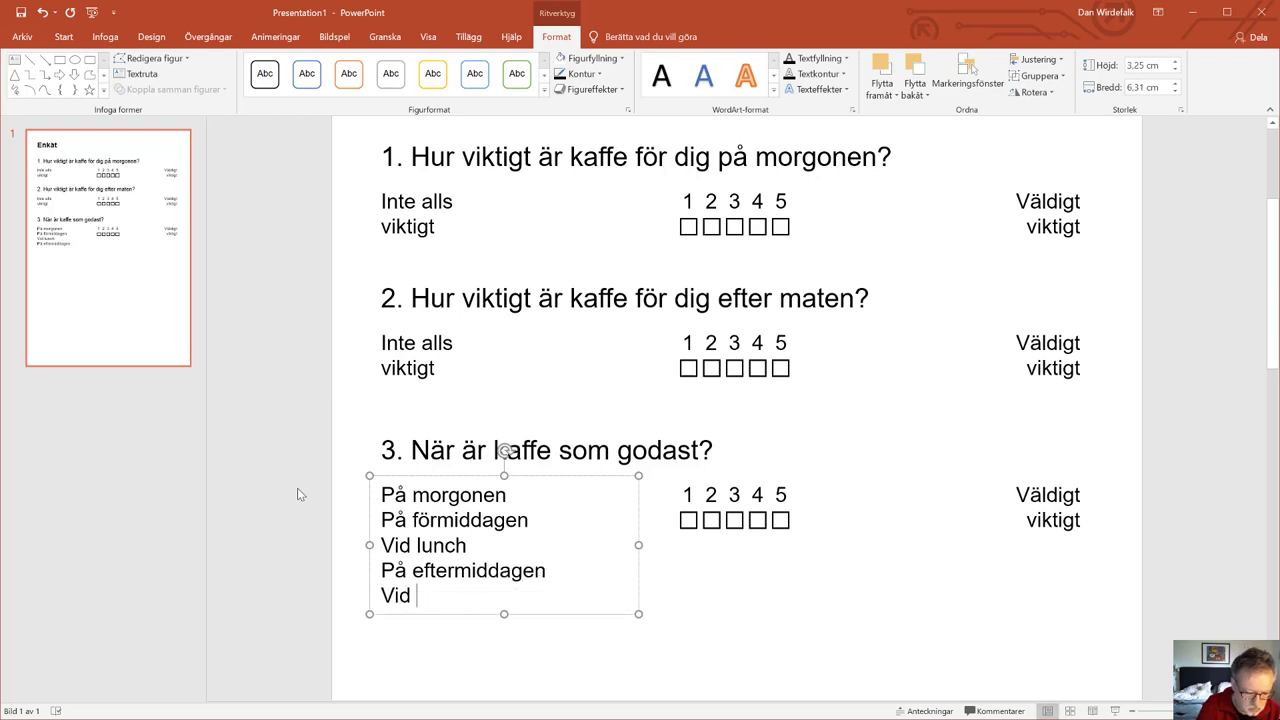
text( kvällstid)
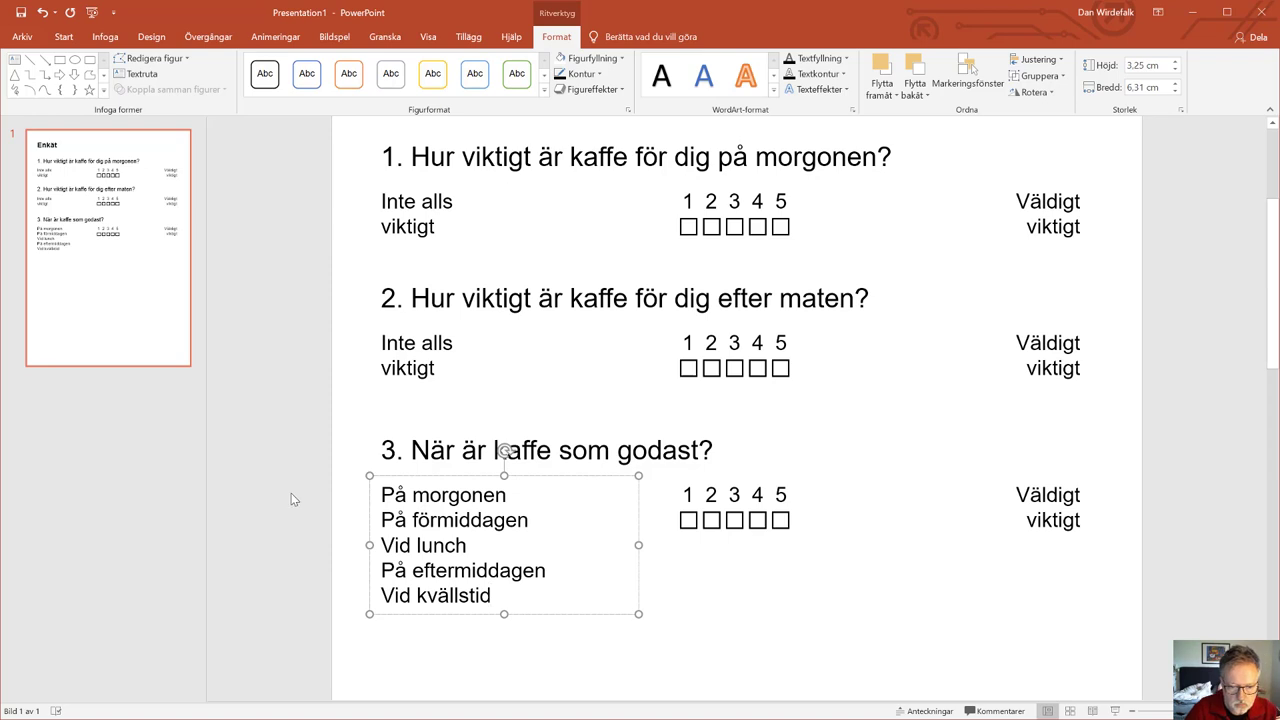
click(503, 647)
click(434, 488)
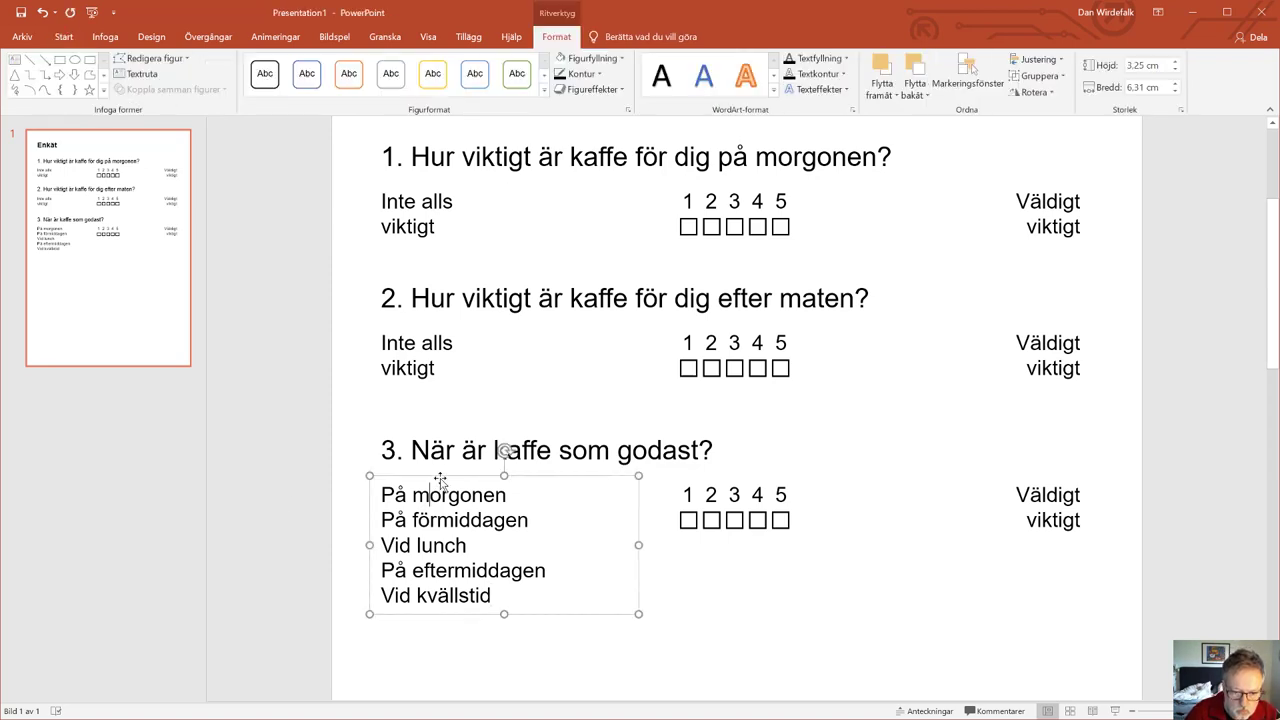
Shift question 3's answer list right and move the first checkbox beside 'På morgonen'
click(443, 477)
drag(443, 477, 464, 477)
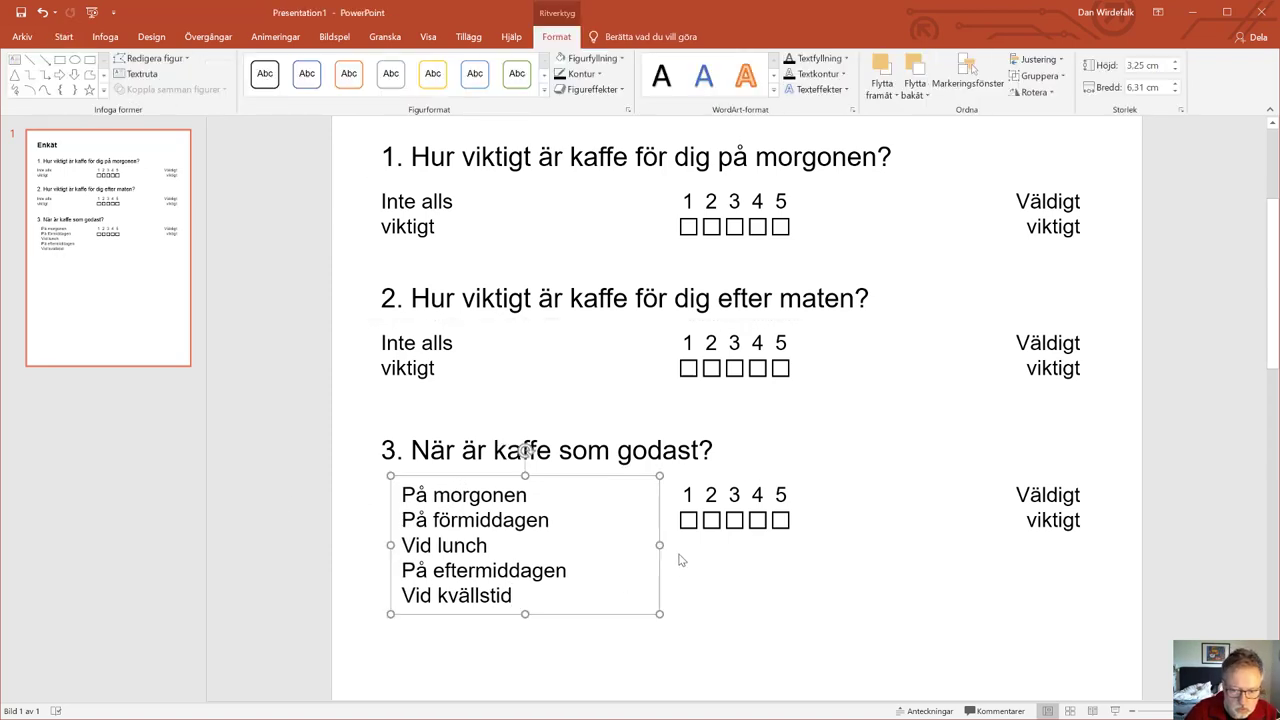
click(688, 520)
mouse_move(688, 520)
mouse_down()
mouse_move(393, 479)
mouse_move(386, 490)
mouse_up()
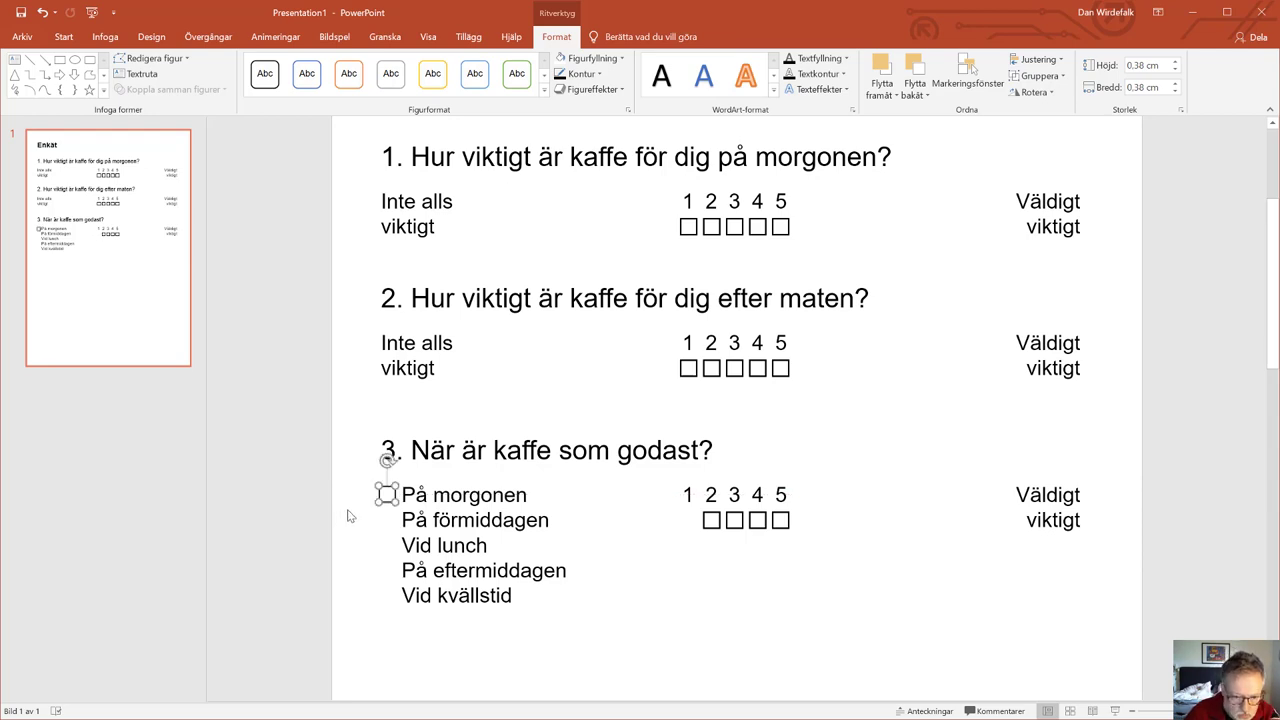
click(344, 517)
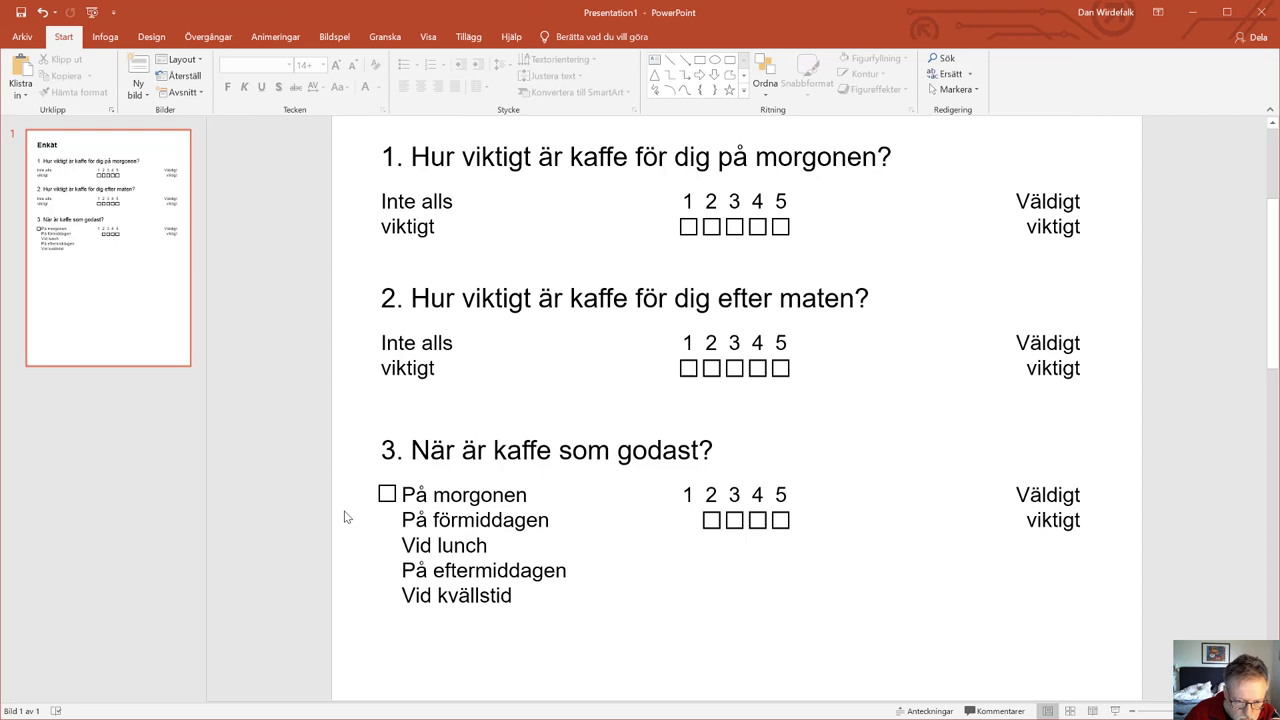
Nudge question 3's answer list slightly further right to make room for the checkboxes
click(463, 494)
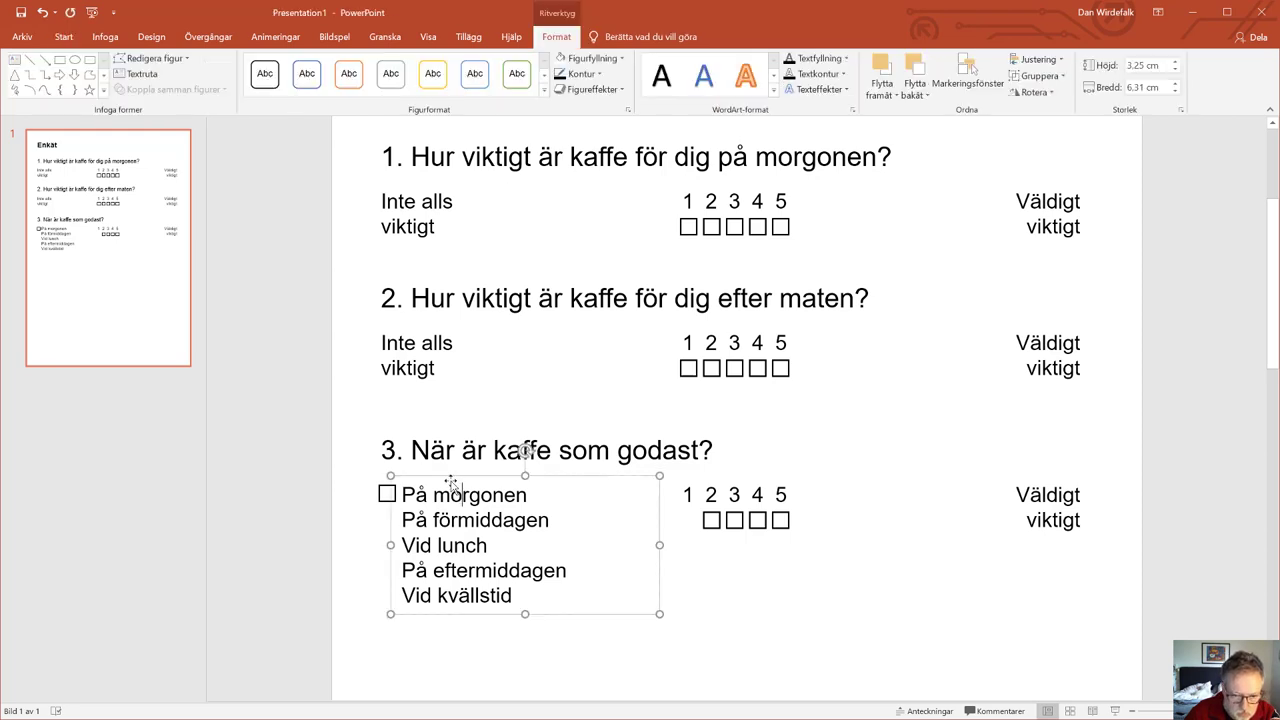
drag(452, 477, 453, 477)
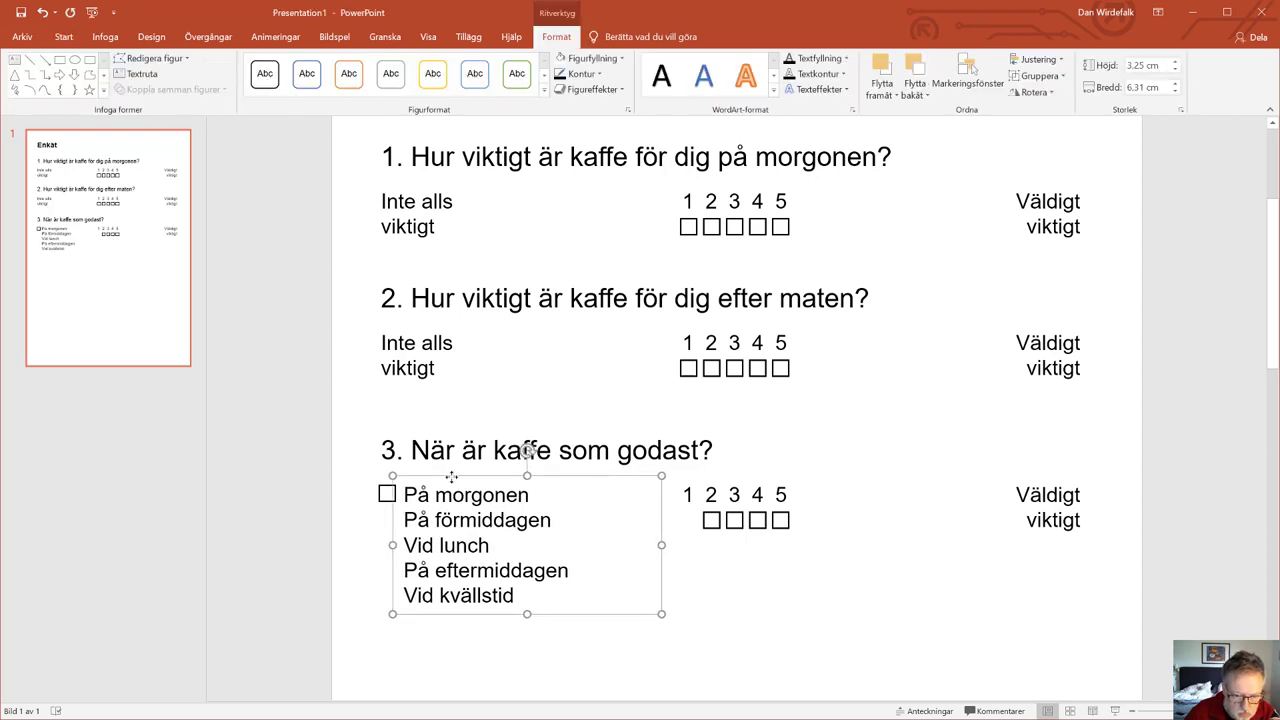
click(741, 594)
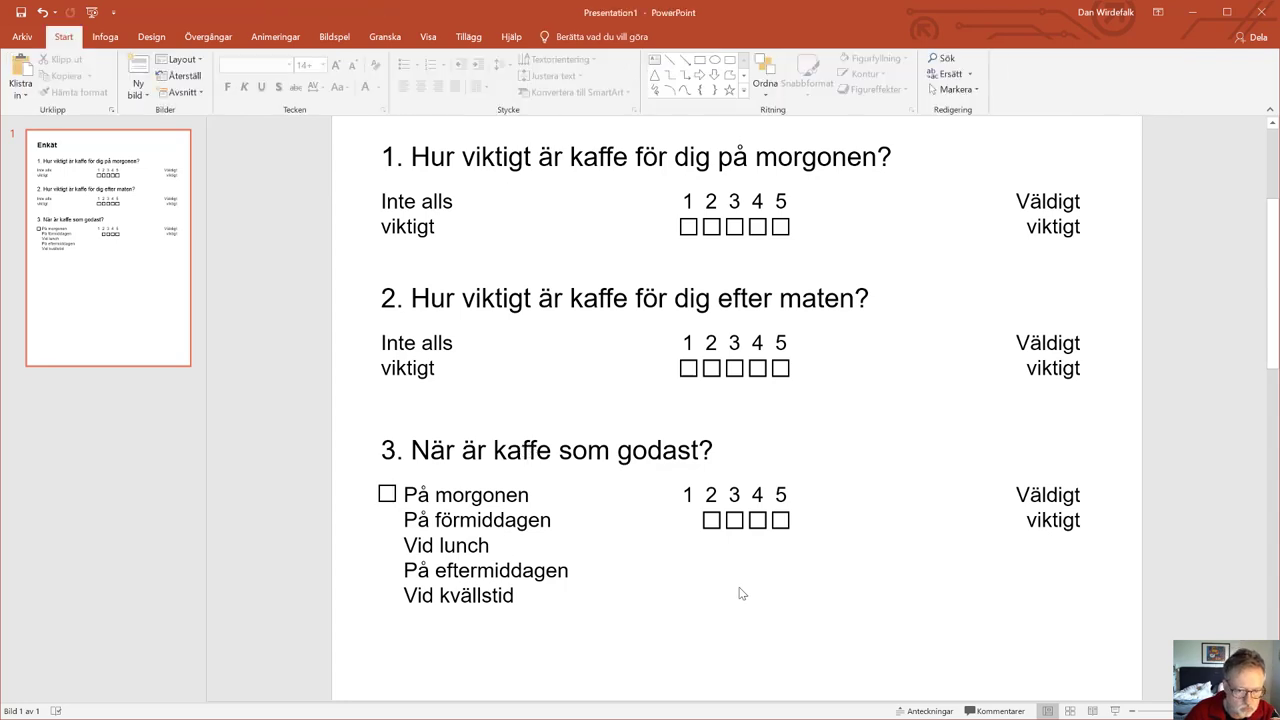
click(388, 488)
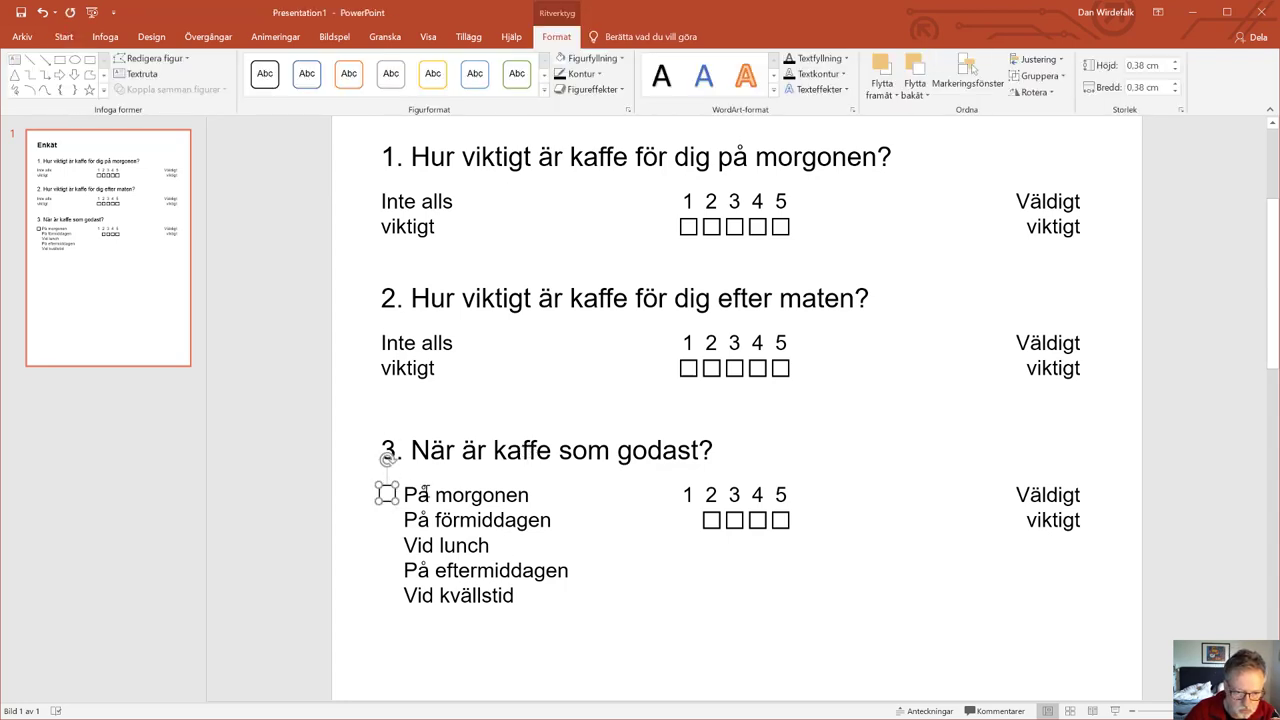
click(463, 486)
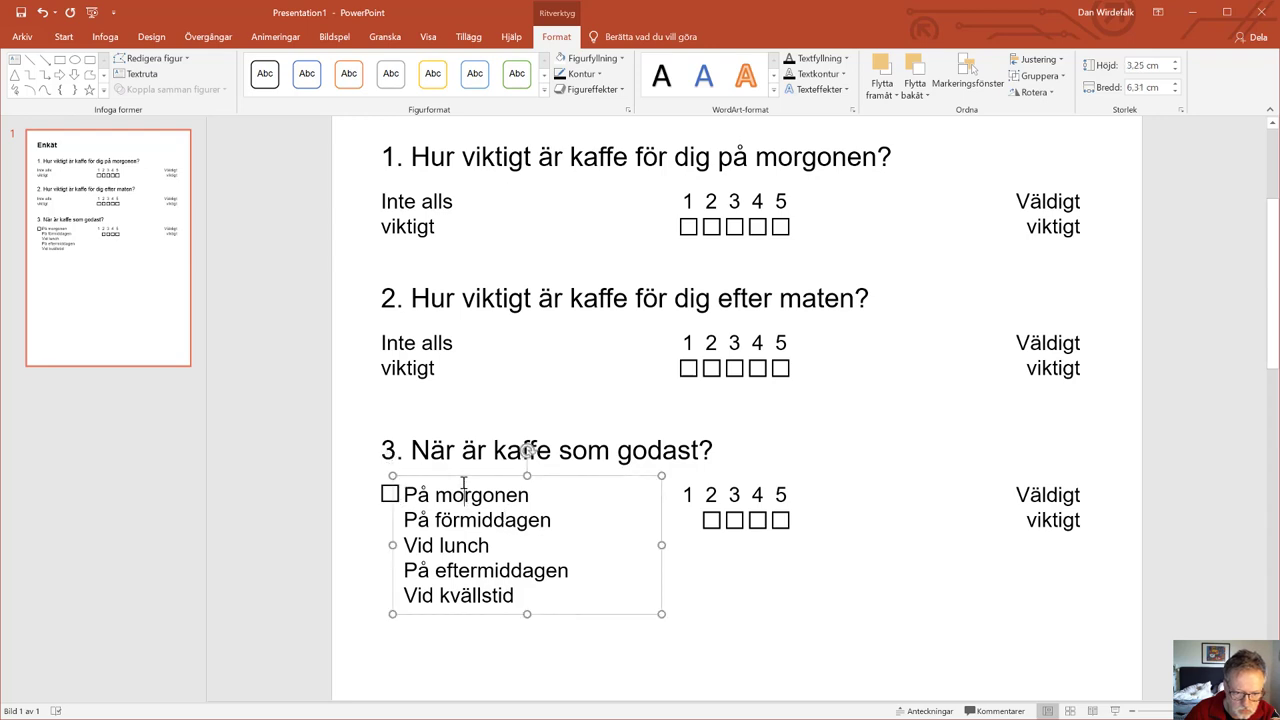
key(Right)
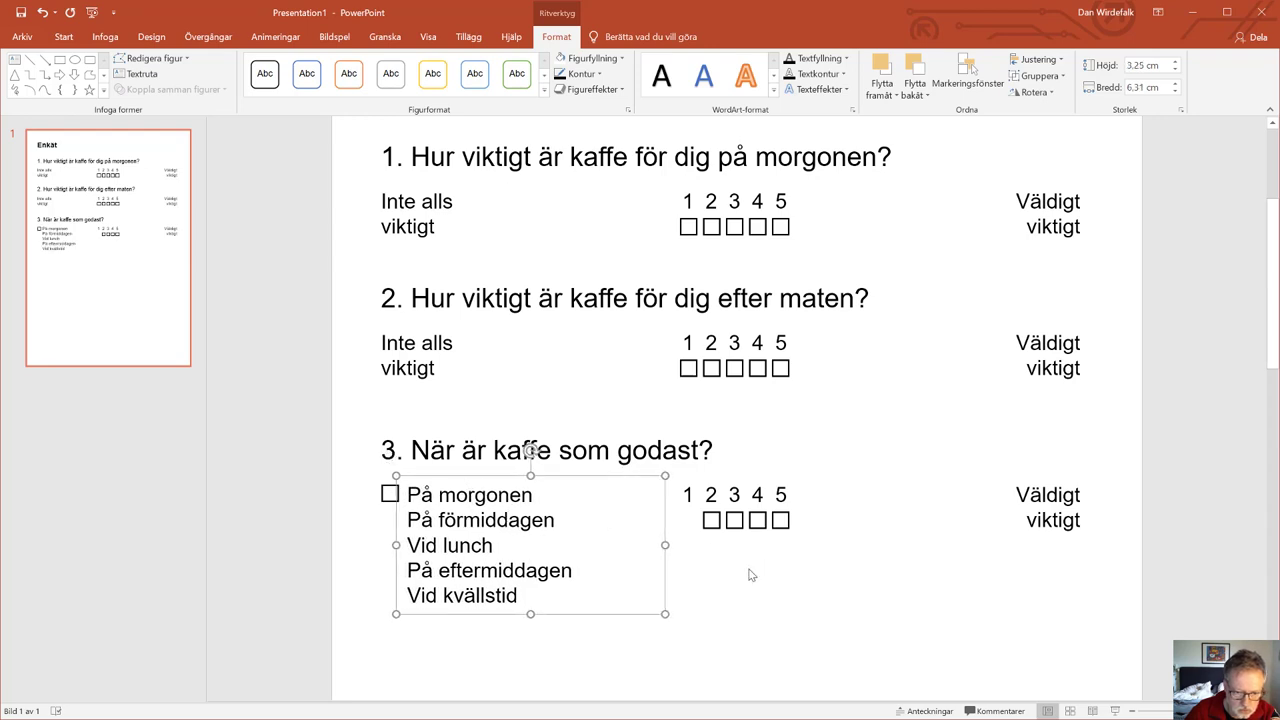
click(751, 575)
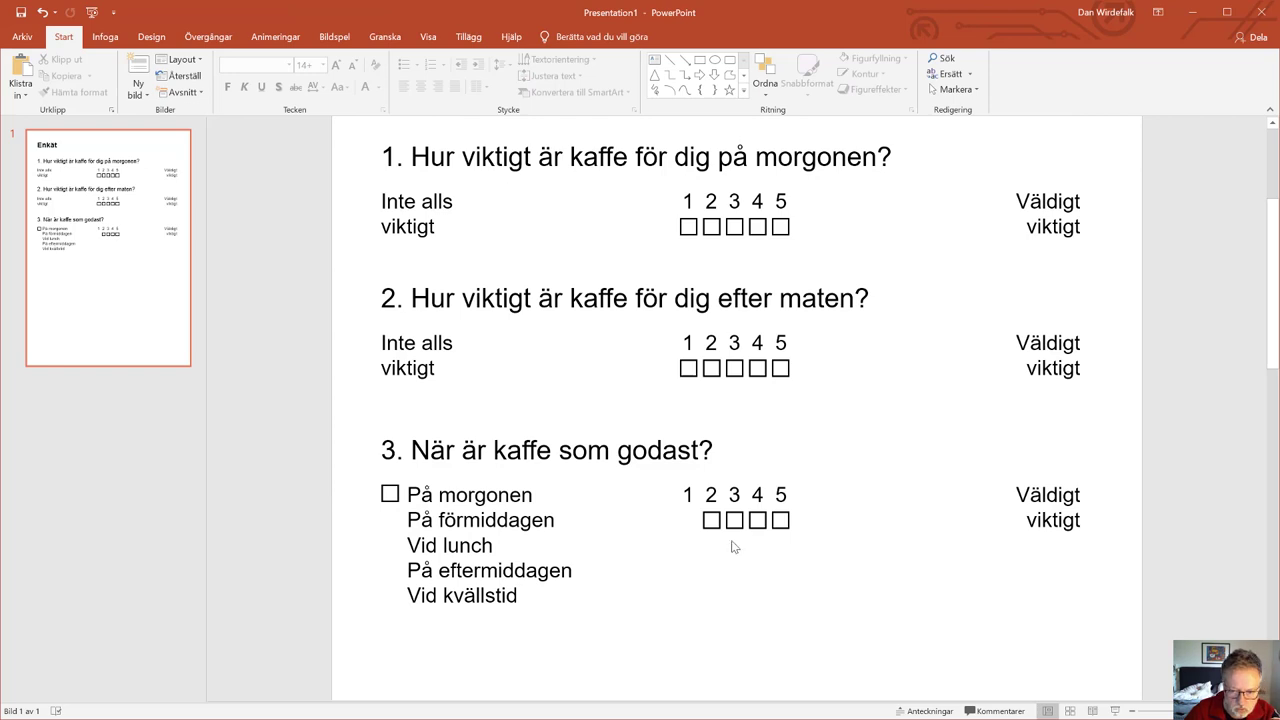
Place checkboxes beside Vid kvällstid, På förmiddagen, Vid lunch and På eftermiddagen, then select all five
drag(713, 522, 393, 594)
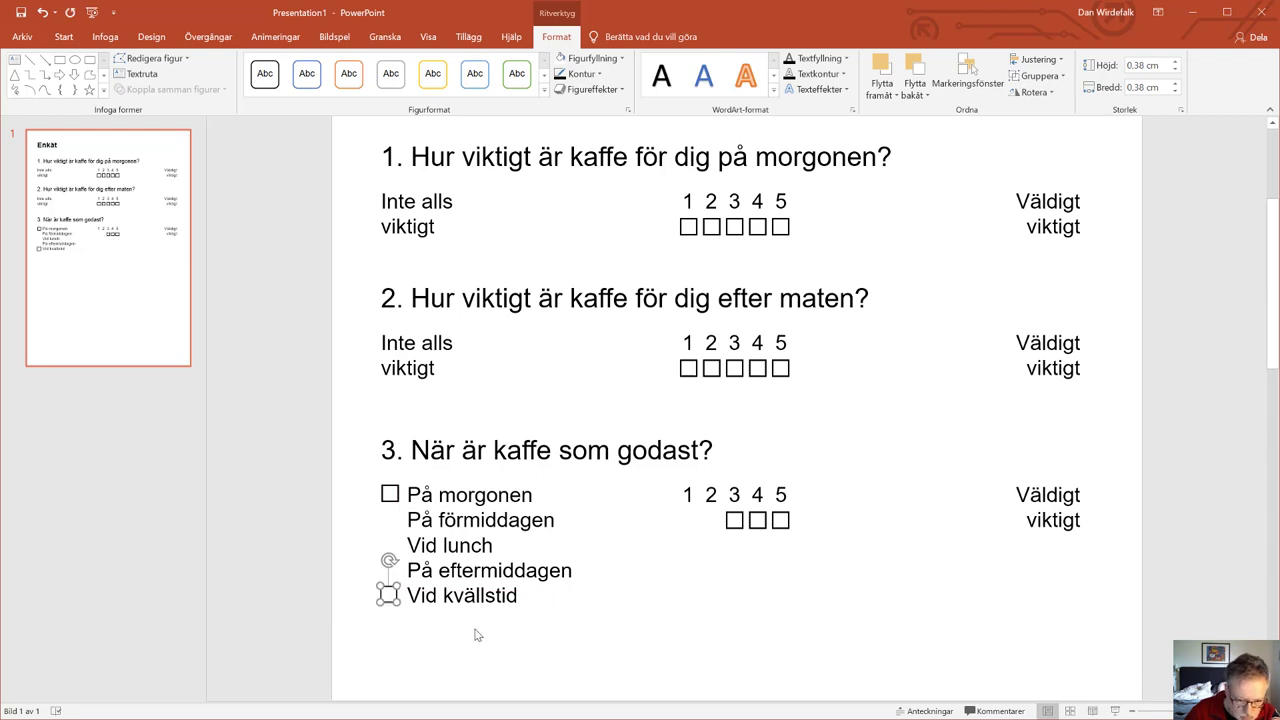
click(435, 638)
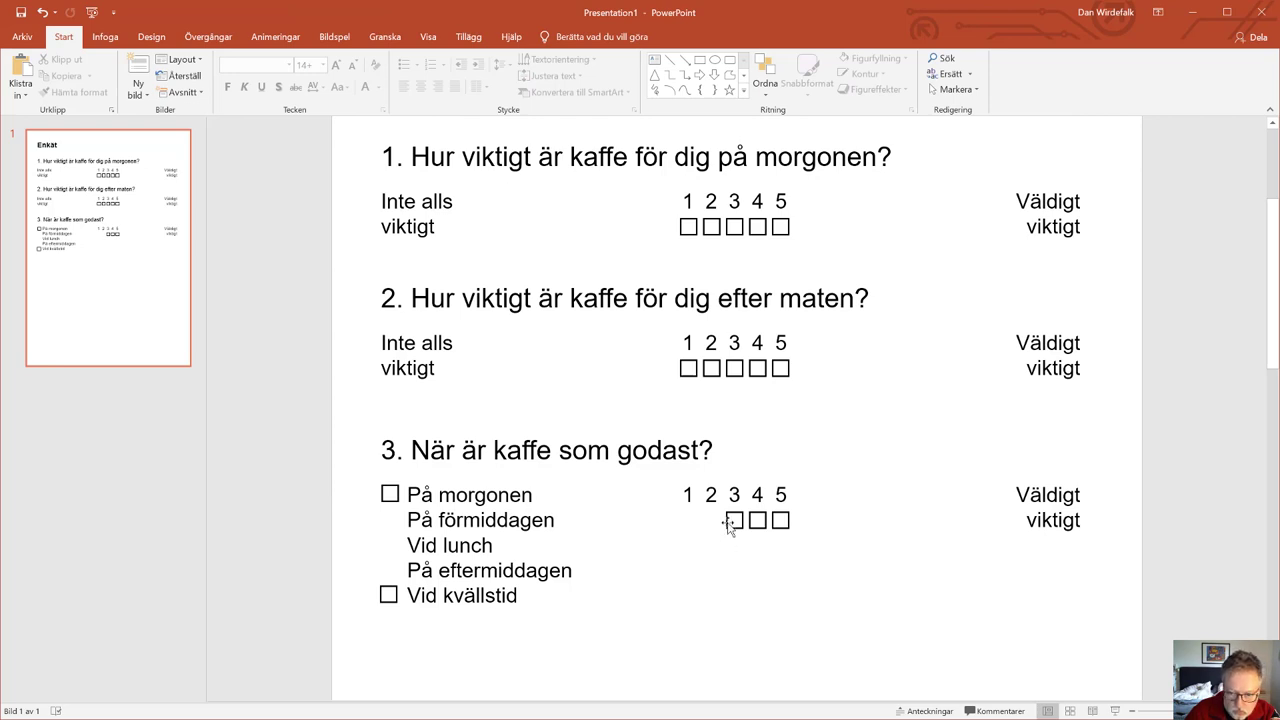
drag(733, 520, 386, 521)
drag(755, 521, 388, 546)
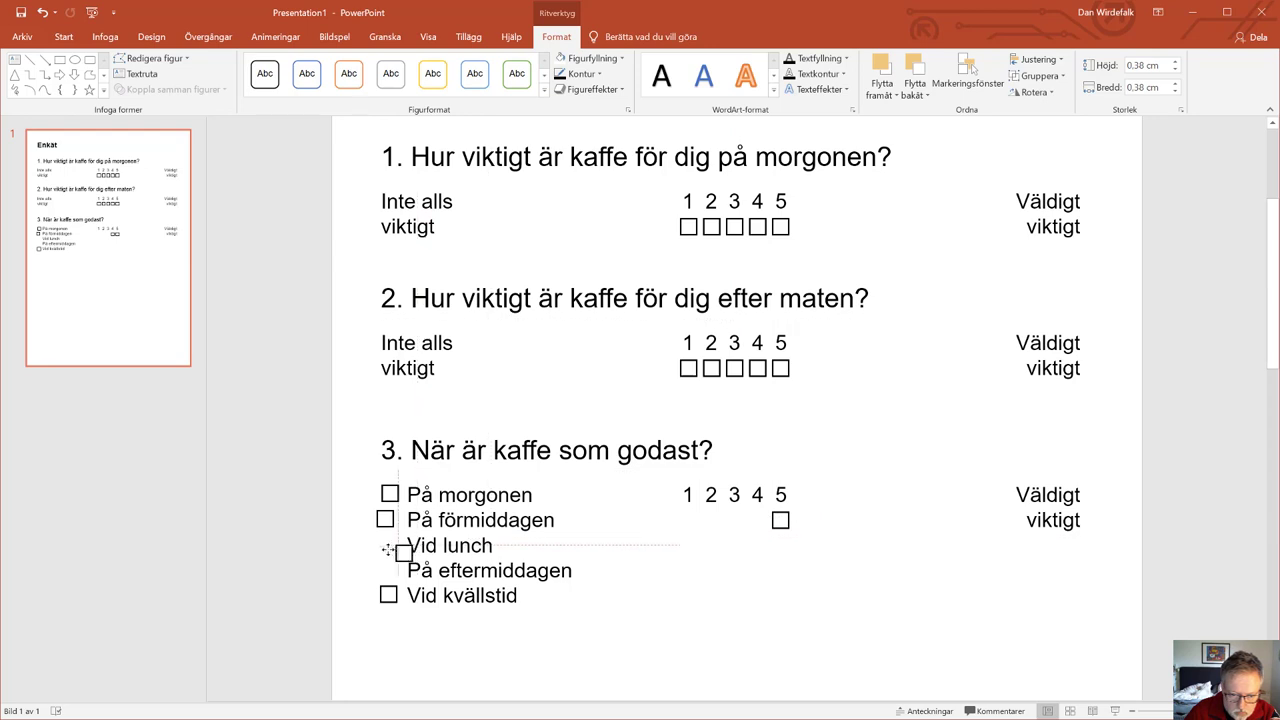
drag(778, 518, 382, 570)
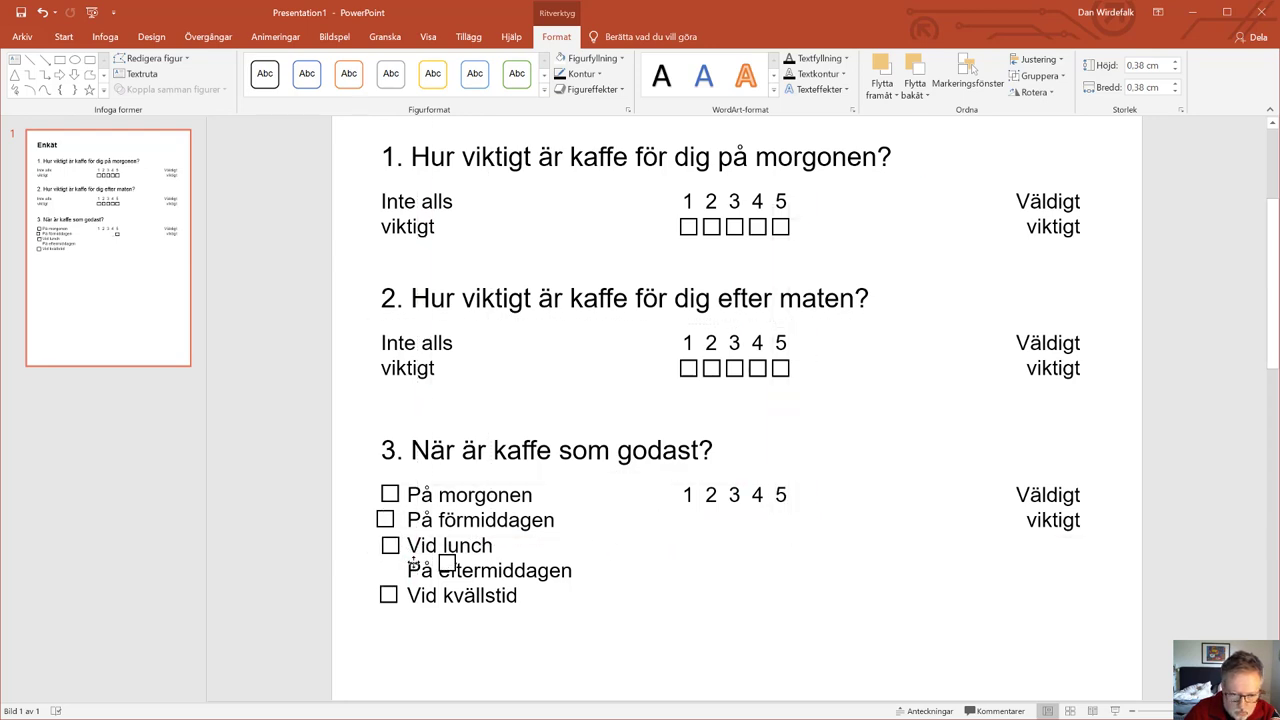
drag(352, 463, 421, 645)
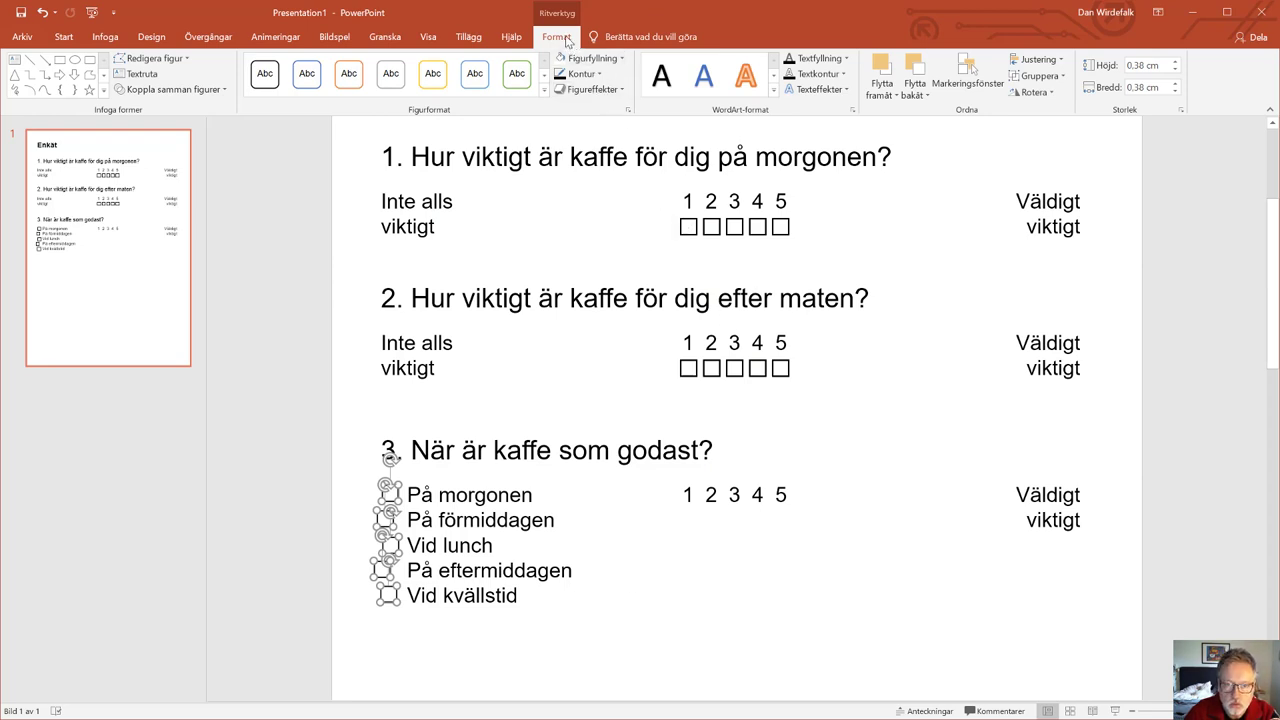
Right-align question 3's five checkboxes and distribute them evenly in a vertical column
click(1037, 60)
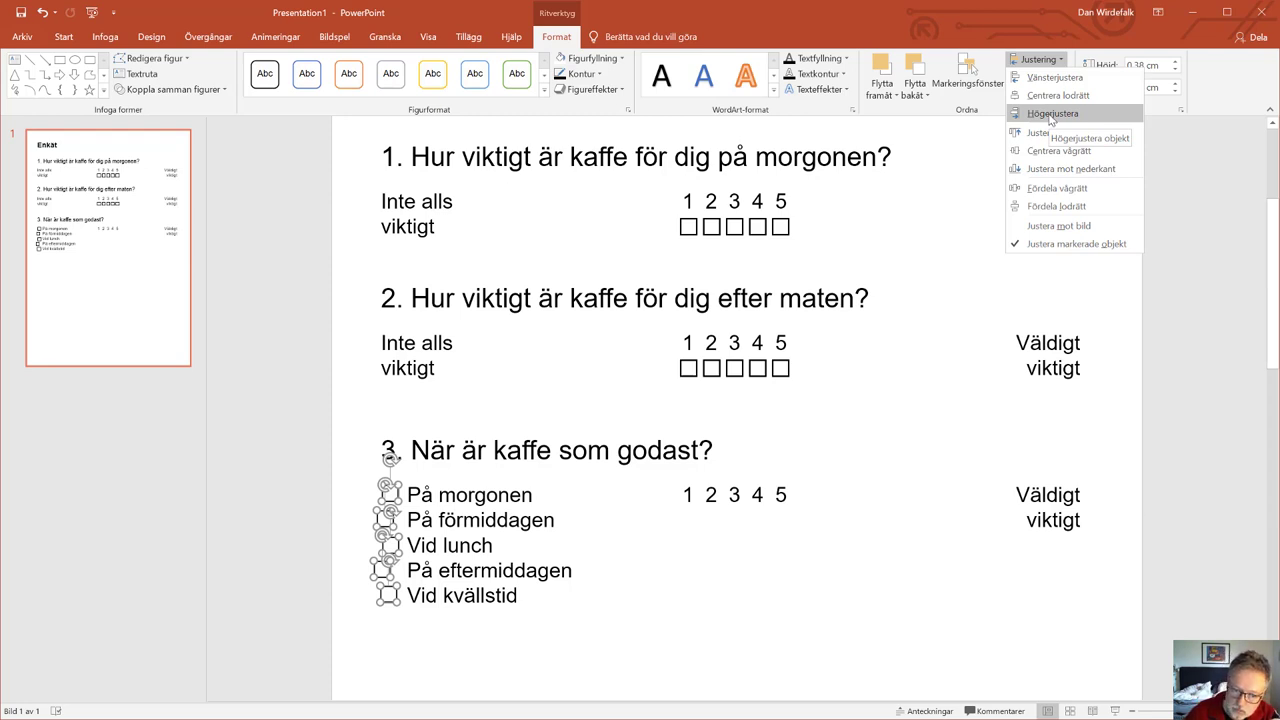
click(1051, 114)
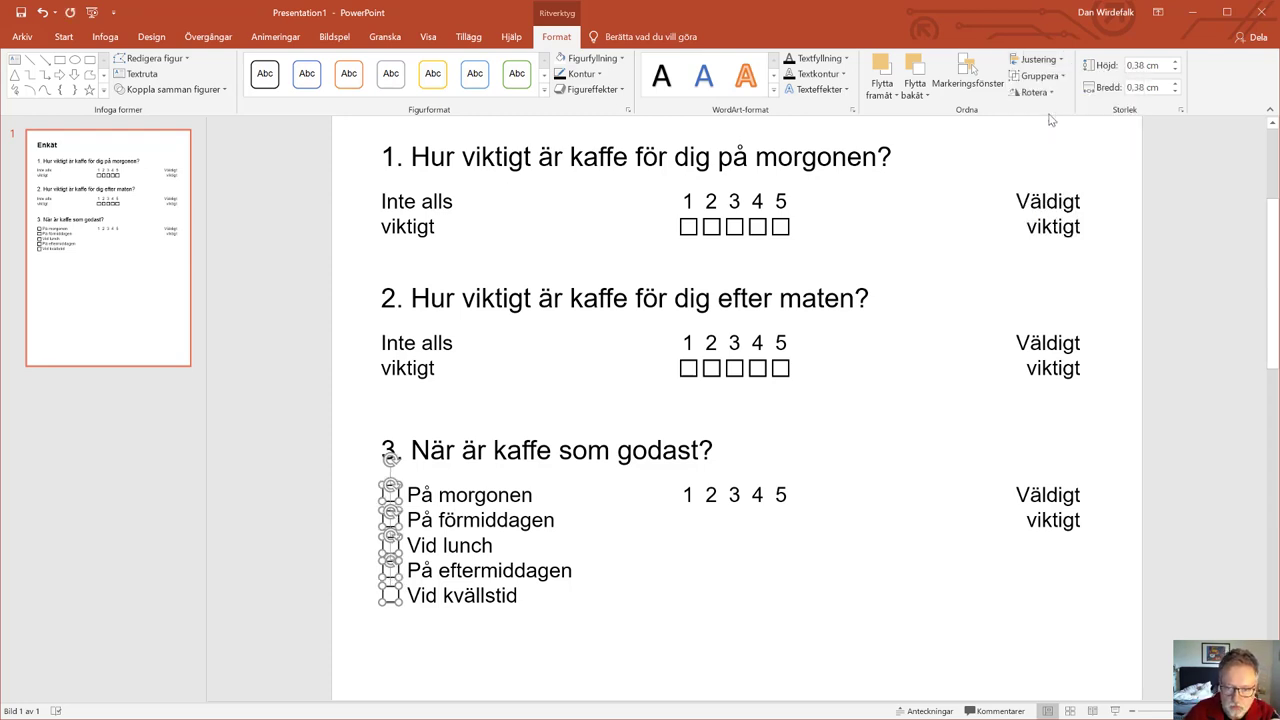
click(1050, 61)
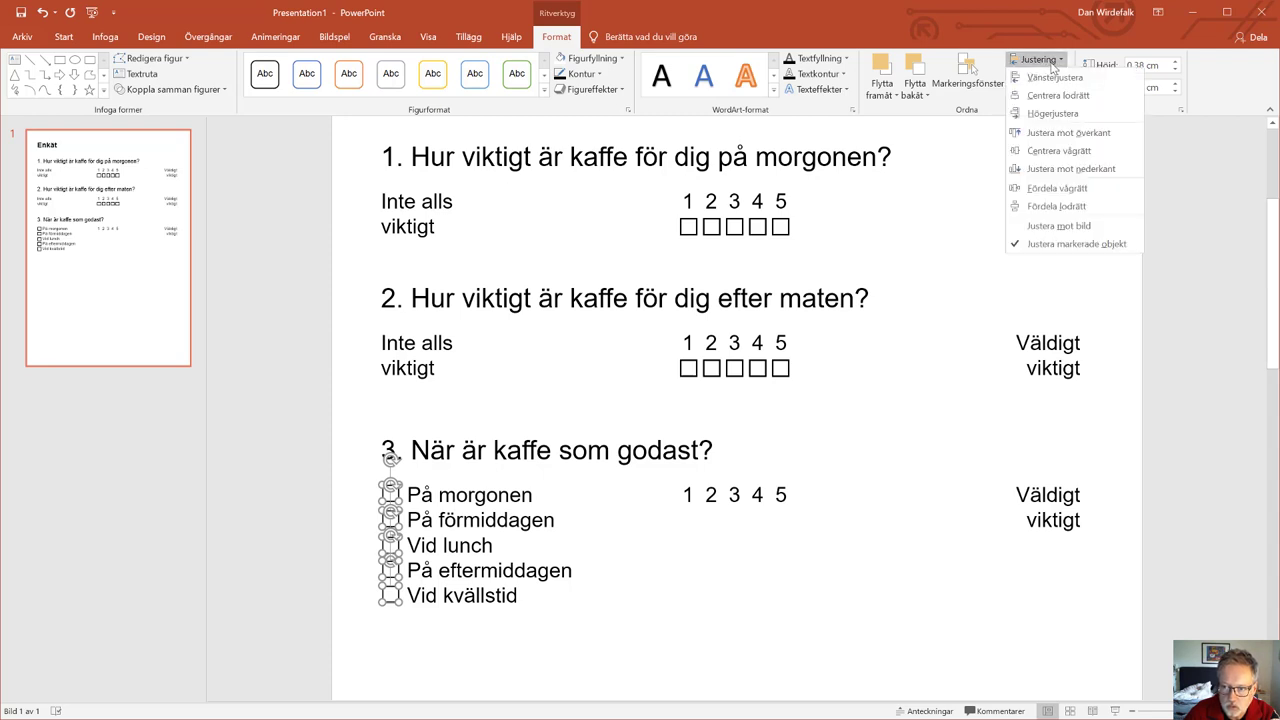
click(1043, 207)
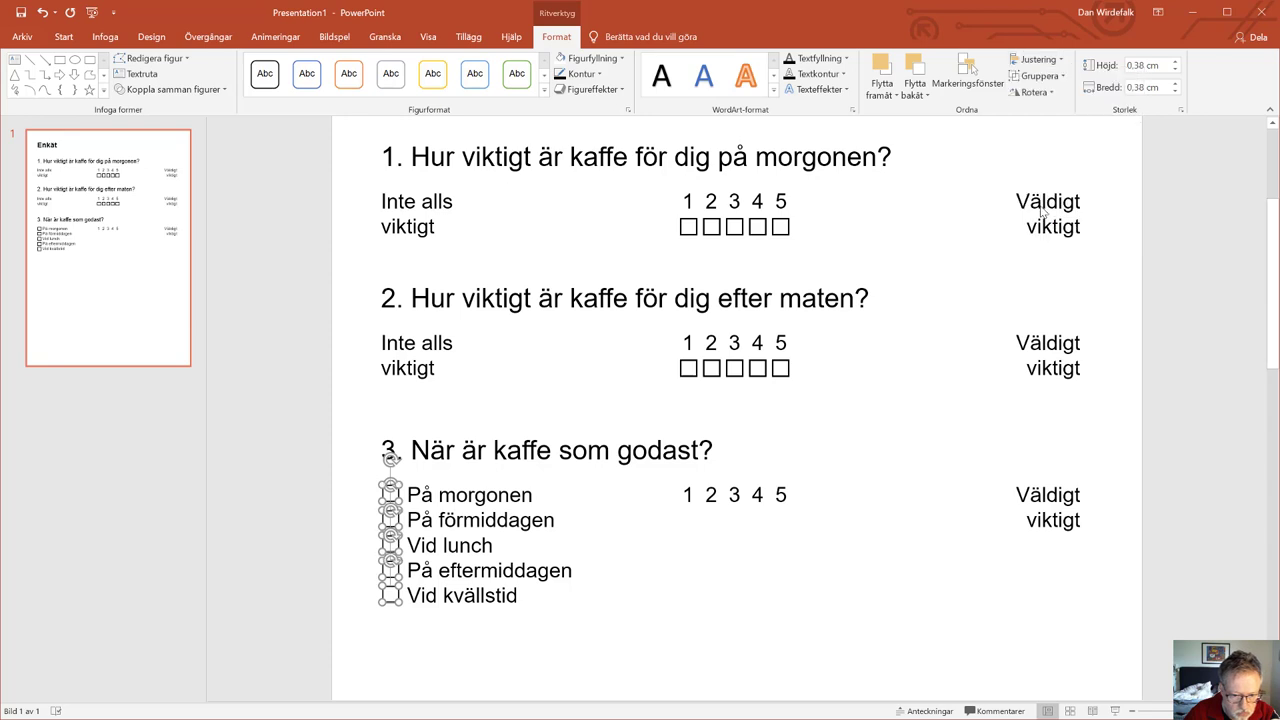
click(674, 652)
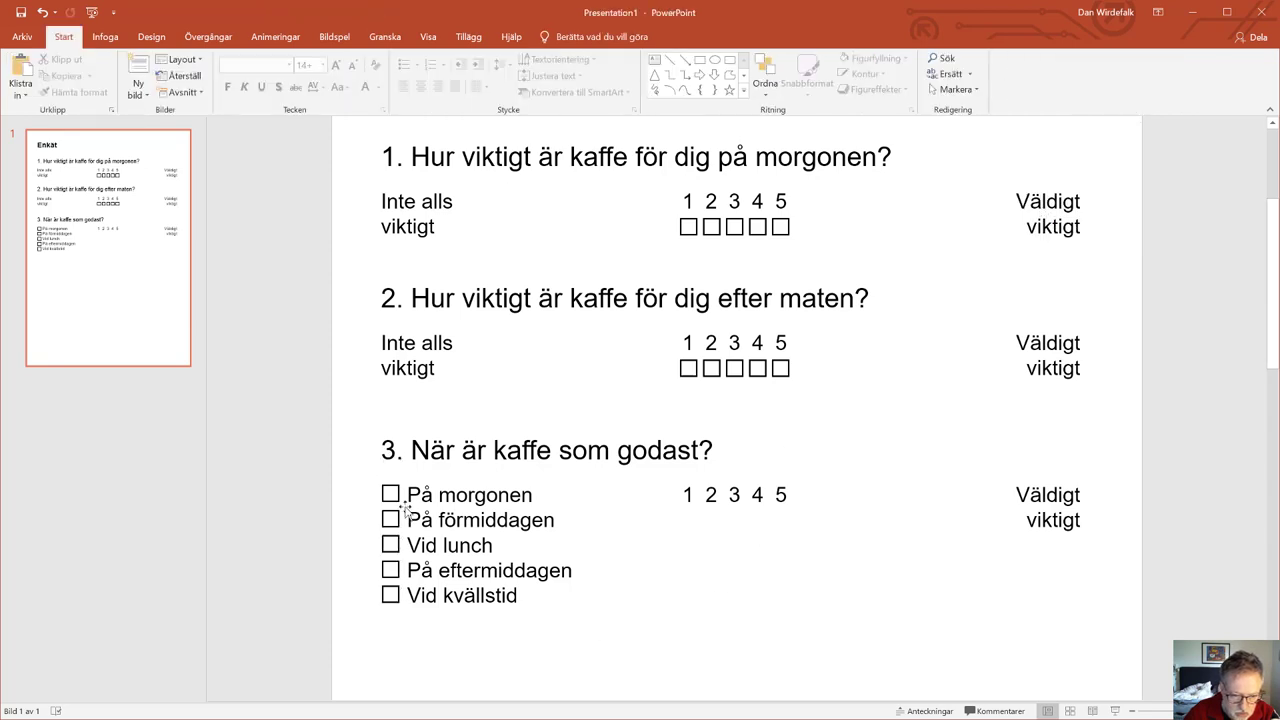
Delete the leftover '1 2 3 4 5' numbers and 'Väldigt viktigt' labels from question 3
click(740, 497)
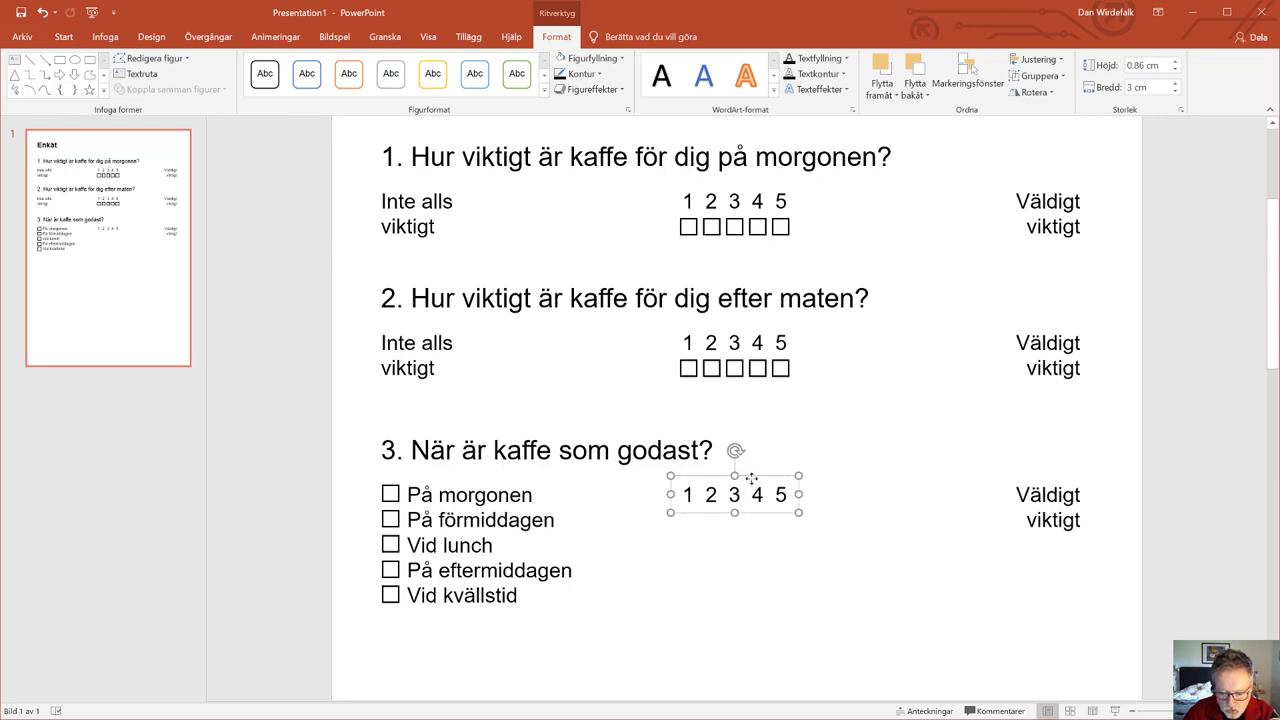
key(Delete)
click(1030, 472)
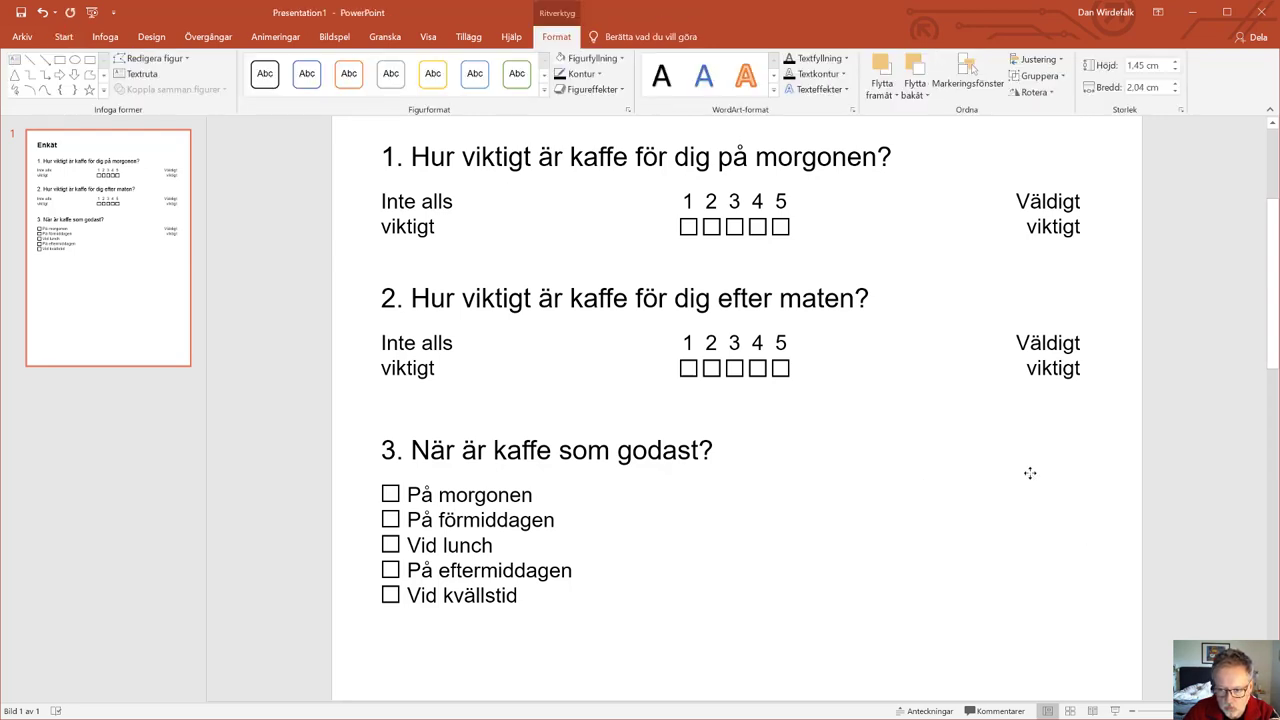
key(Delete)
Group question 3's title, options and checkboxes into one object
scroll(834, 545, down, 3)
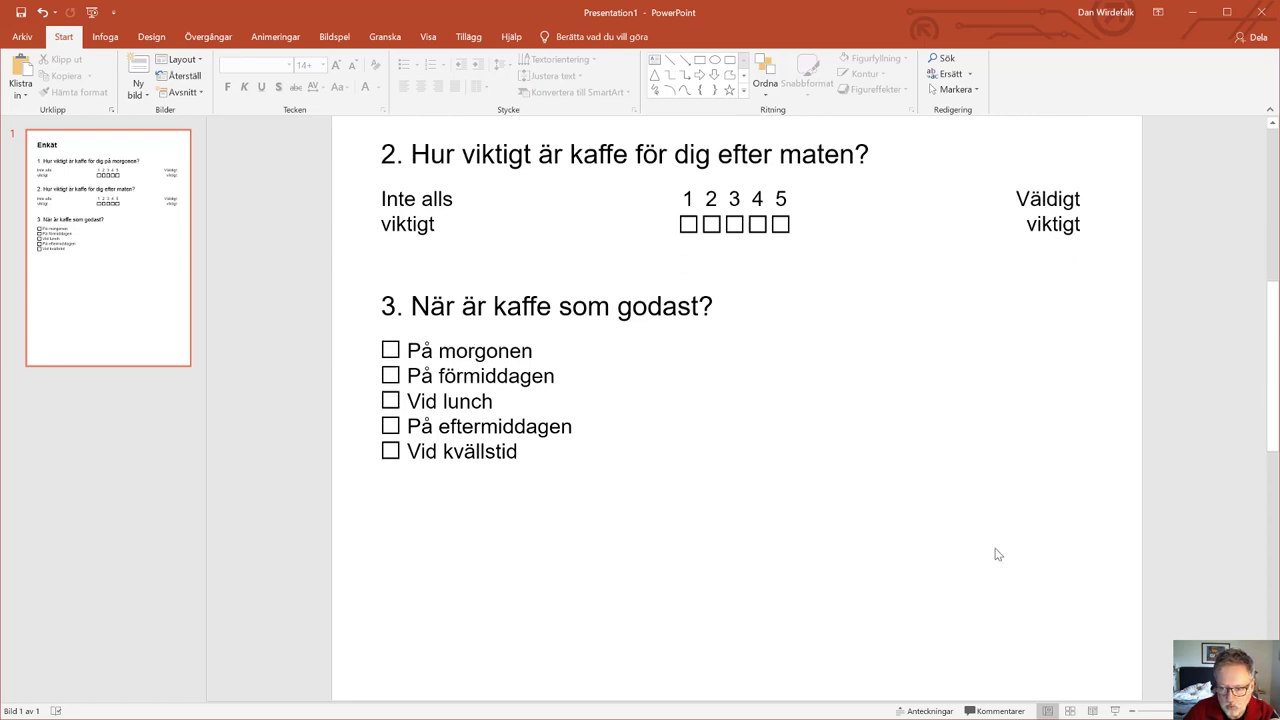
drag(1053, 570, 350, 277)
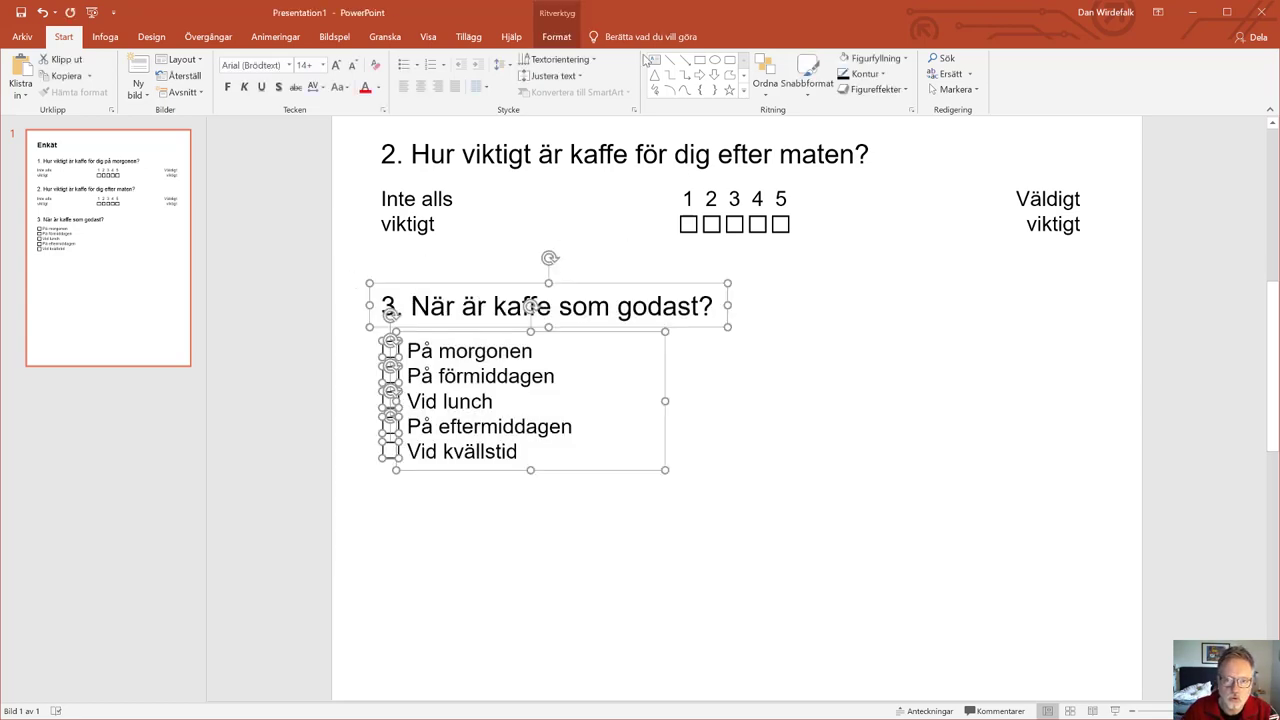
click(548, 37)
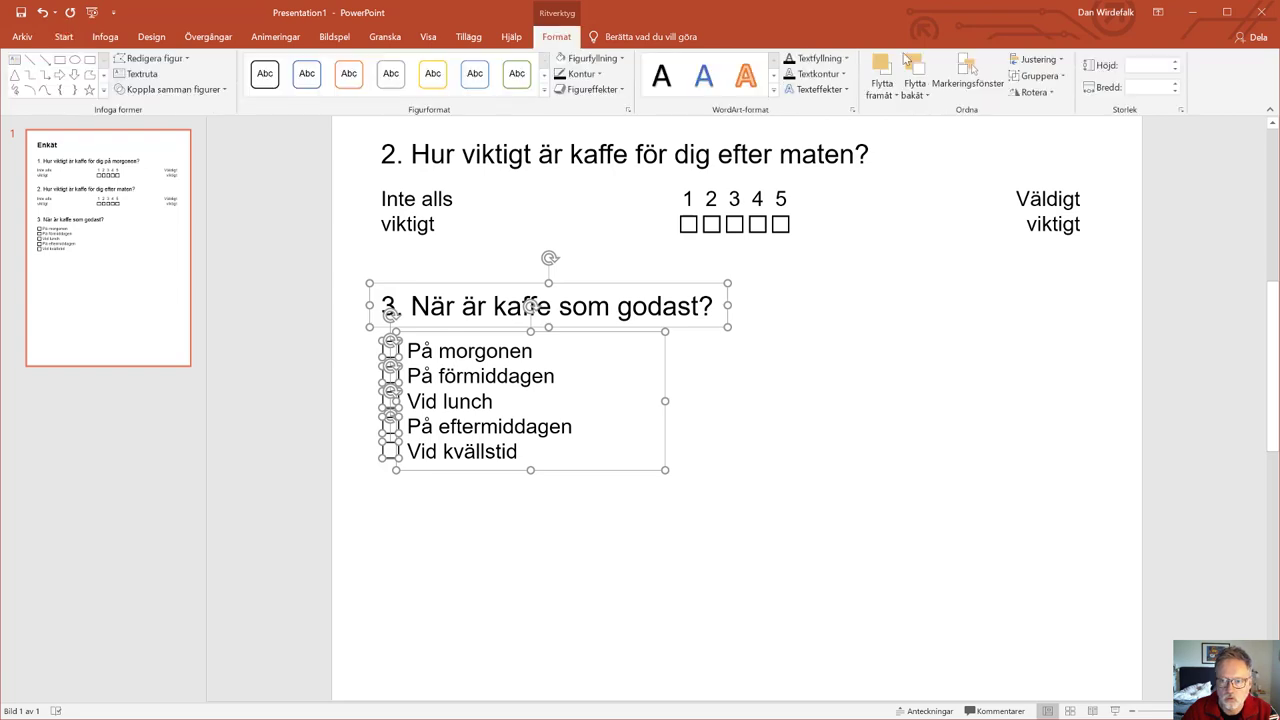
click(1040, 76)
click(1046, 95)
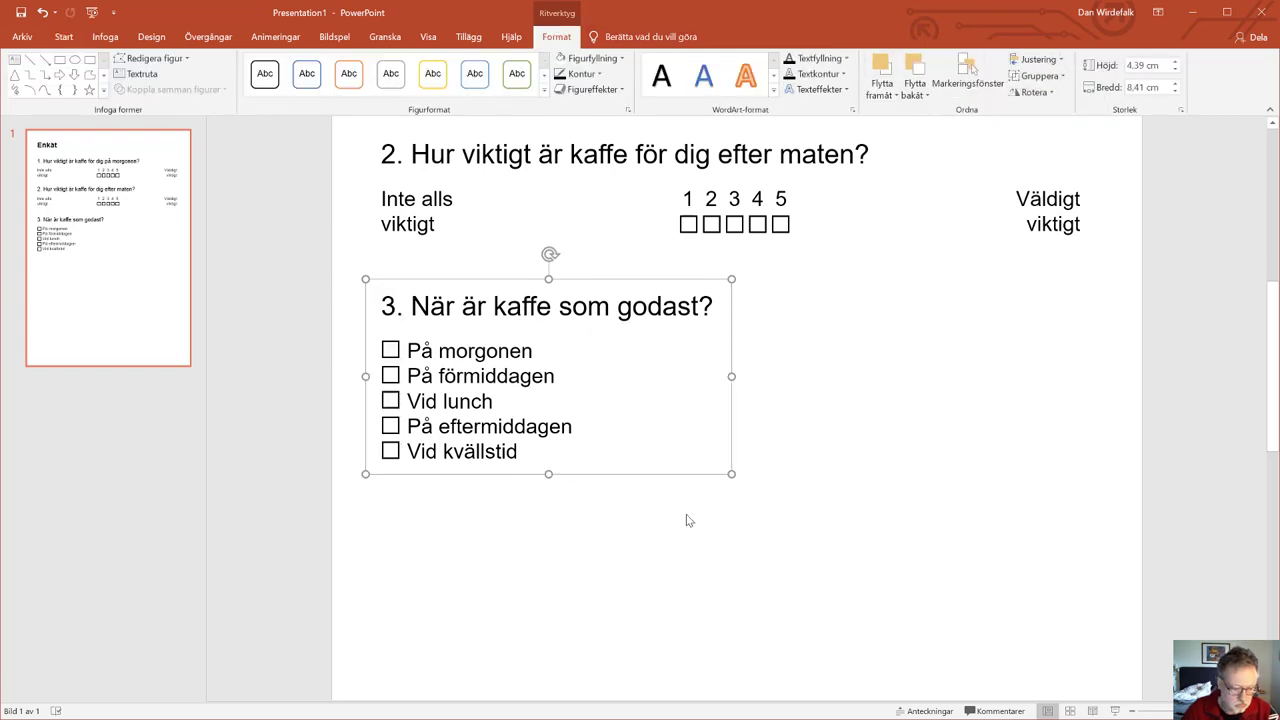
Duplicate the grouped question 3 and align the copy directly beneath it
key(ctrl+d)
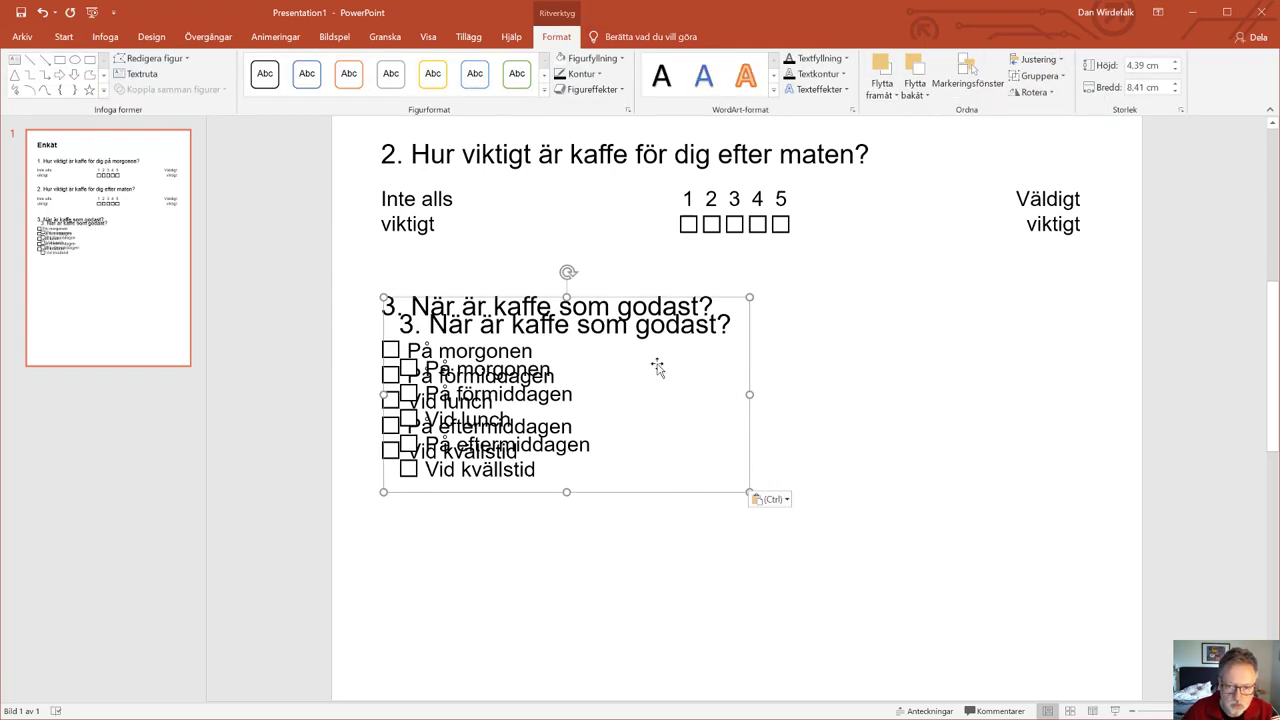
drag(720, 304, 704, 485)
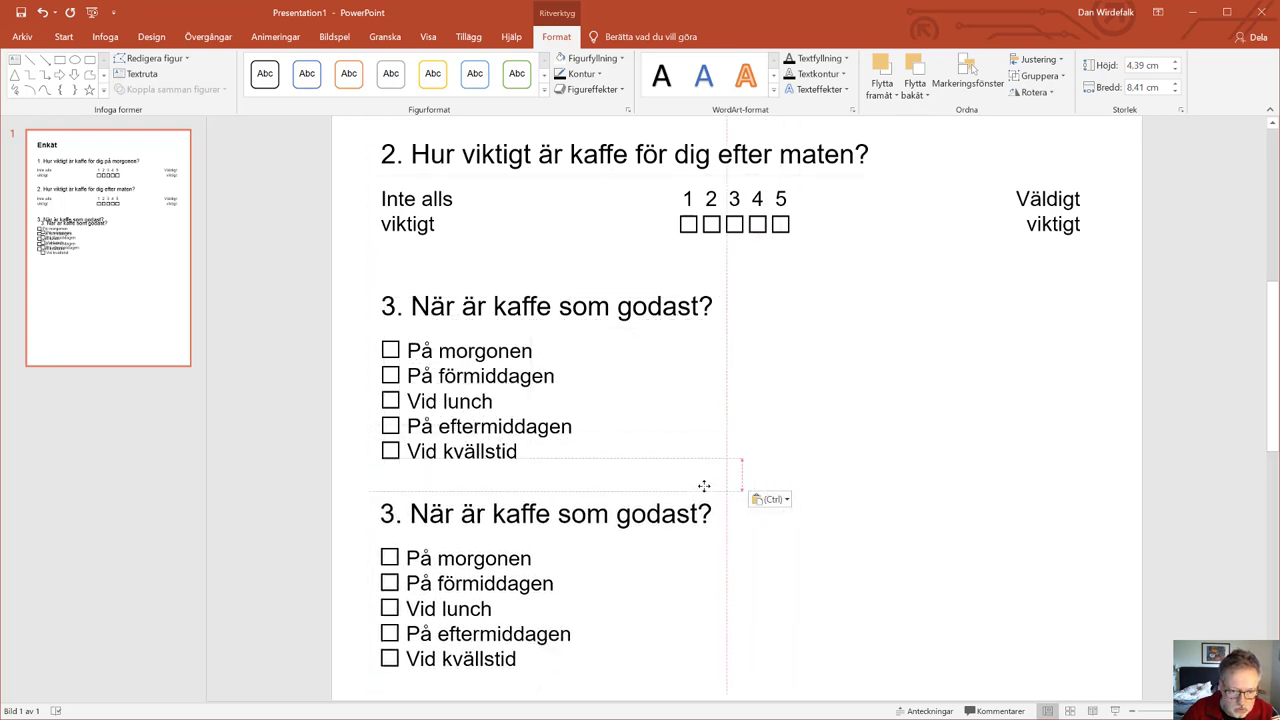
drag(704, 482, 710, 496)
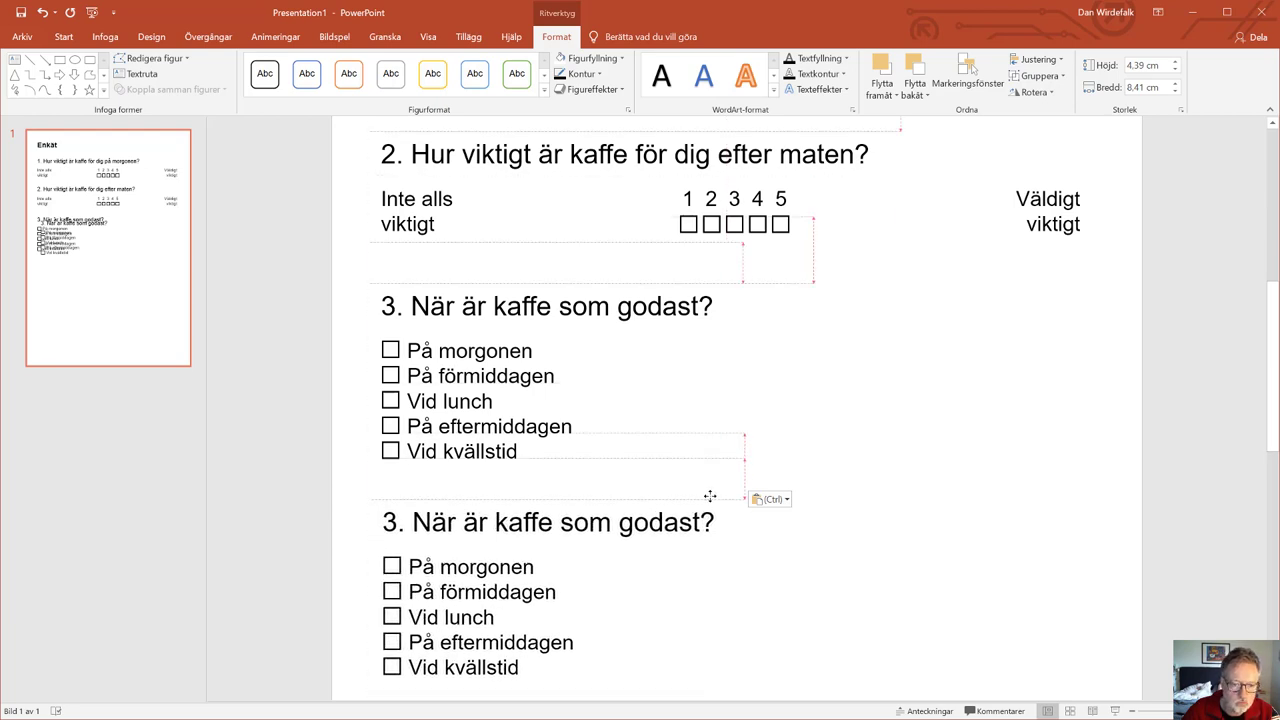
drag(710, 496, 710, 496)
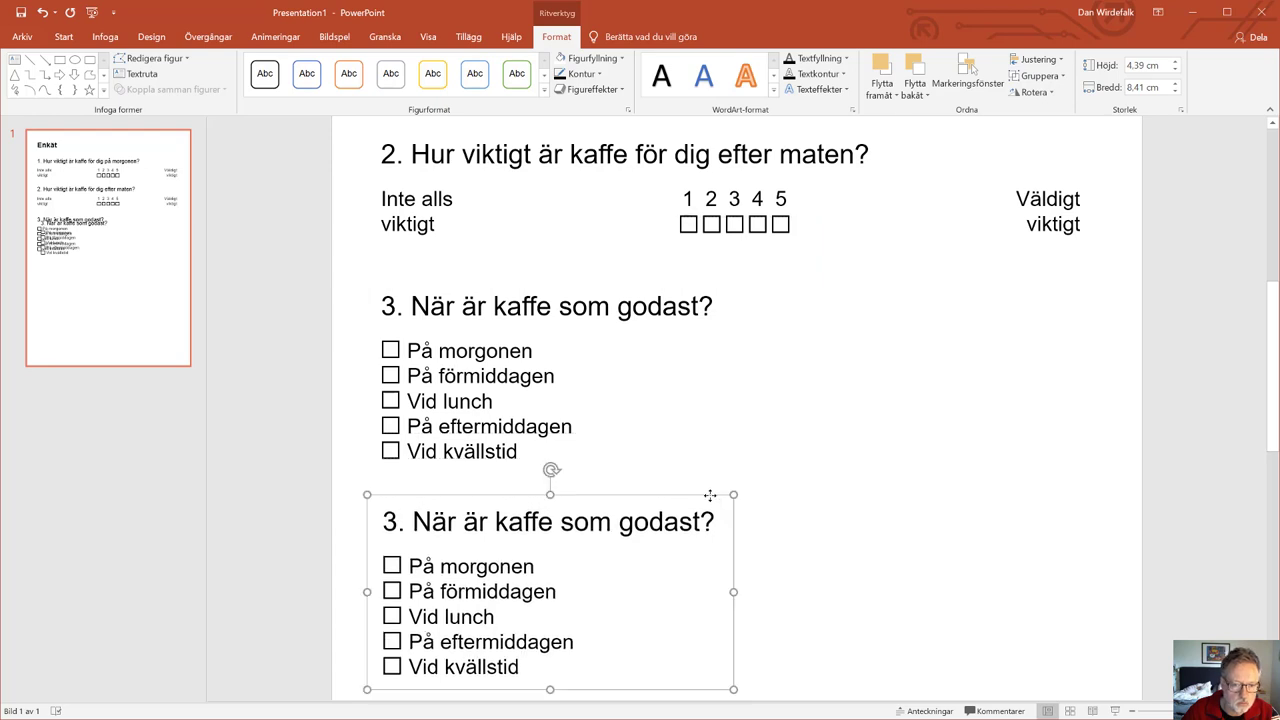
Change the copy's title number from 3 to 4
click(387, 519)
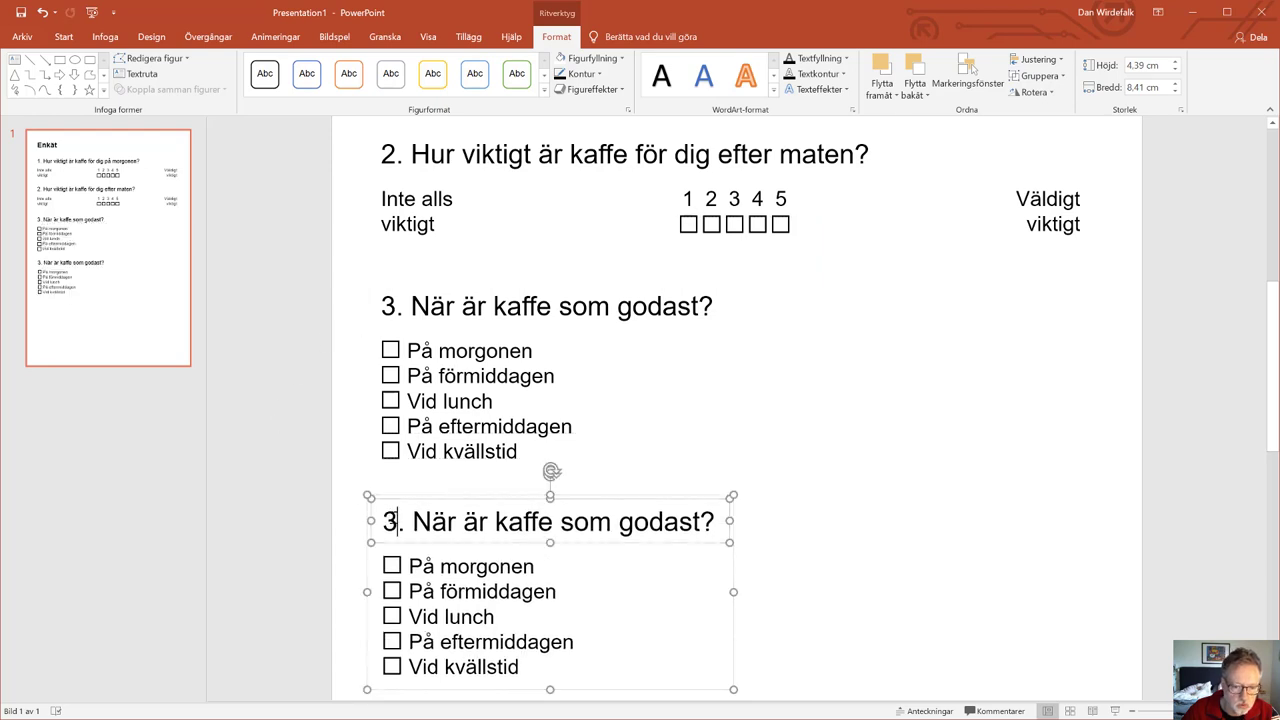
drag(384, 521, 398, 521)
text(4)
click(926, 558)
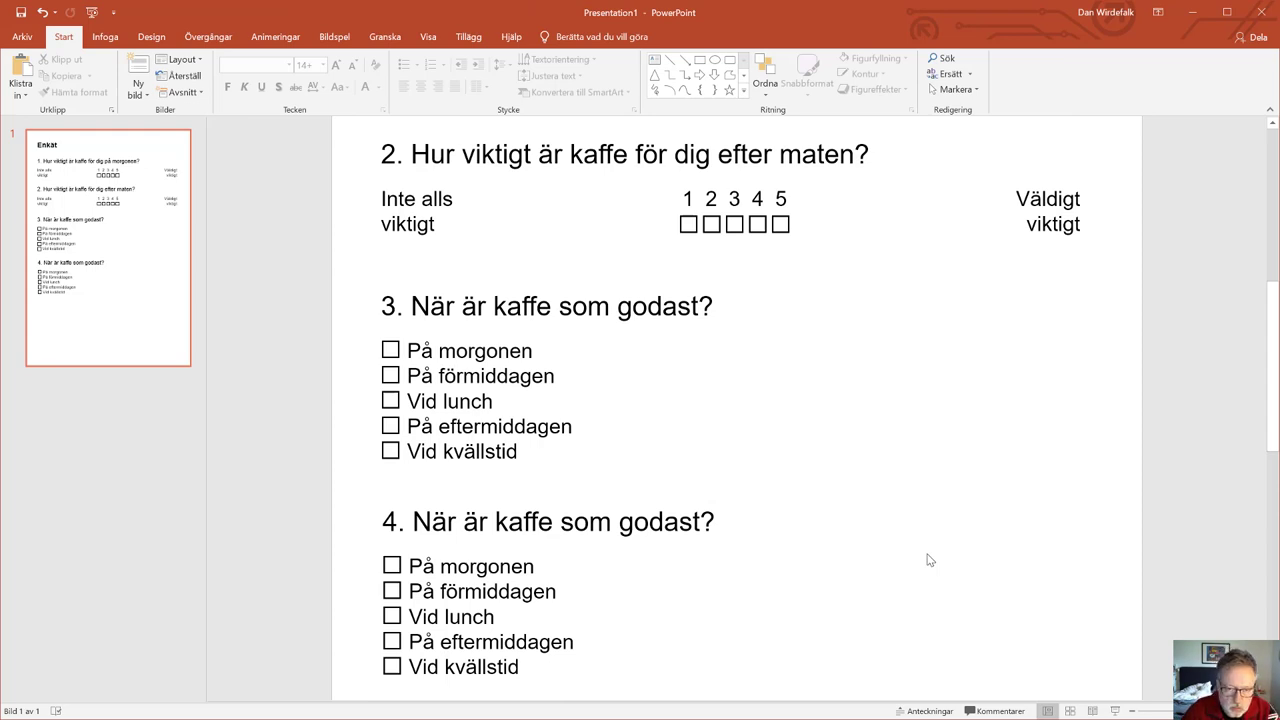
Reword question 4 to 'När passar kaffe sämst?' with options Till godis, Till pizza, Till Sushi, Till Semla, På natten
click(1131, 711)
click(1131, 711)
click(1131, 711)
click(1131, 711)
click(1131, 711)
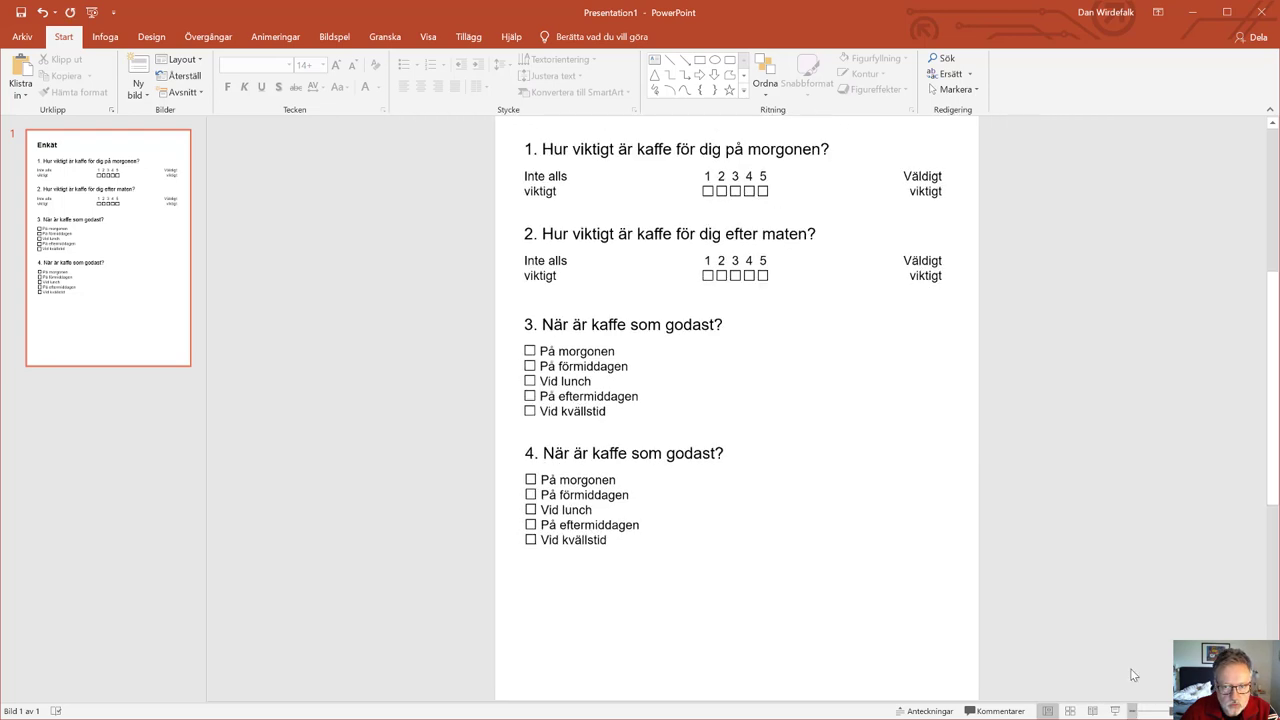
scroll(1155, 428, up, 1)
drag(718, 515, 542, 515)
text(När passar kaffe sämst?)
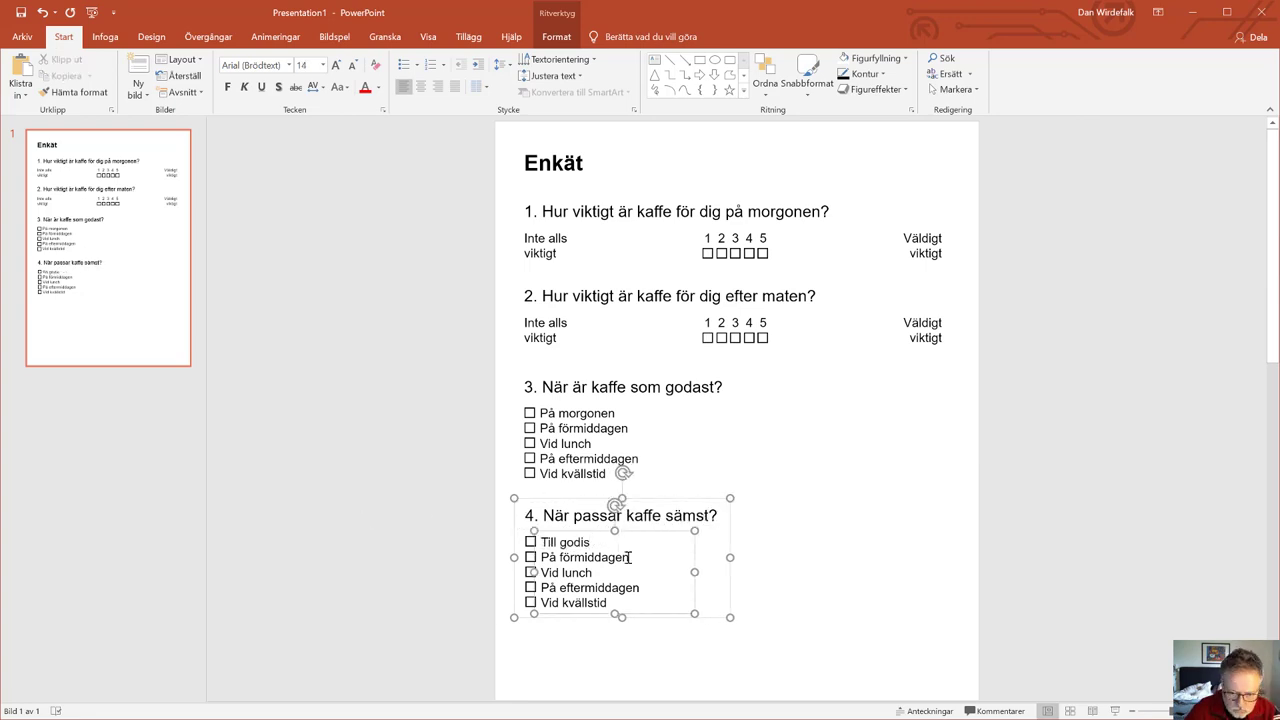
text( Till)
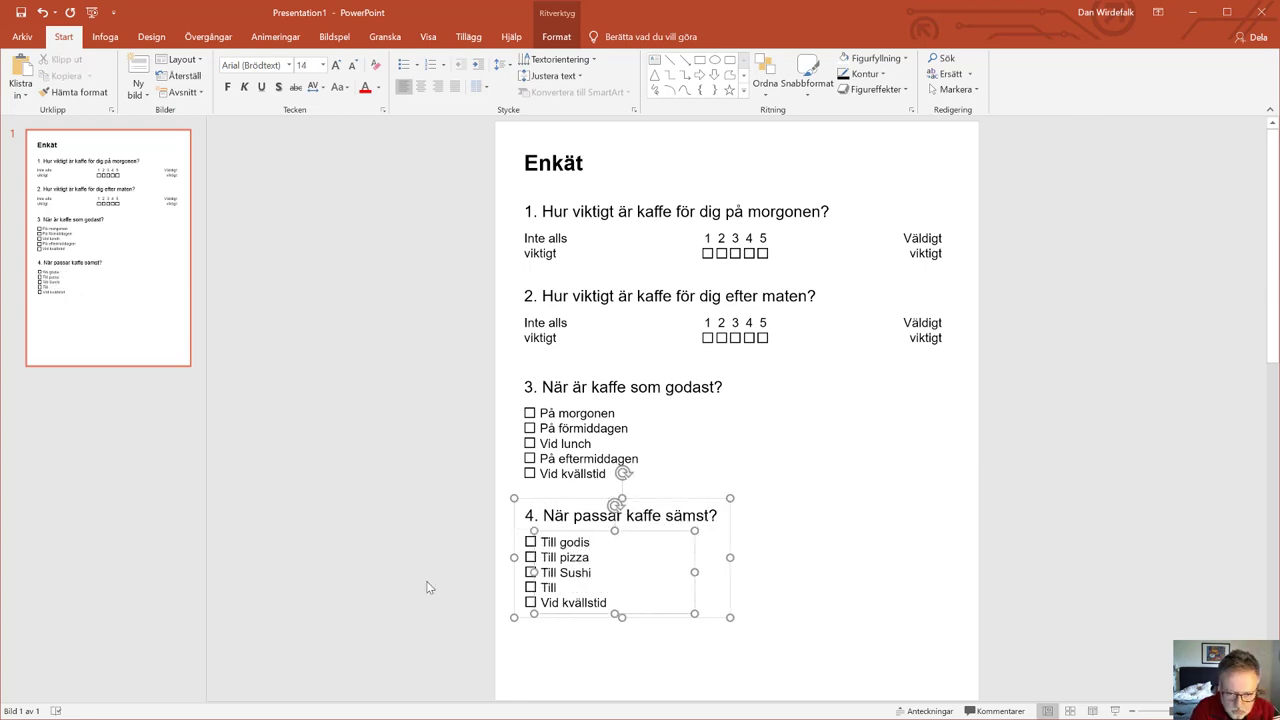
text( godis Till pizza Till Sushi Till Semla)
key(Down)
key(Home)
key(shift+End)
text(På natten)
Copy question 1 below as question 5 'är kaffe för dig?' and place a coffee-bean picture beside question 4
scroll(636, 193, down, 1)
click(636, 193)
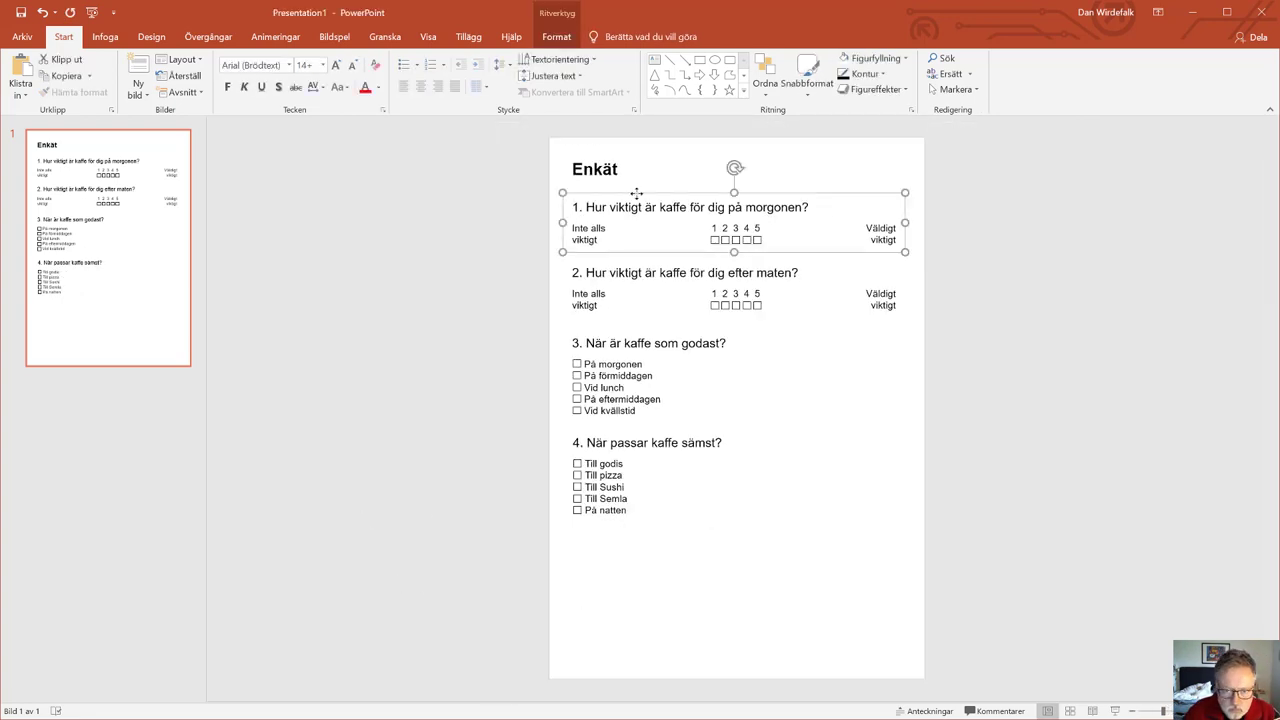
drag(636, 193, 851, 540)
text(är kaffe för dig?)
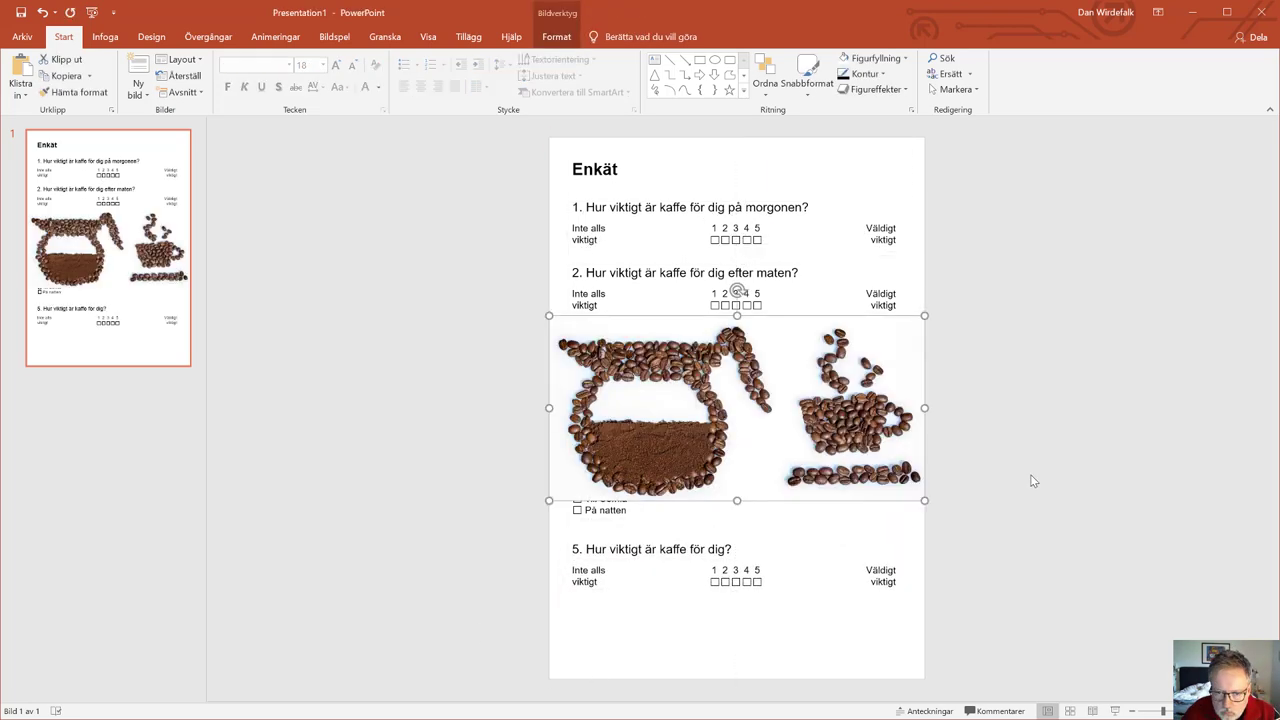
right_click(766, 425)
click(977, 491)
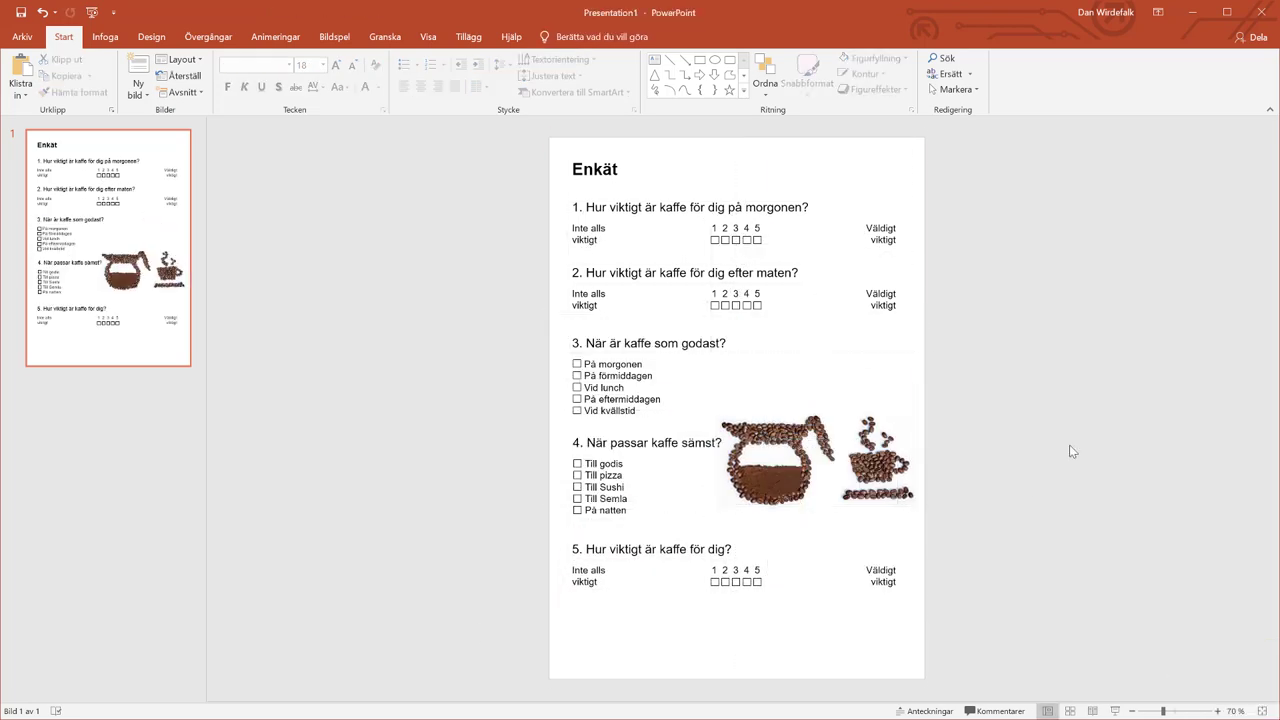